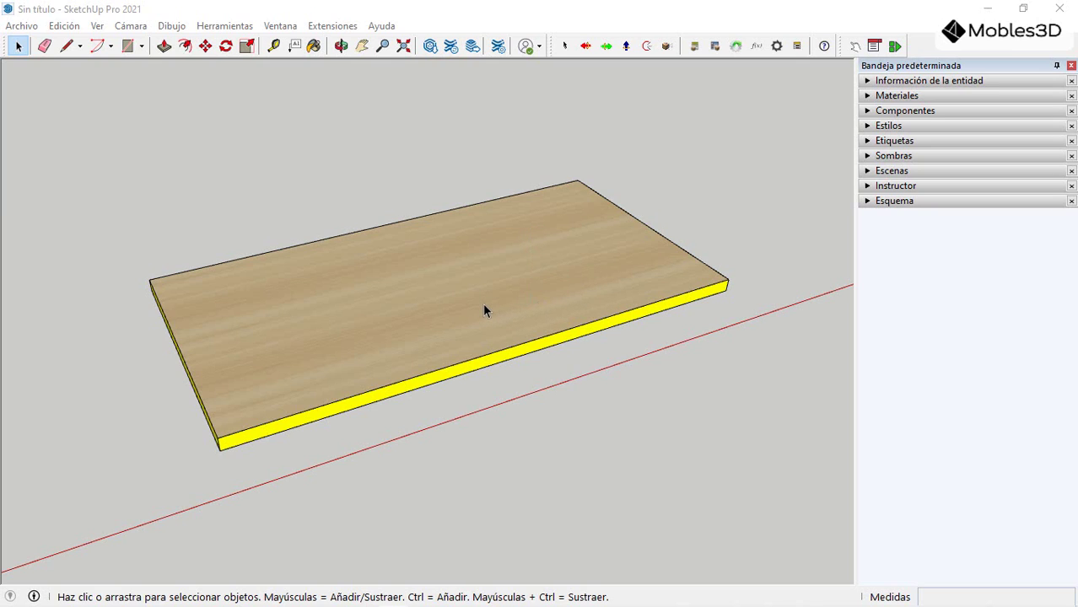
Step: Select the wooden board, then undock and close the Componentes dinámicos toolbar
{"action": "left_click", "coordinate": [462, 269]}
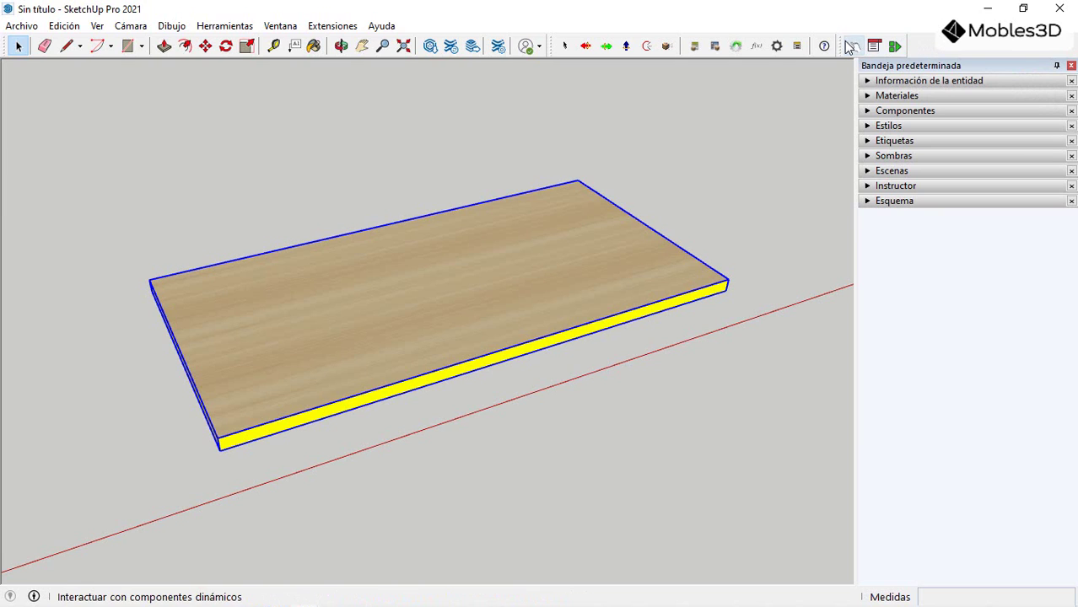
{"action": "left_click_drag", "start_coordinate": [847, 46], "coordinate": [675, 126]}
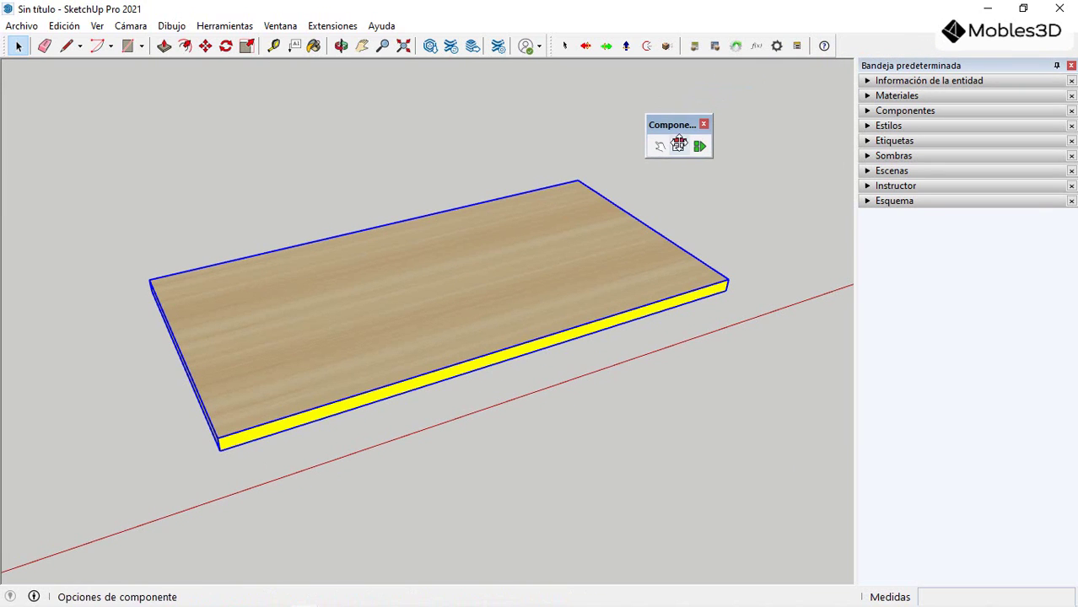
{"action": "left_click", "coordinate": [703, 125]}
Step: Show the Componentes dinámicos toolbar again and dock it at the end of the existing toolbar row
{"action": "right_click", "coordinate": [870, 42]}
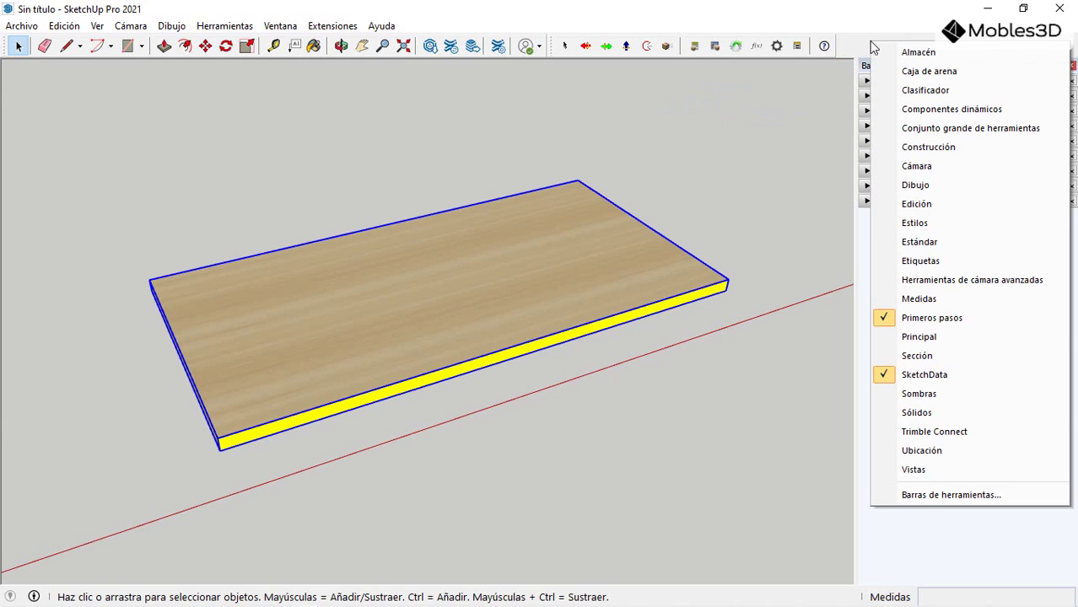
{"action": "left_click", "coordinate": [920, 116]}
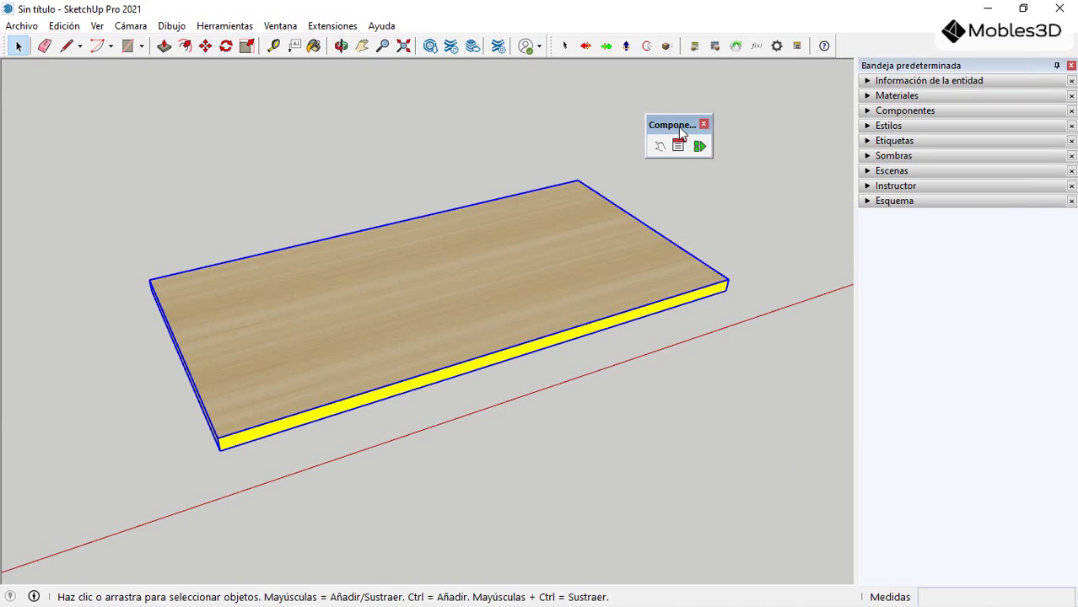
{"action": "left_click_drag", "start_coordinate": [659, 124], "coordinate": [844, 46]}
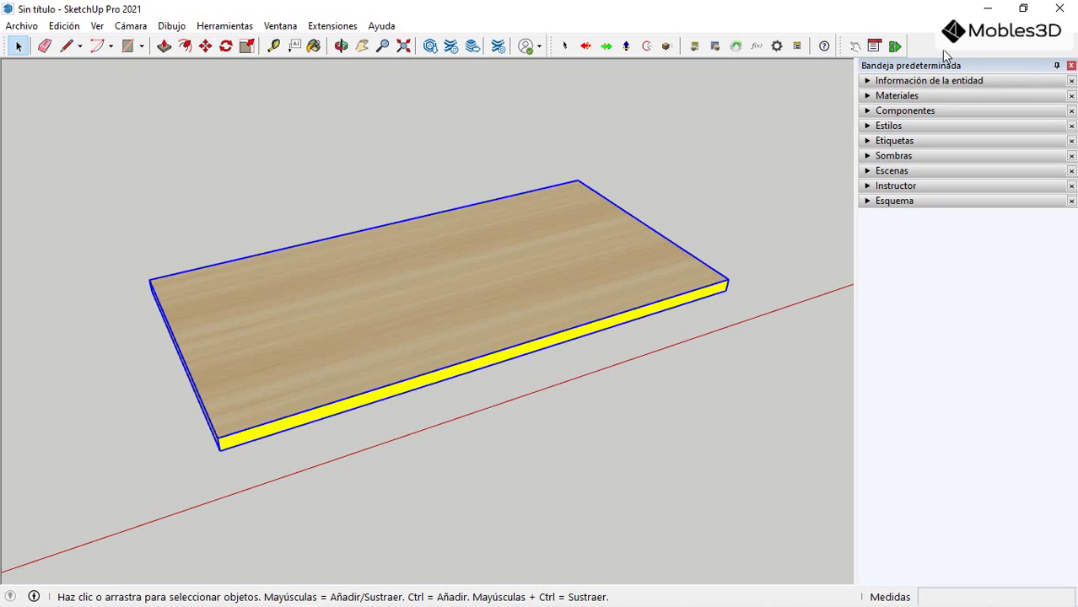
Step: Switch the Componentes dinámicos toolbar off and back on in the list of available toolbars
{"action": "left_click", "coordinate": [99, 27]}
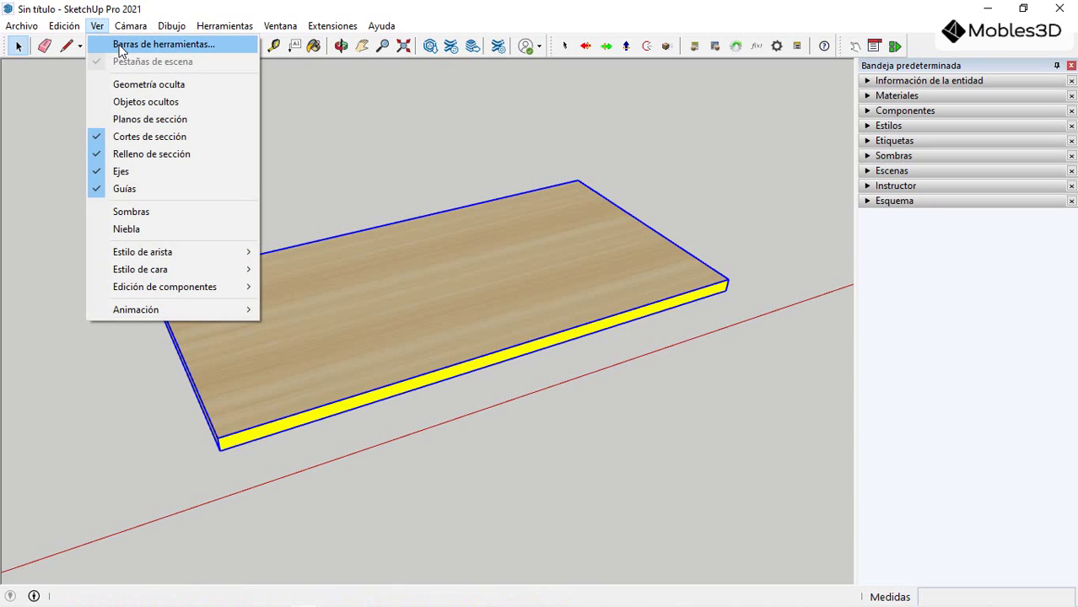
{"action": "left_click", "coordinate": [120, 46]}
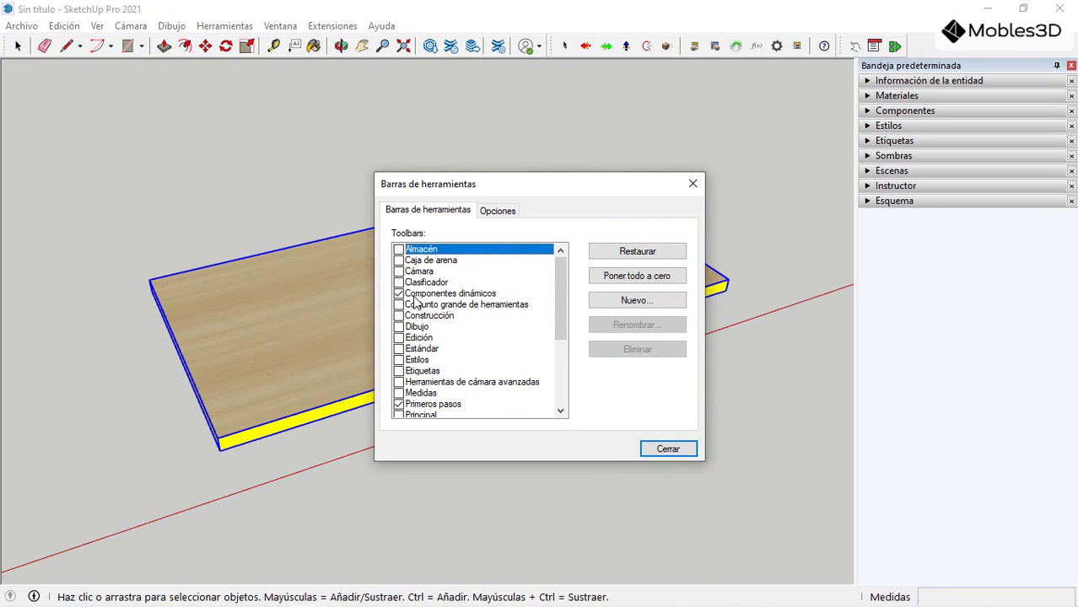
{"action": "left_click", "coordinate": [399, 293]}
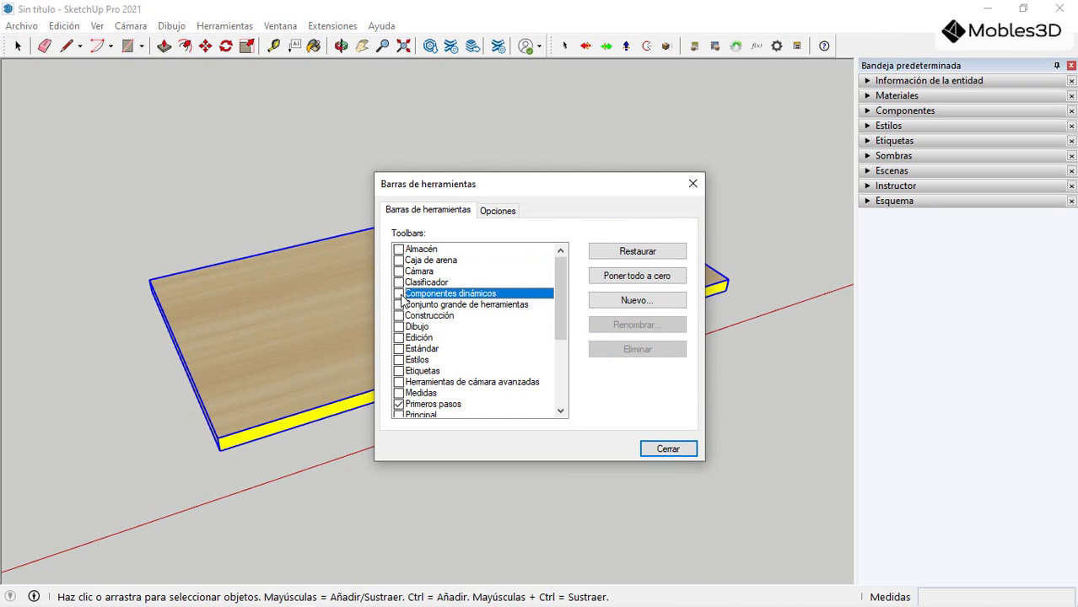
{"action": "left_click", "coordinate": [399, 295]}
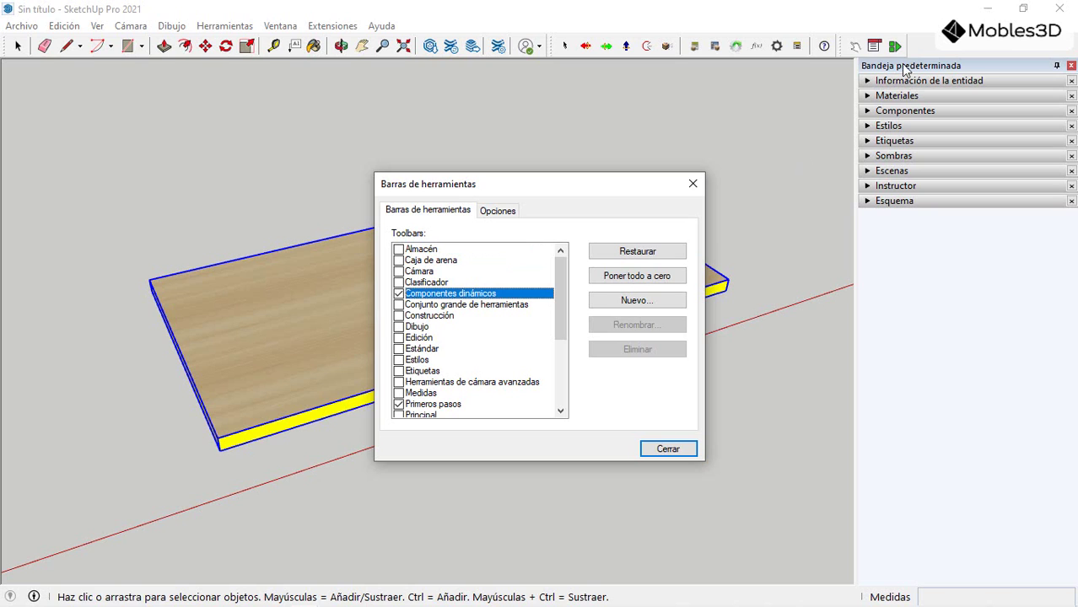
{"action": "left_click", "coordinate": [693, 184]}
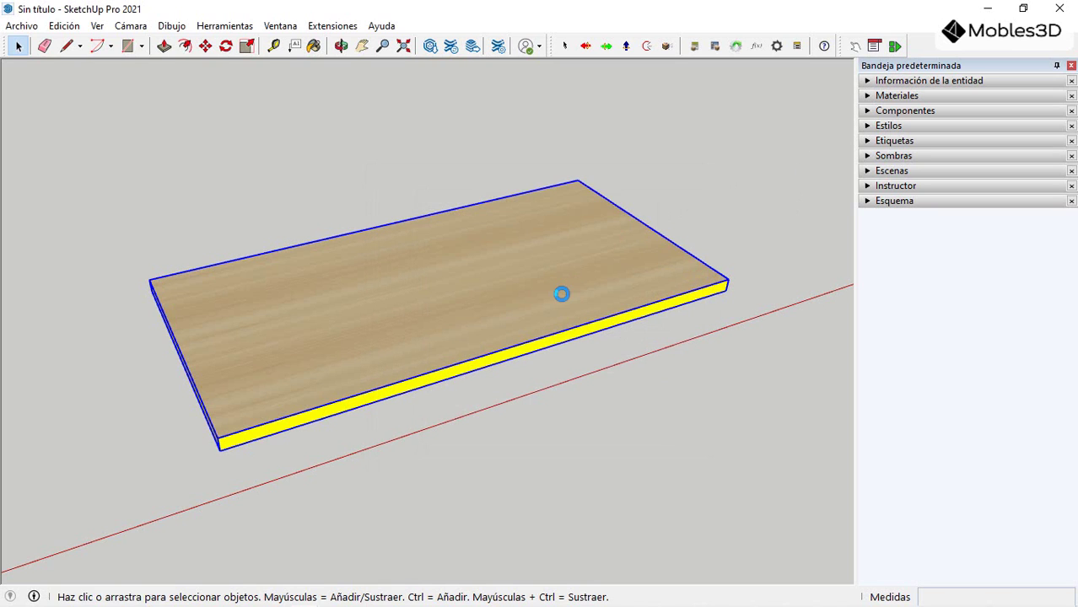
Step: Open the component options of the selected board and place their window beside the model
{"action": "left_click", "coordinate": [874, 53]}
{"action": "left_click_drag", "start_coordinate": [838, 72], "coordinate": [826, 100]}
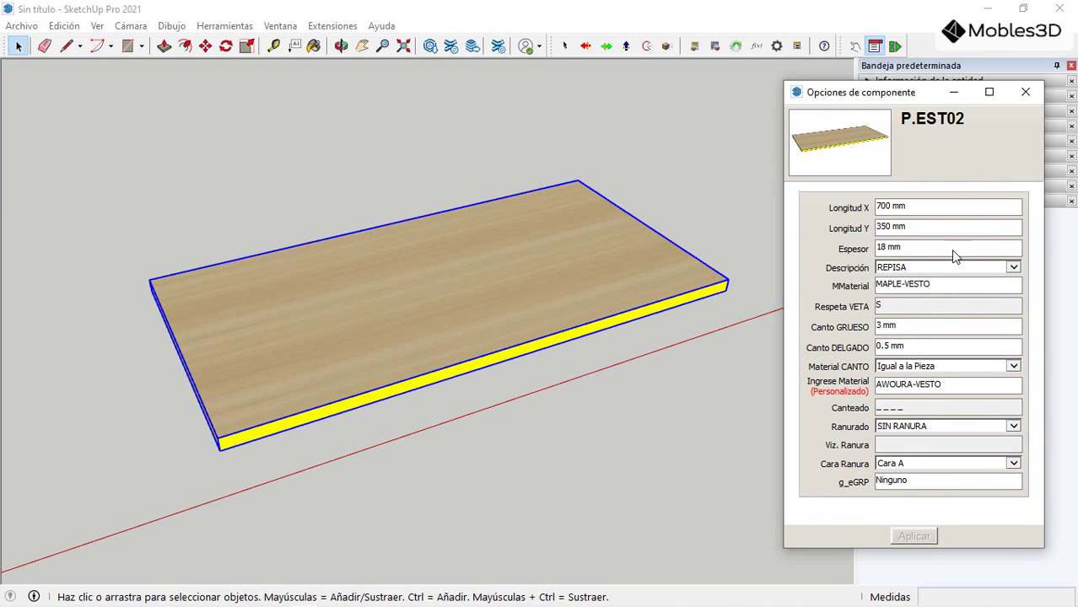
Step: Examine the board's component attributes, from its size and custom attributes down to its subcomponents
{"action": "left_click", "coordinate": [898, 48]}
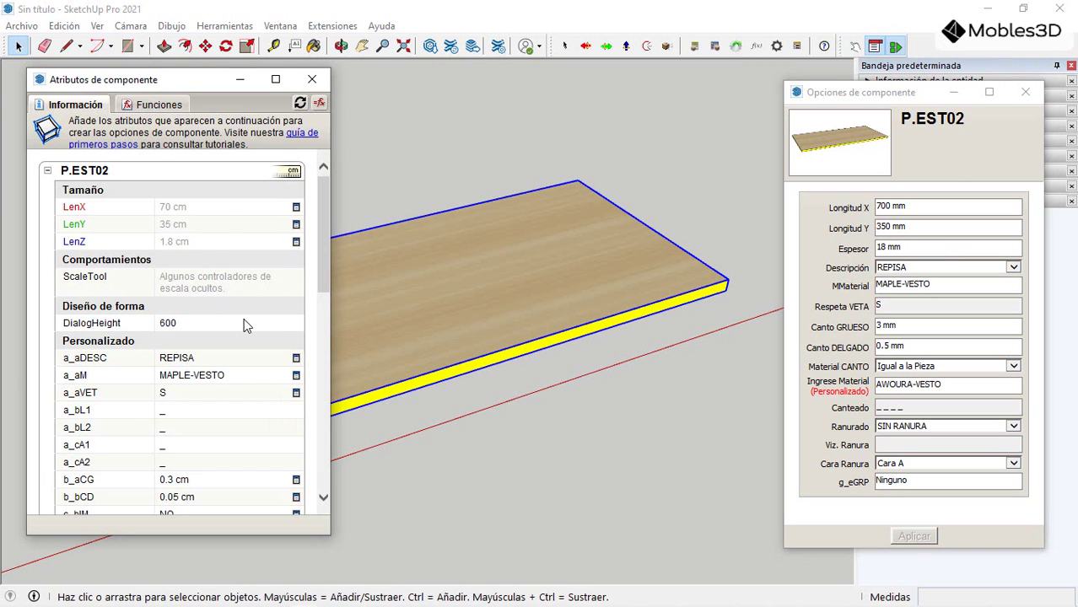
{"action": "scroll", "coordinate": [173, 350], "scroll_direction": "down", "scroll_amount": 3}
{"action": "scroll", "coordinate": [177, 375], "scroll_direction": "down", "scroll_amount": 3}
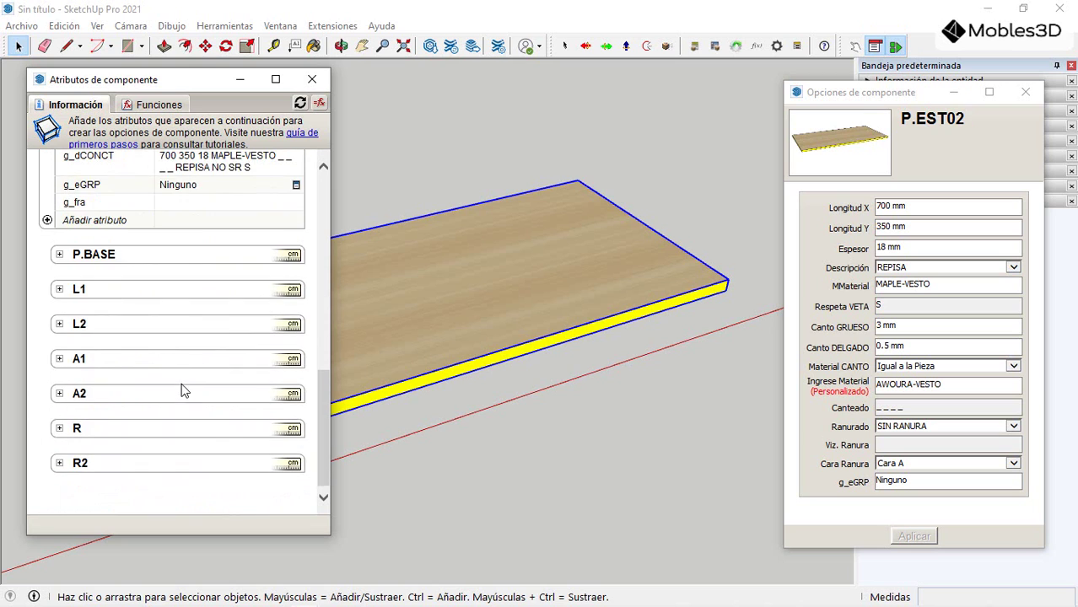
{"action": "scroll", "coordinate": [181, 371], "scroll_direction": "up", "scroll_amount": 6}
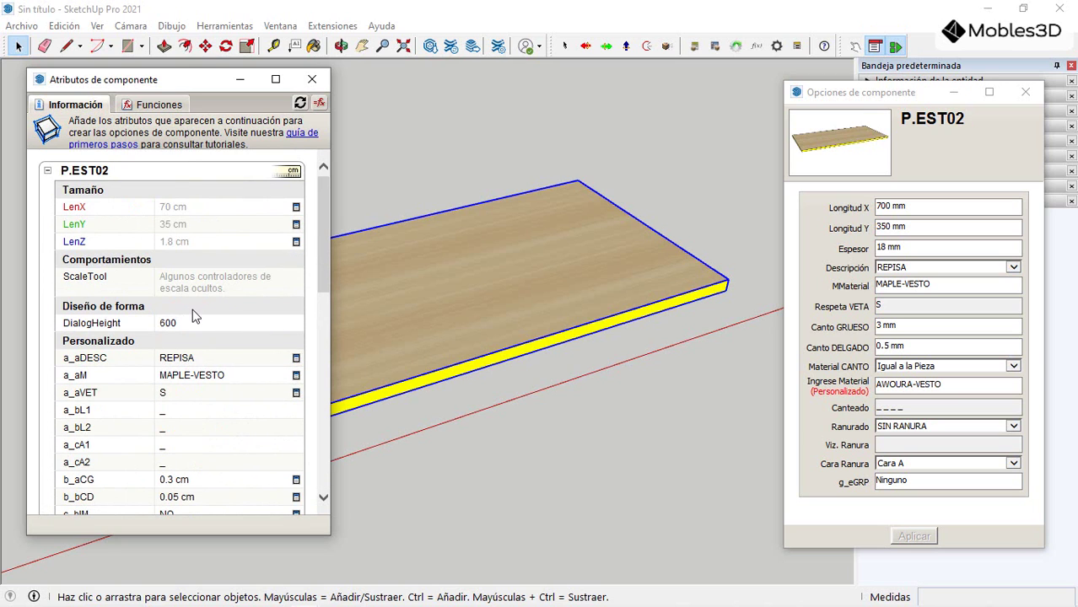
{"action": "left_click", "coordinate": [312, 80]}
{"action": "left_click_drag", "start_coordinate": [875, 100], "coordinate": [901, 86]}
{"action": "scroll", "coordinate": [644, 280], "scroll_direction": "down", "scroll_amount": 2}
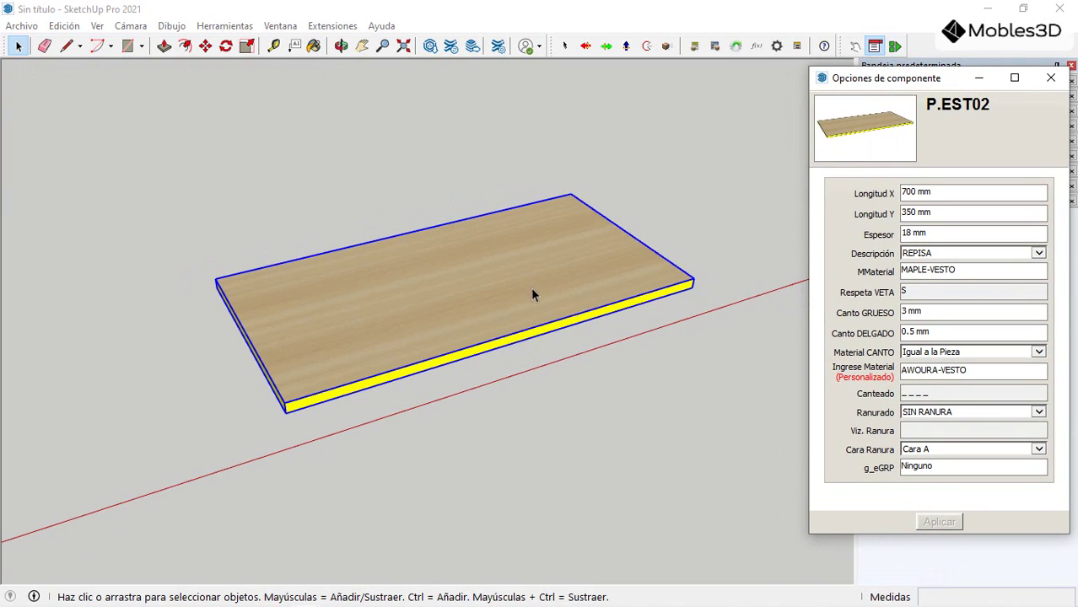
{"action": "scroll", "coordinate": [358, 336], "scroll_direction": "up", "scroll_amount": 2}
{"action": "middle_click_drag", "start_coordinate": [359, 337], "coordinate": [571, 344]}
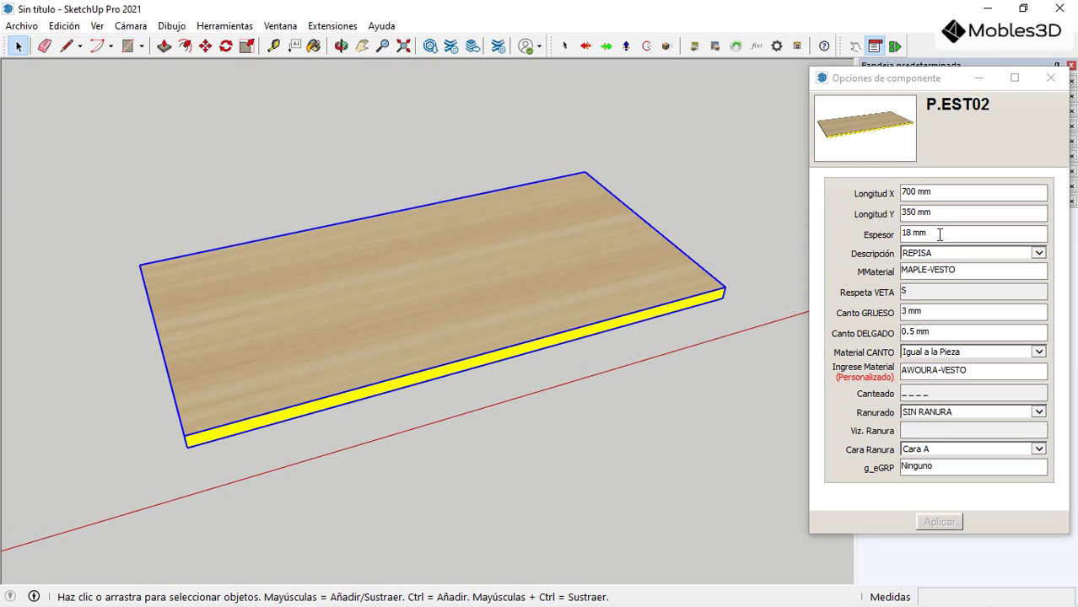
{"action": "left_click_drag", "start_coordinate": [940, 235], "coordinate": [794, 331]}
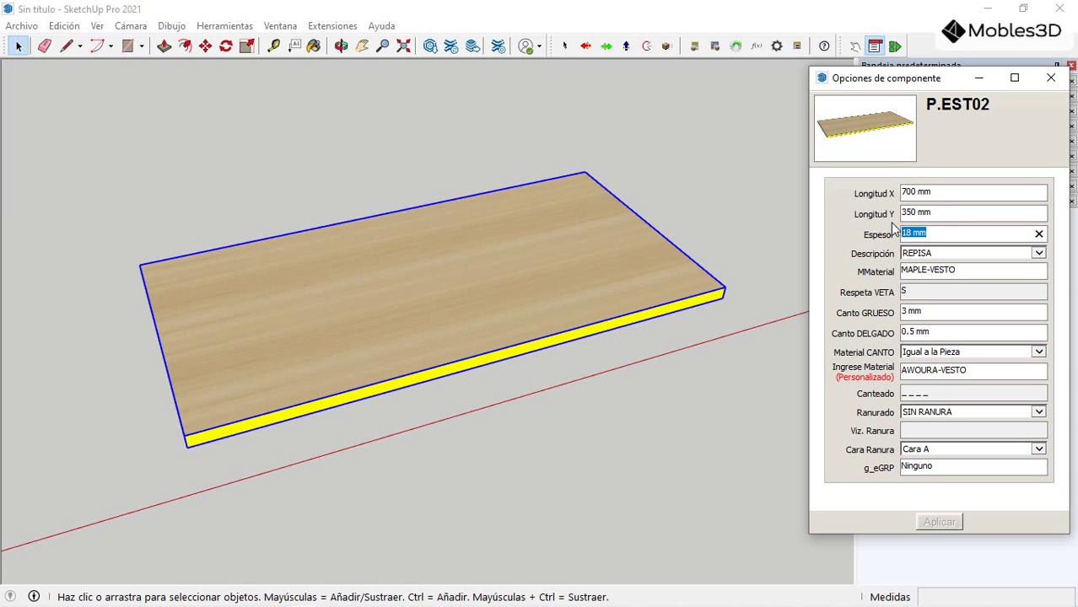
{"action": "middle_click_drag", "start_coordinate": [644, 280], "coordinate": [677, 272]}
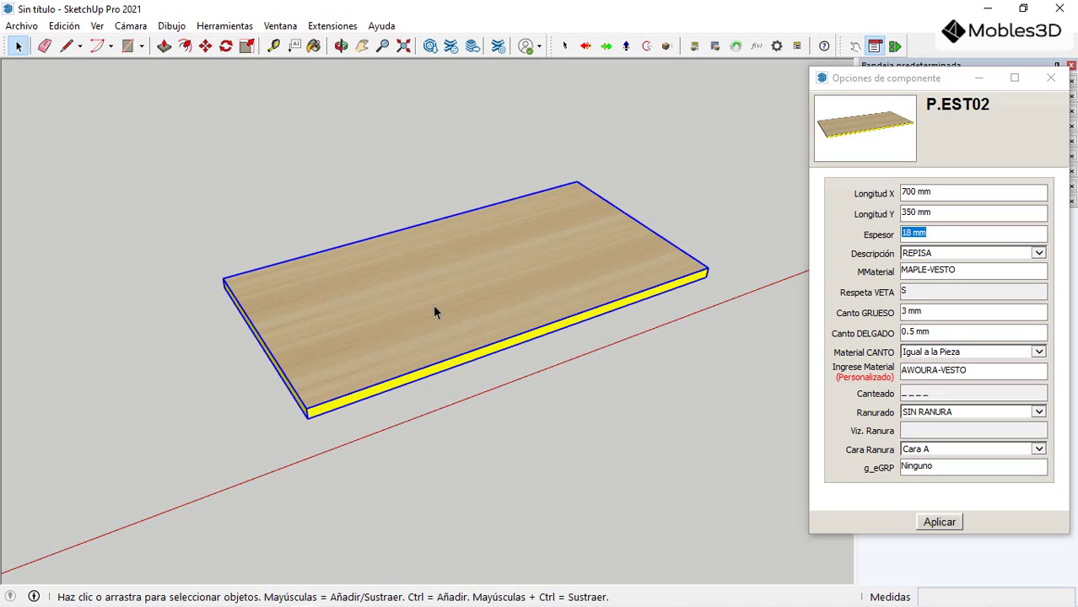
Step: Set the board's Longitud X to 900 mm and Longitud Y to 400 mm in the component options and apply them
{"action": "left_click", "coordinate": [956, 196]}
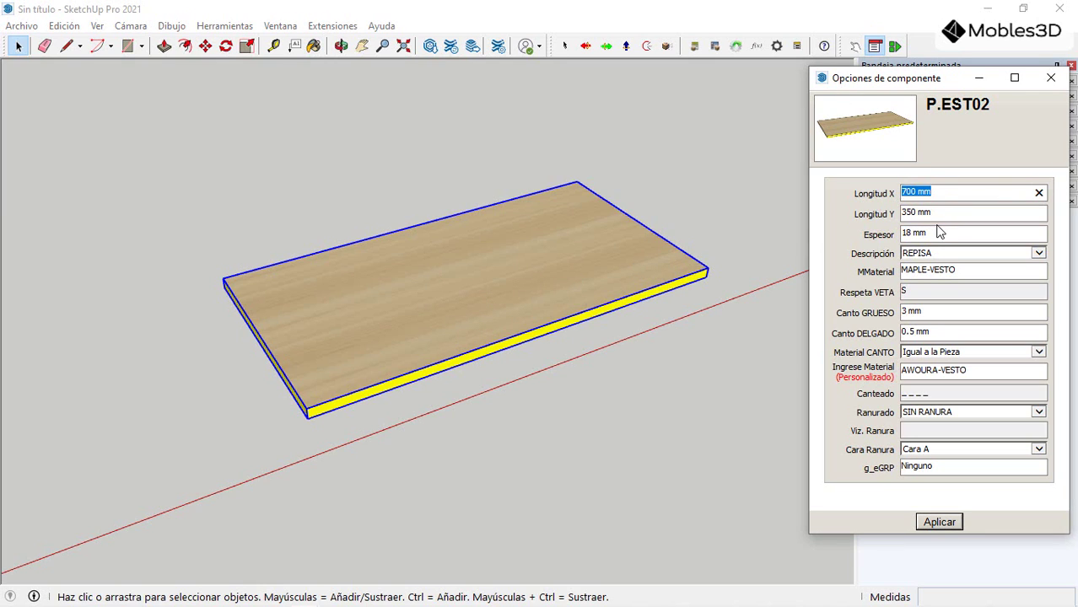
{"action": "type", "text": "900"}
{"action": "left_click", "coordinate": [947, 215]}
{"action": "left_click_drag", "start_coordinate": [931, 212], "coordinate": [900, 211]}
{"action": "type", "text": "3"}
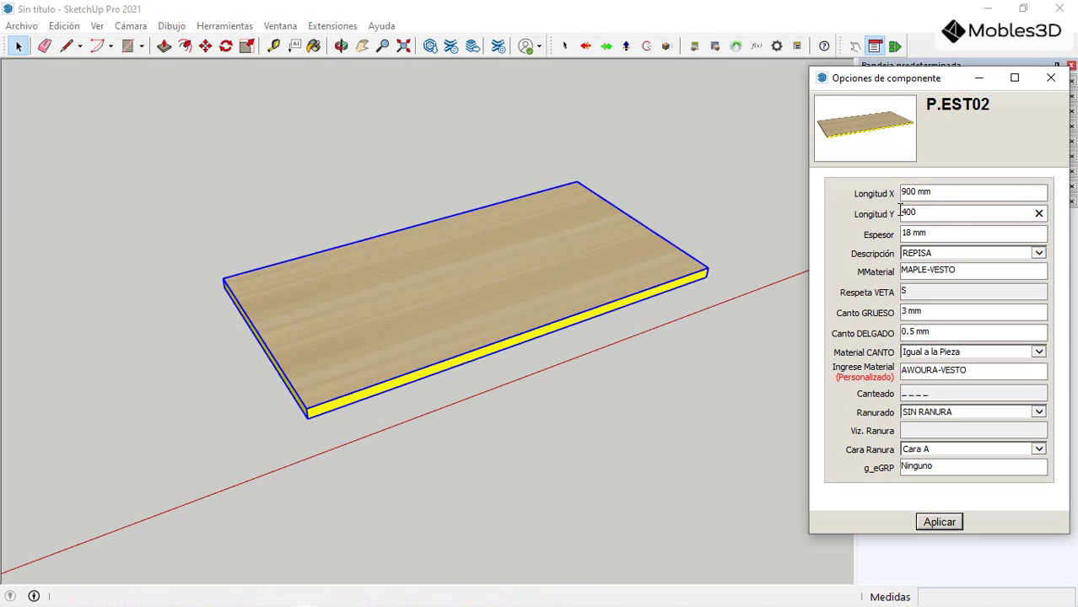
{"action": "key", "text": "Return"}
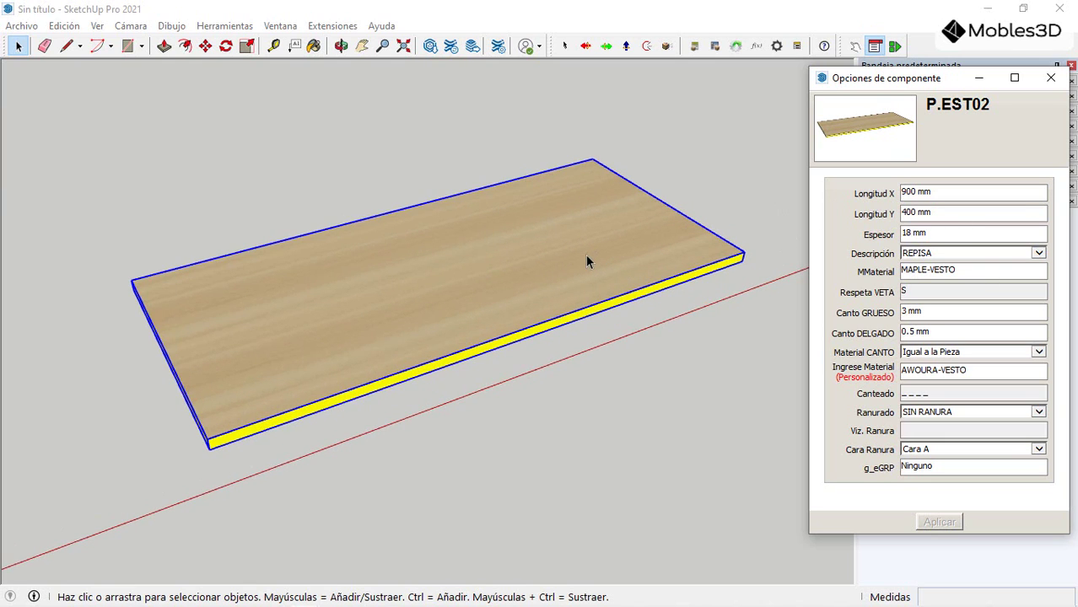
Step: Measure the short side of the board's upper face with the Tape Measure tool
{"action": "left_click", "coordinate": [273, 46]}
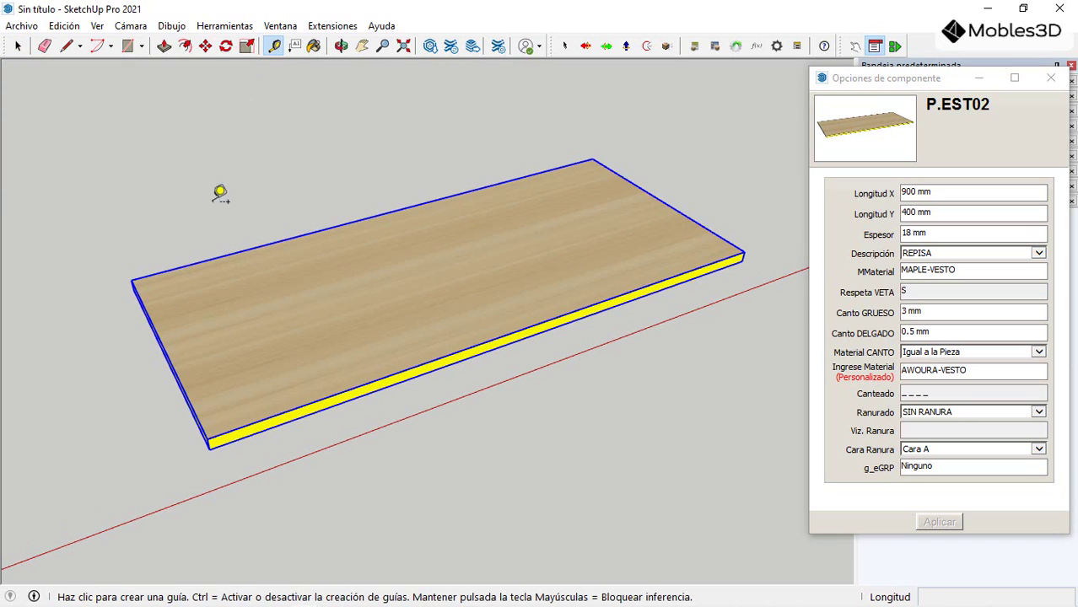
{"action": "left_click", "coordinate": [133, 279]}
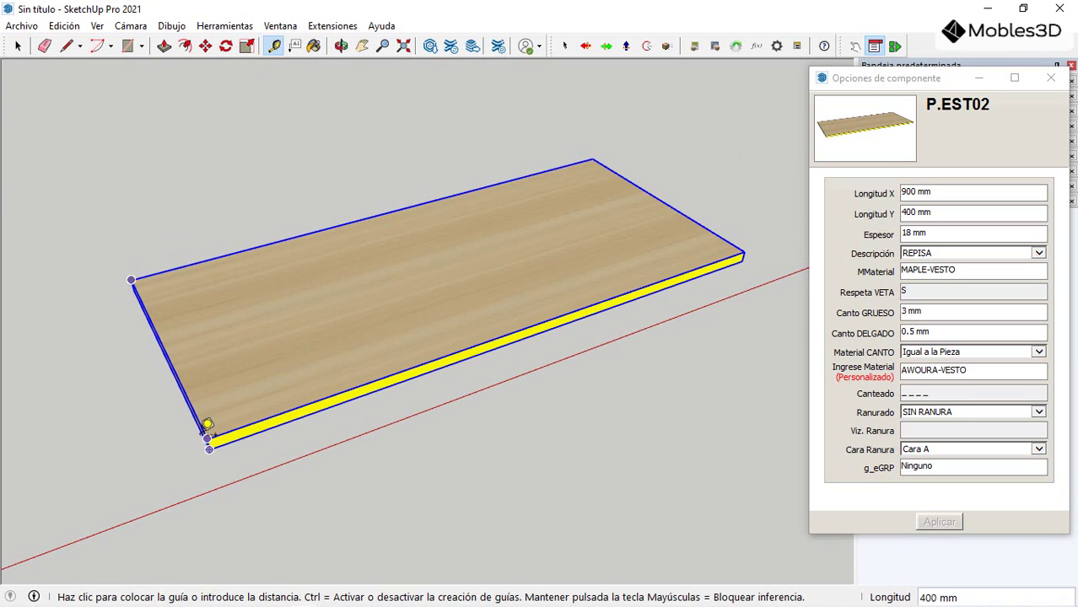
{"action": "left_click", "coordinate": [18, 45]}
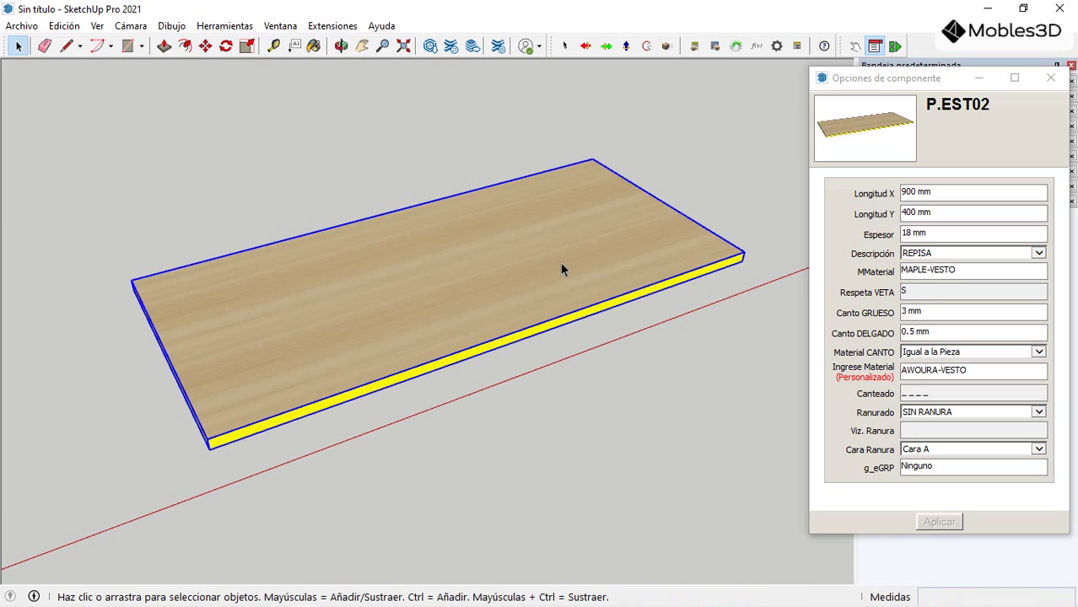
Step: Scale the board freehand to about 264 mm along the green axis and about 576 mm along the red axis
{"action": "left_click", "coordinate": [248, 48]}
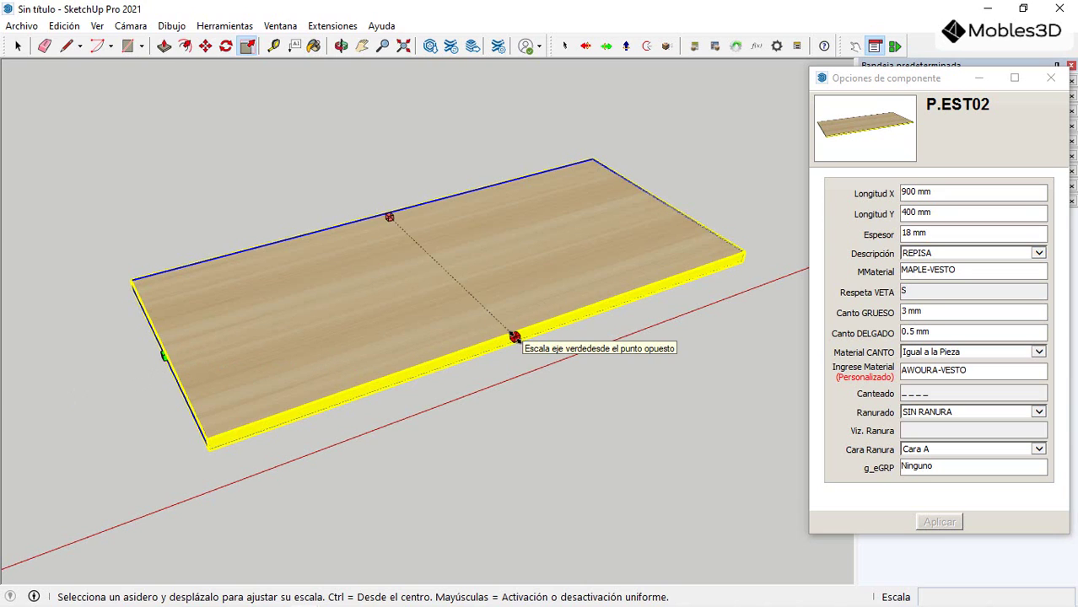
{"action": "left_click_drag", "start_coordinate": [385, 217], "coordinate": [421, 253]}
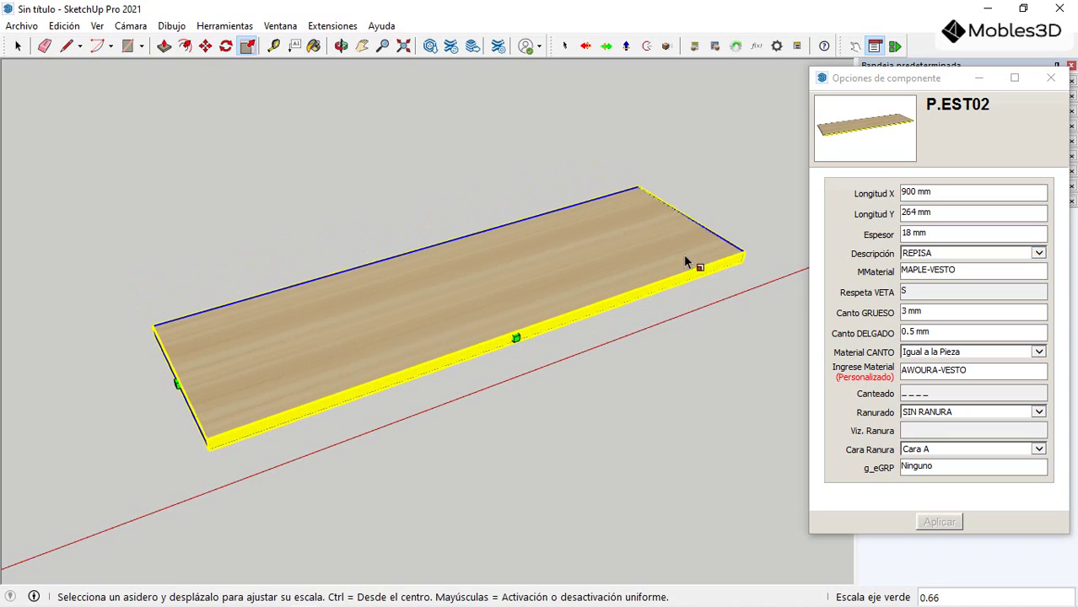
{"action": "left_click_drag", "start_coordinate": [686, 223], "coordinate": [533, 271]}
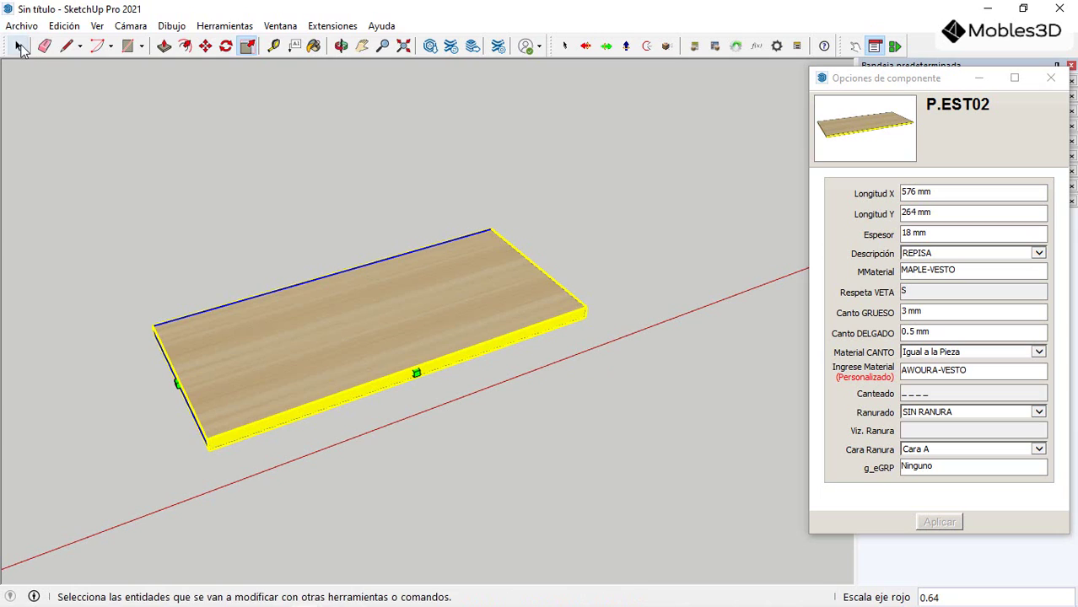
{"action": "left_click", "coordinate": [17, 46]}
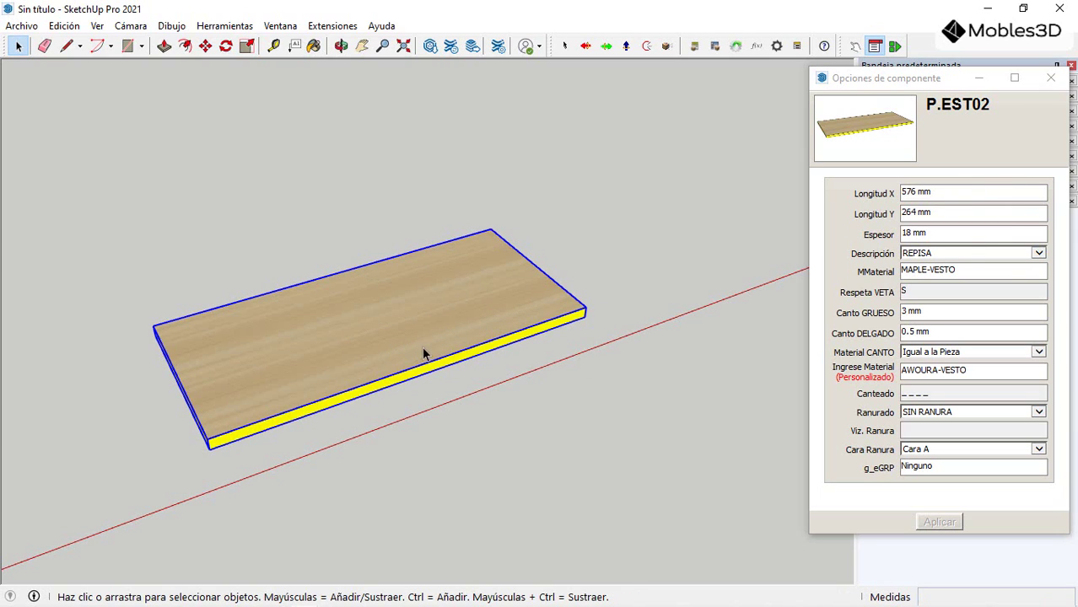
Step: Set the board's Longitud X to 700 mm and Longitud Y to 300 mm in the component options and apply them
{"action": "left_click", "coordinate": [956, 194]}
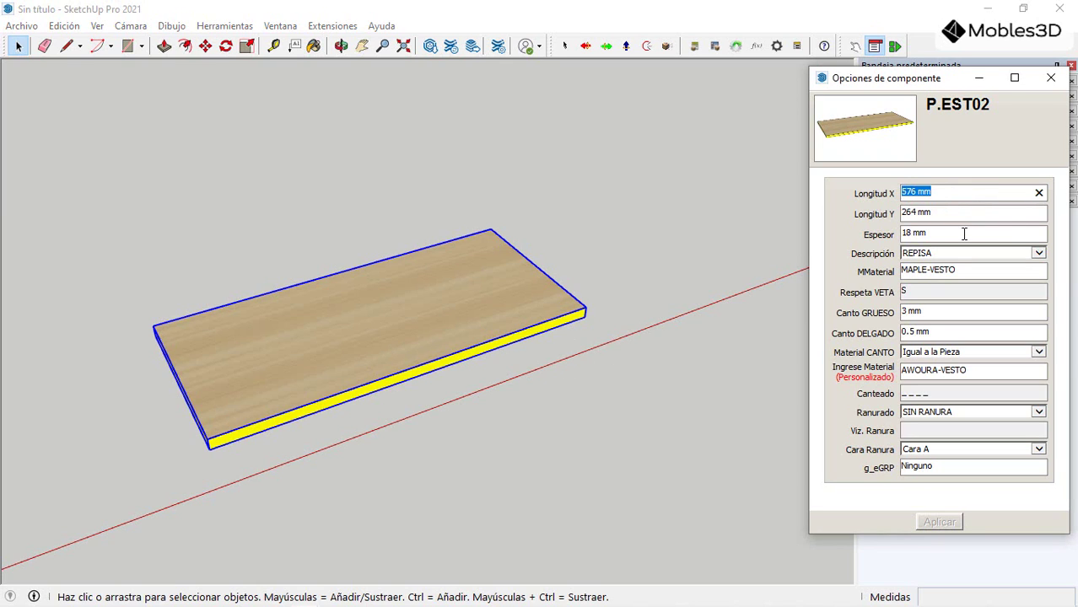
{"action": "type", "text": "700"}
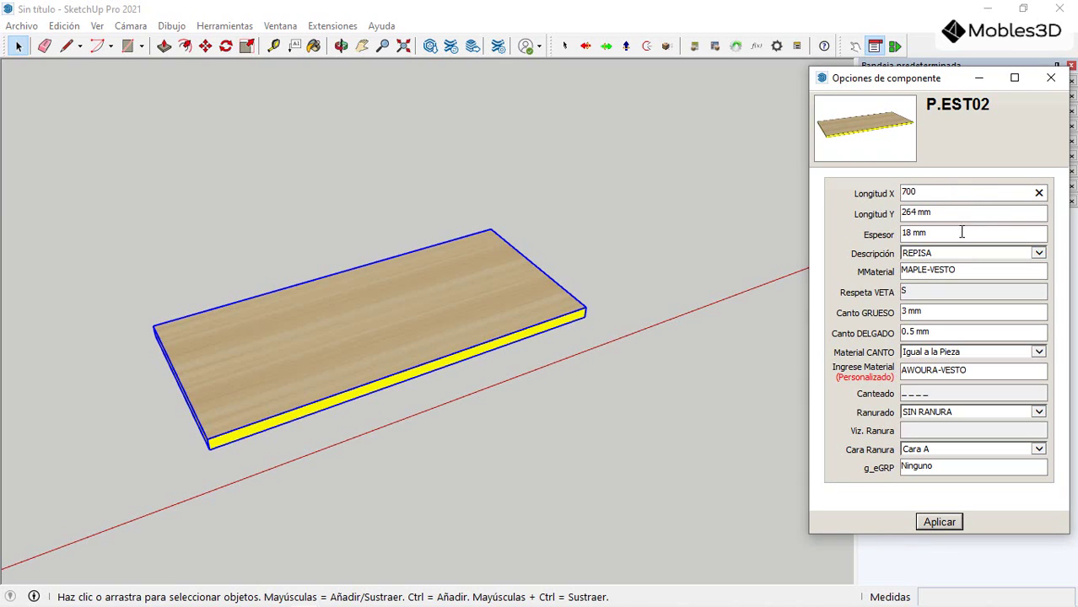
{"action": "left_click", "coordinate": [927, 213]}
{"action": "type", "text": "300"}
{"action": "key", "text": "Return"}
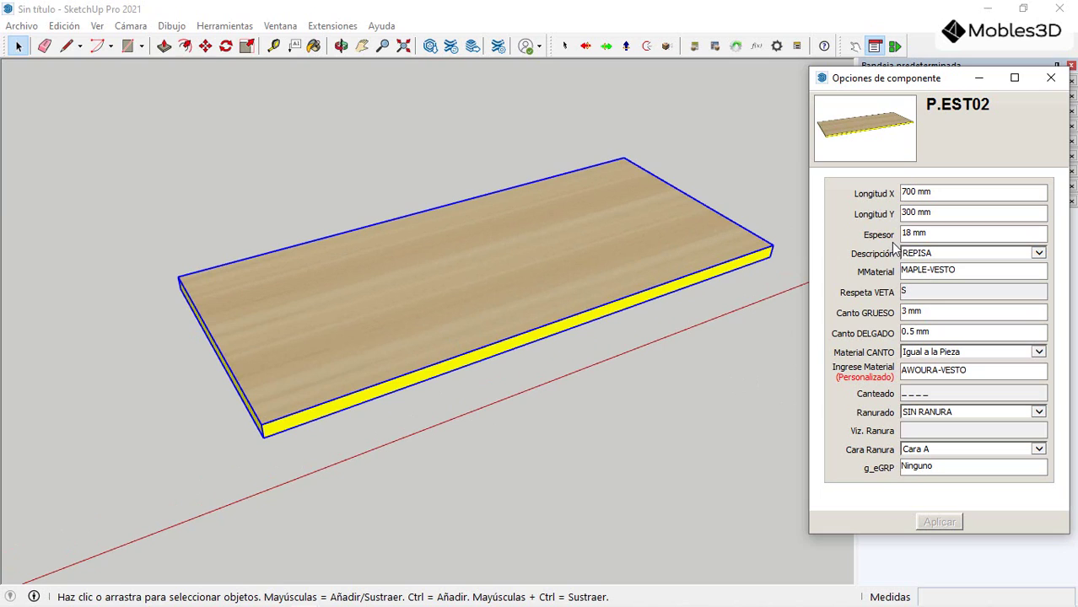
Step: Set the board's Espesor to 15 mm and apply the change
{"action": "left_click_drag", "start_coordinate": [935, 234], "coordinate": [893, 230]}
{"action": "type", "text": "15"}
{"action": "key", "text": "Return"}
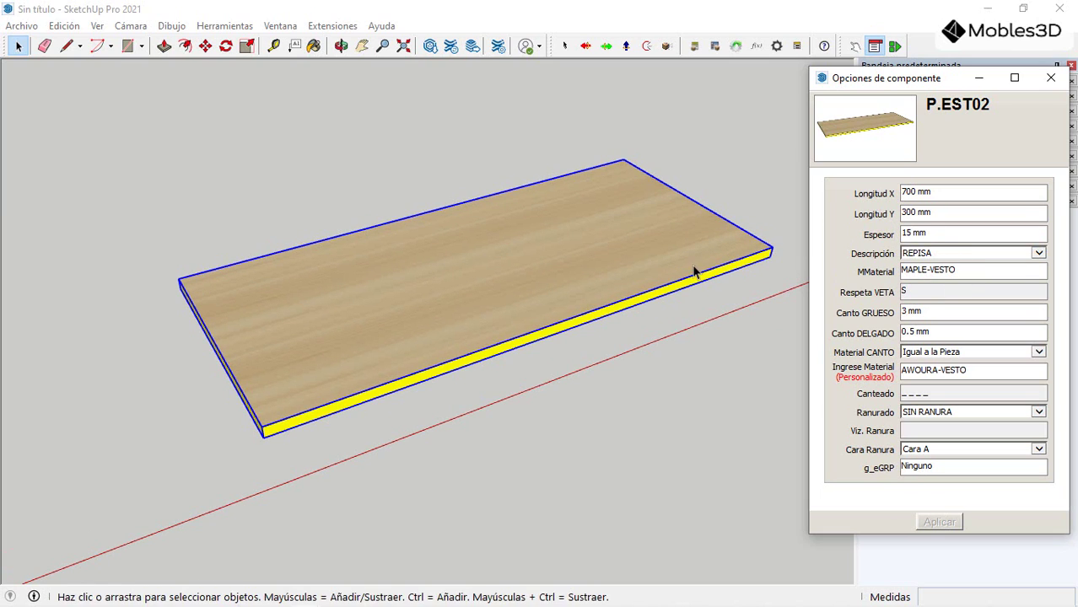
Step: Measure the board's thickness at its front corner with the Tape Measure tool
{"action": "left_click", "coordinate": [271, 45]}
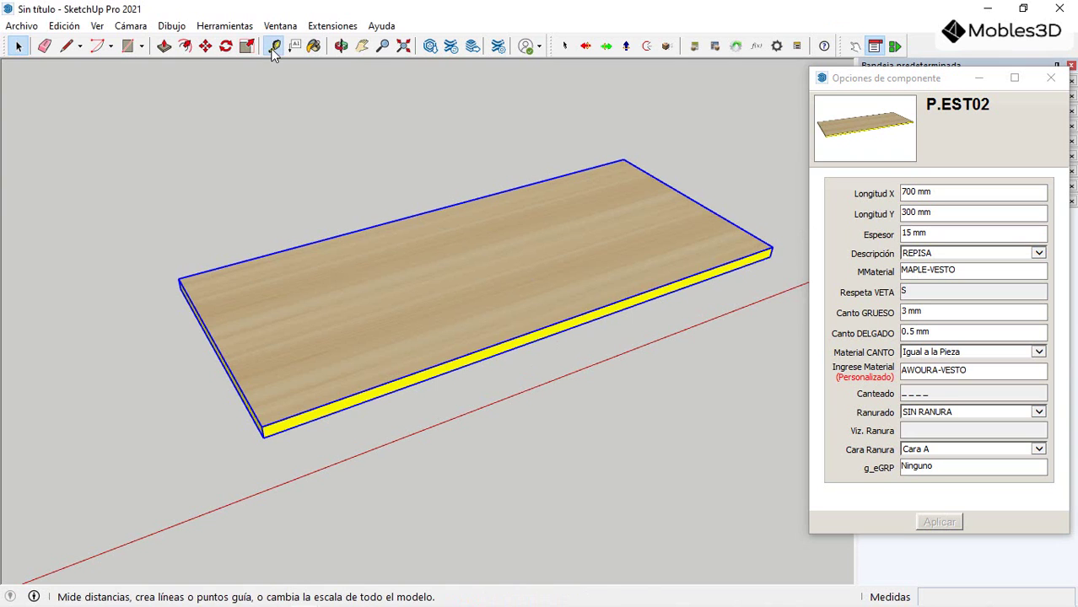
{"action": "scroll", "coordinate": [253, 443], "scroll_direction": "up", "scroll_amount": 3}
{"action": "scroll", "coordinate": [339, 407], "scroll_direction": "up", "scroll_amount": 2}
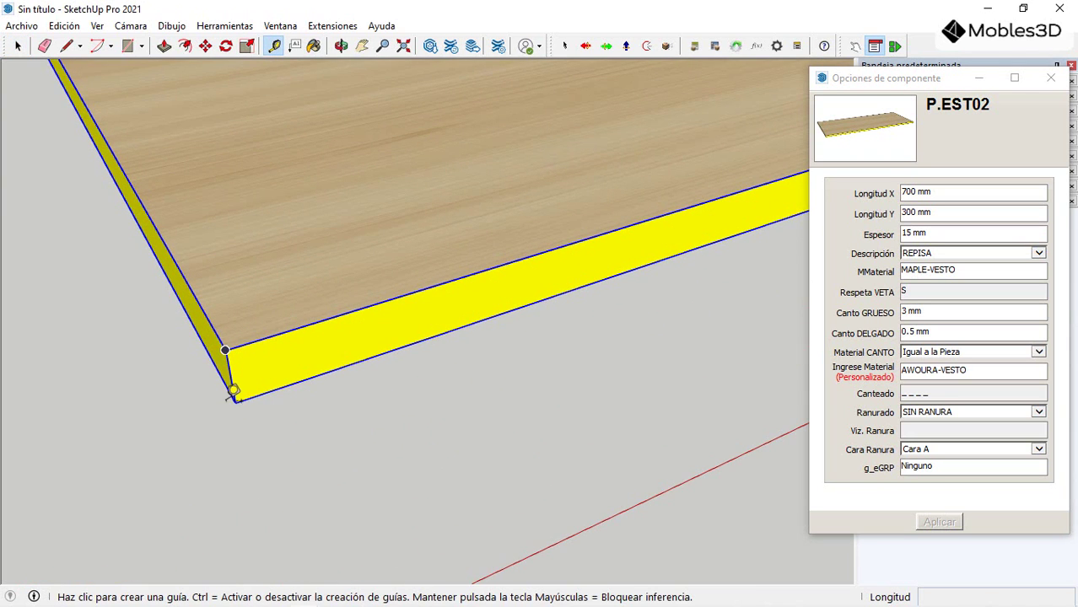
{"action": "left_click", "coordinate": [236, 402]}
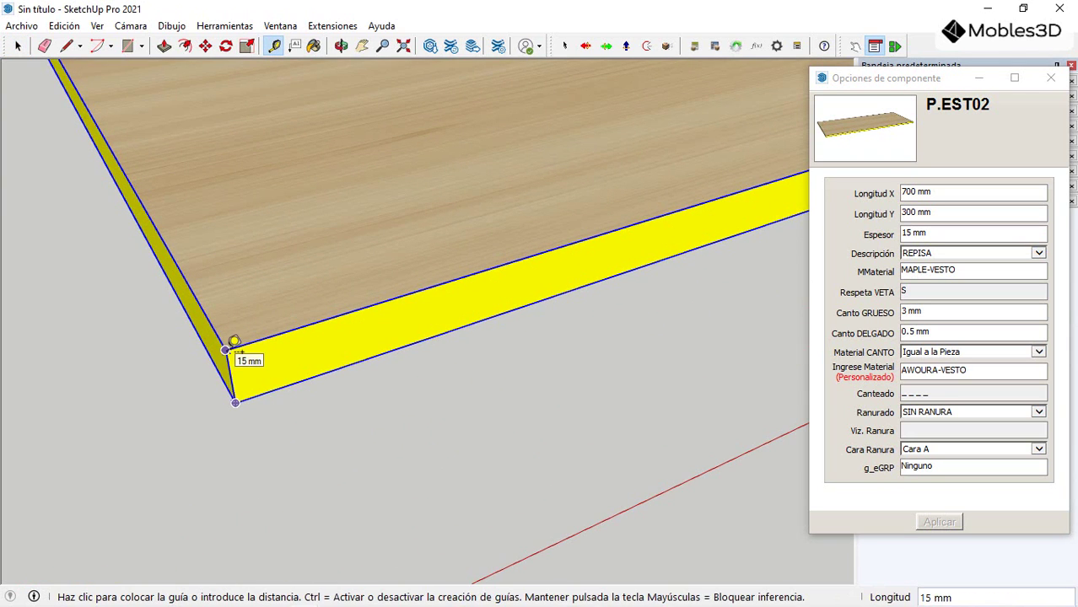
Step: Set the board's Espesor to 18 mm in the component options and apply the change
{"action": "left_click", "coordinate": [19, 45]}
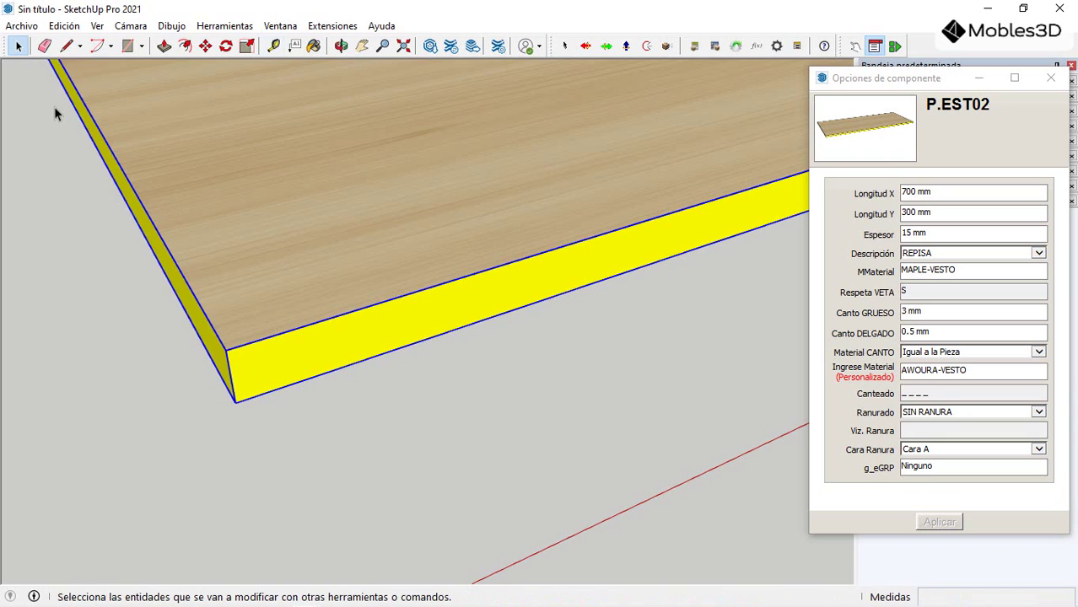
{"action": "scroll", "coordinate": [226, 432], "scroll_direction": "down", "scroll_amount": 3}
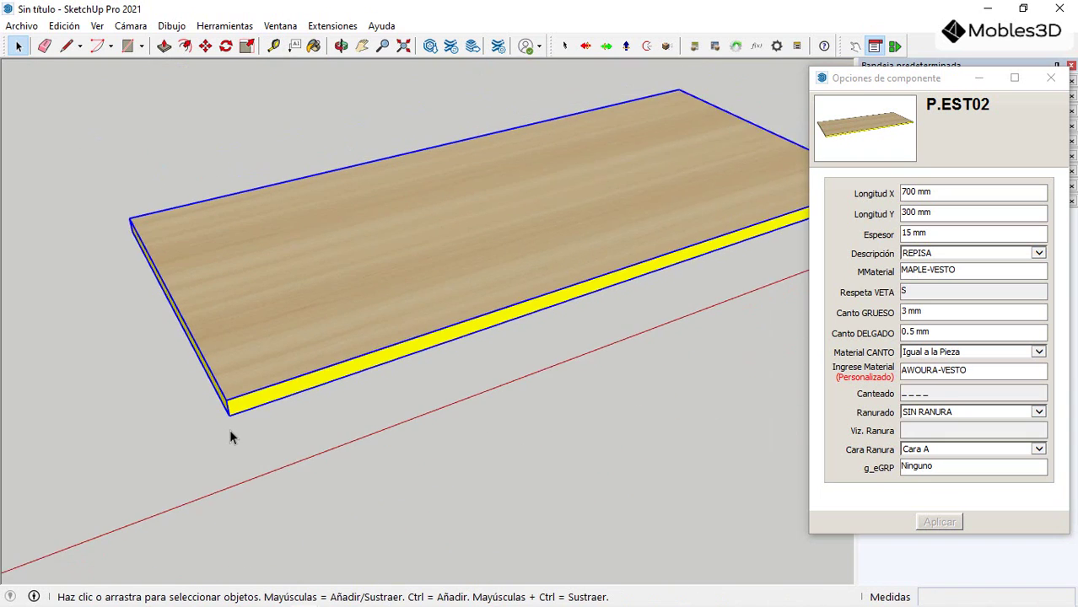
{"action": "left_click", "coordinate": [903, 233]}
{"action": "type", "text": "18"}
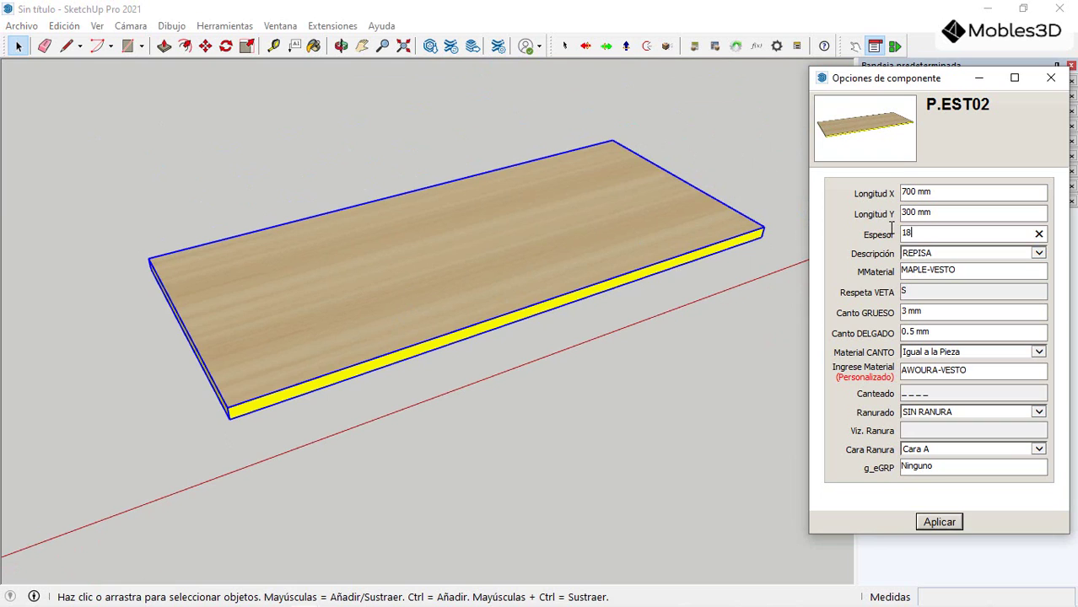
{"action": "key", "text": "Return"}
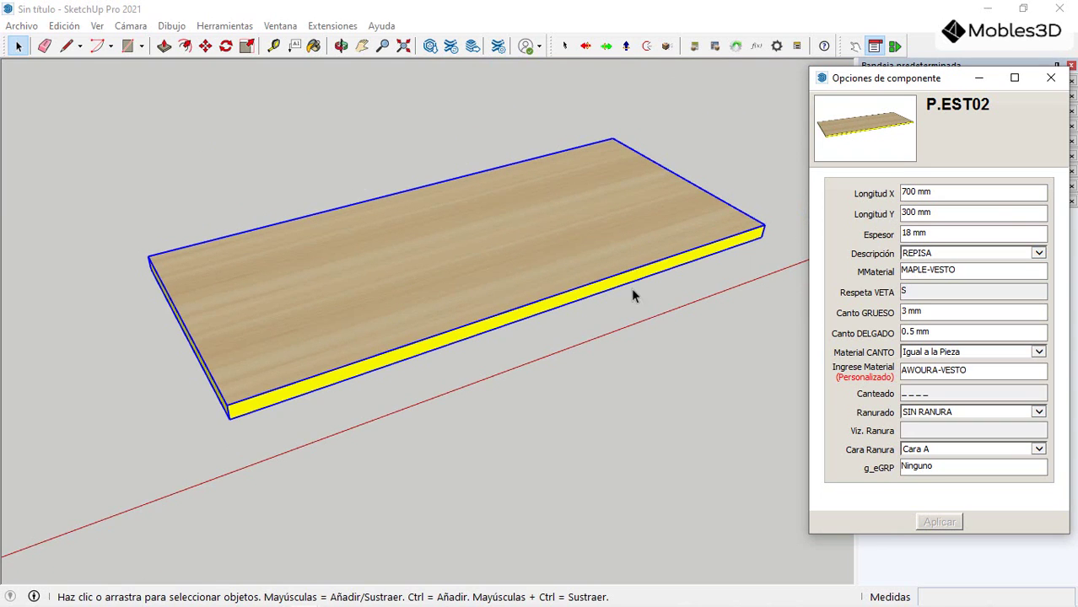
{"action": "scroll", "coordinate": [633, 291], "scroll_direction": "down", "scroll_amount": 1}
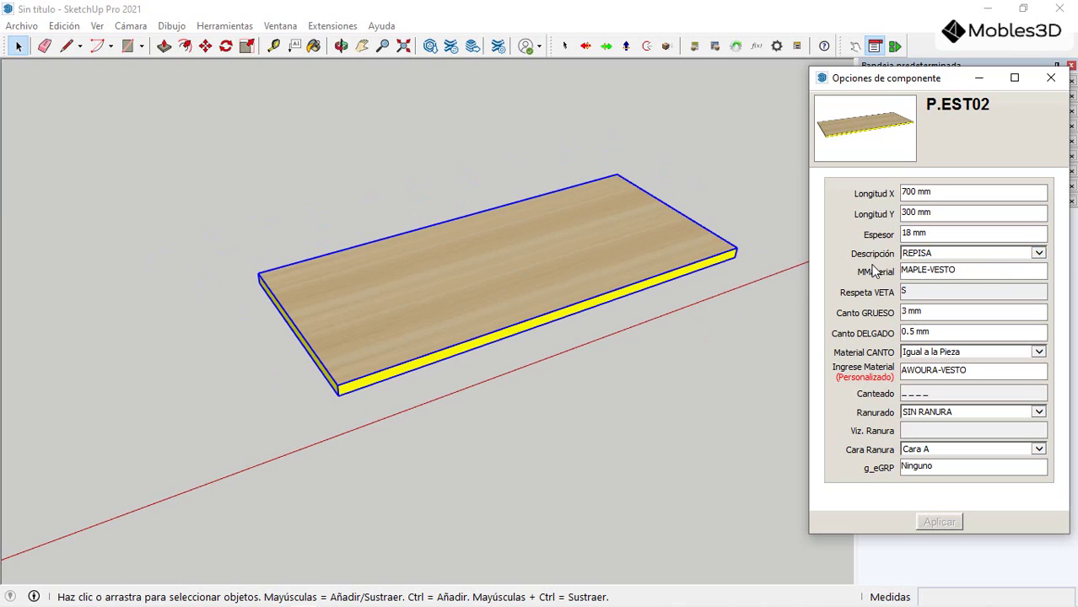
Step: Set the board's Descripción to SIN NOMBRE and apply the change
{"action": "left_click", "coordinate": [1038, 253]}
{"action": "left_click", "coordinate": [935, 162]}
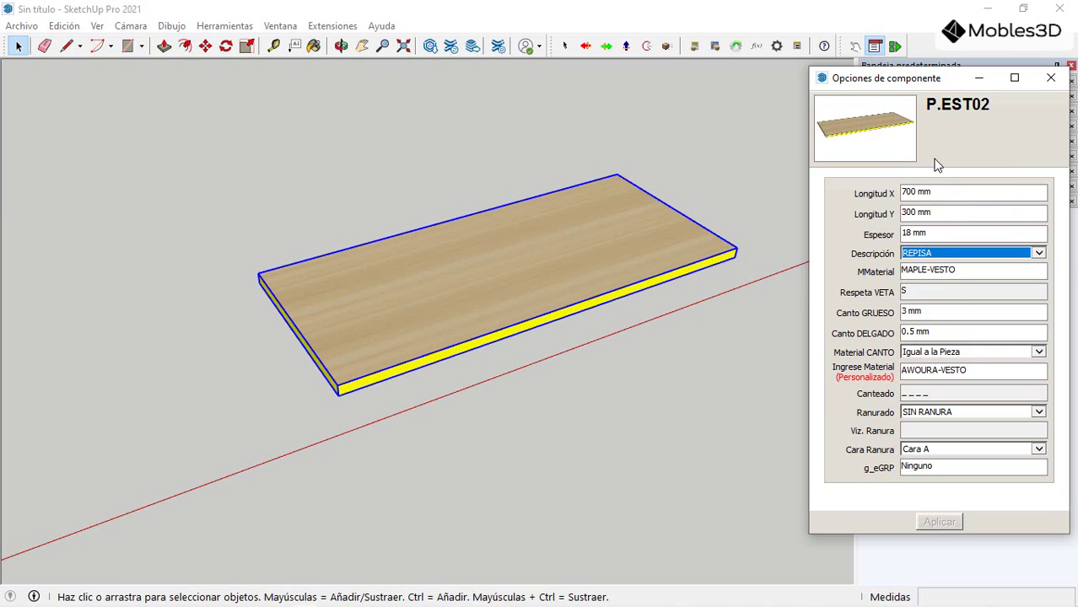
{"action": "left_click", "coordinate": [958, 523]}
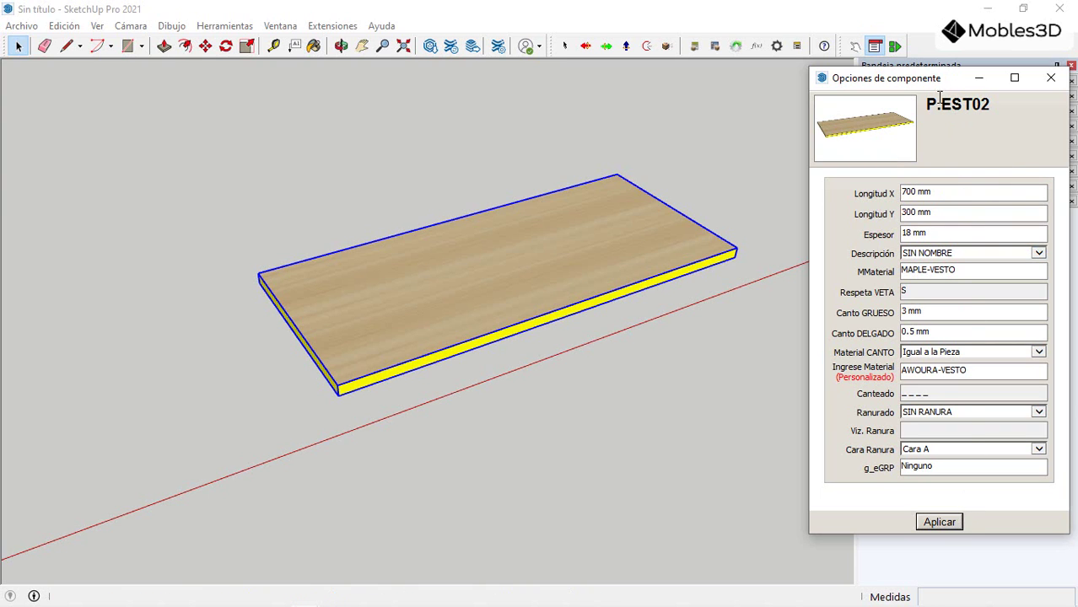
Step: Move the component options window clear of the tray and add Color B05 from the Colores library to the model
{"action": "left_click_drag", "start_coordinate": [936, 85], "coordinate": [134, 89]}
{"action": "scroll", "coordinate": [754, 320], "scroll_direction": "down", "scroll_amount": 3}
{"action": "scroll", "coordinate": [470, 317], "scroll_direction": "up", "scroll_amount": 2}
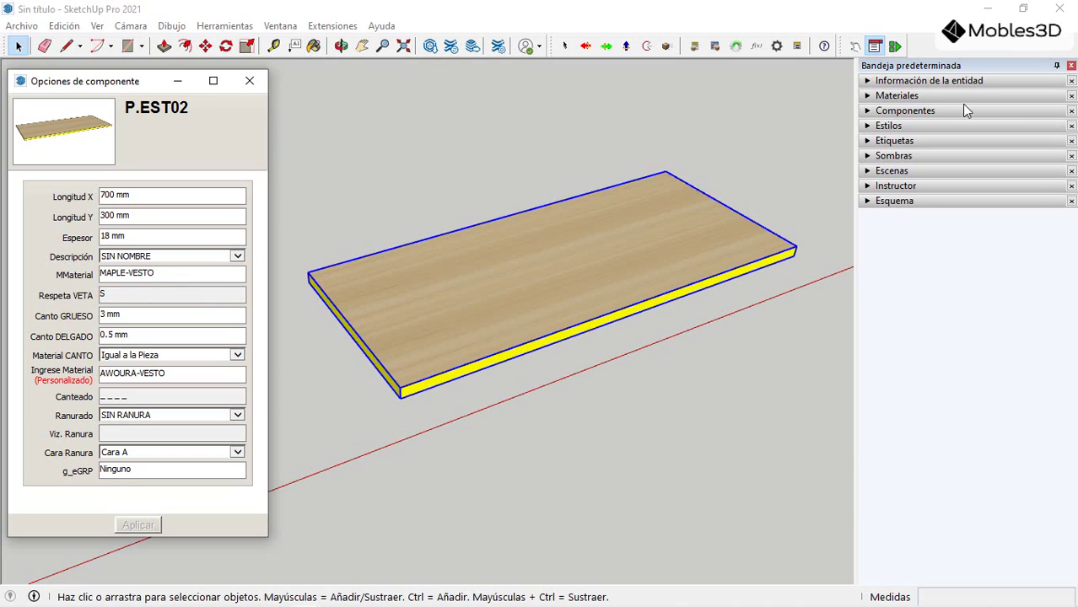
{"action": "left_click", "coordinate": [866, 109]}
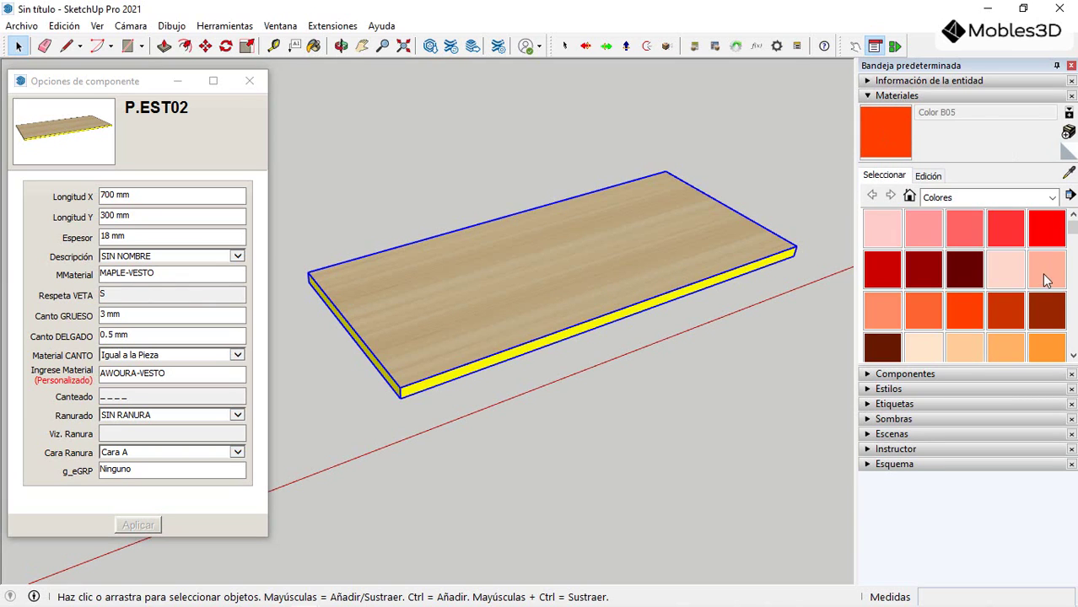
{"action": "left_click", "coordinate": [961, 314]}
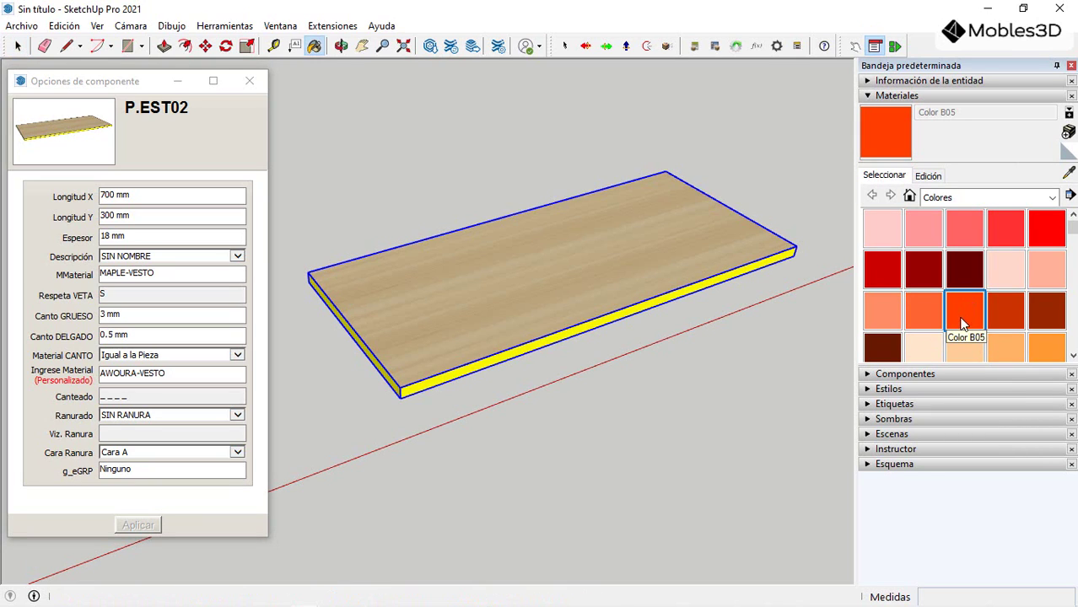
{"action": "right_click", "coordinate": [959, 308]}
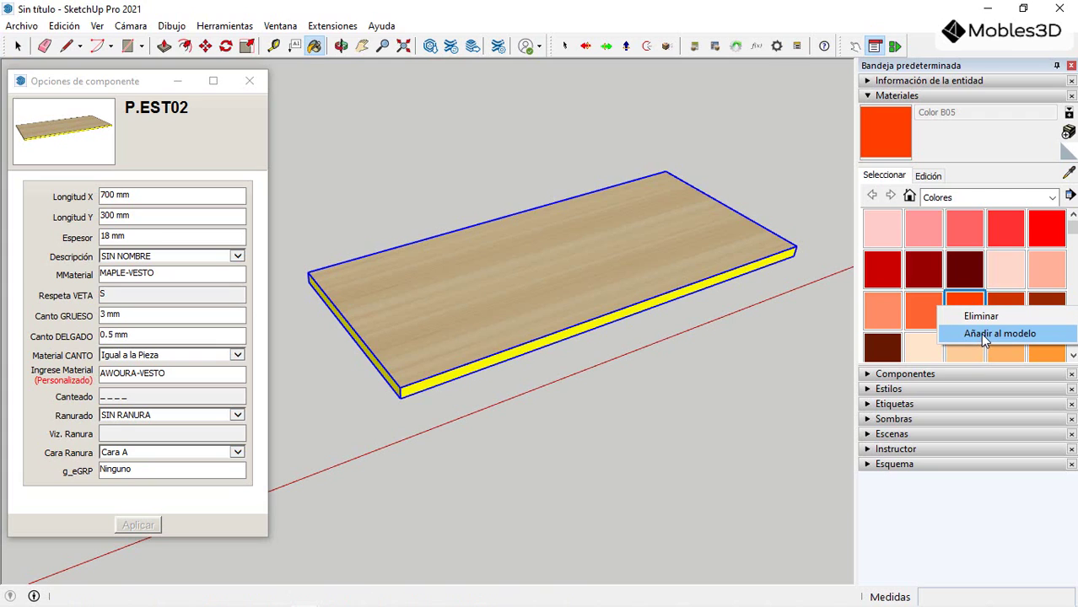
{"action": "left_click", "coordinate": [980, 334]}
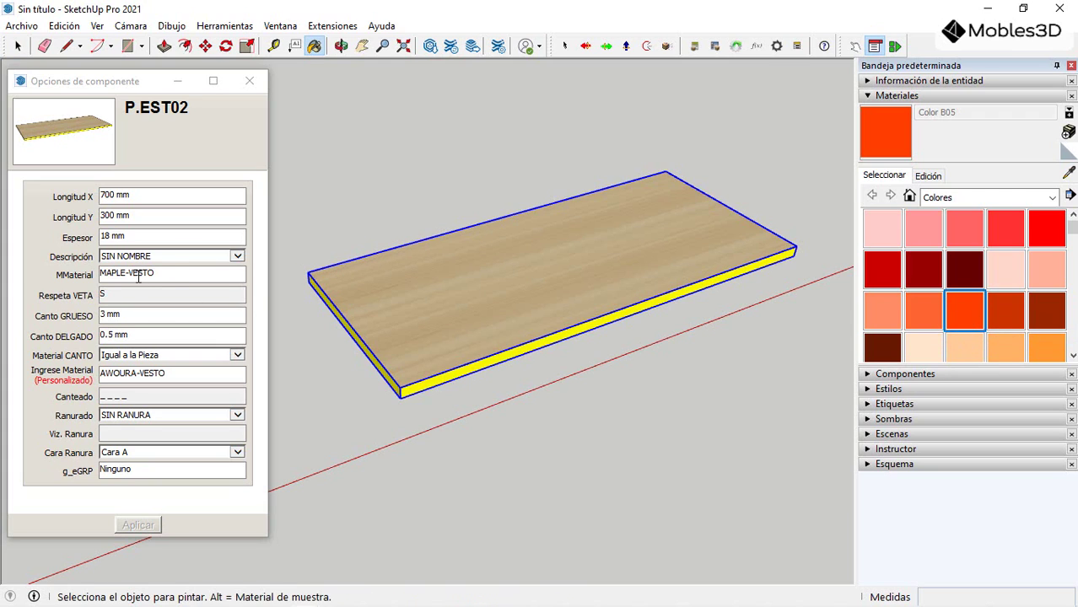
Step: Set the board's MMaterial to Color B05 and apply the change
{"action": "left_click", "coordinate": [171, 273]}
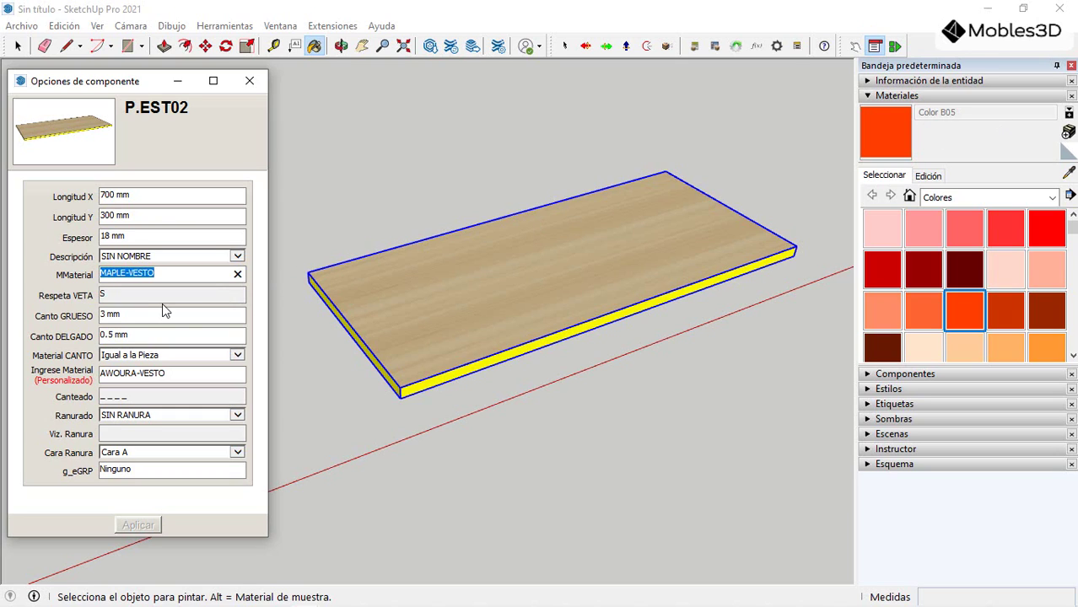
{"action": "type", "text": "Colo"}
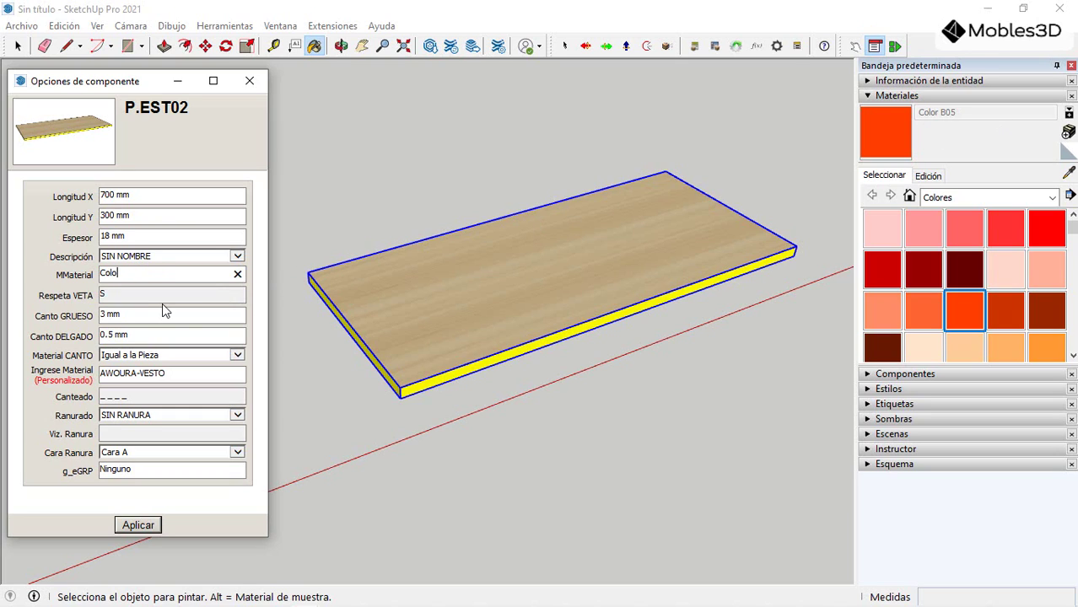
{"action": "type", "text": "r B05"}
{"action": "key", "text": "Return"}
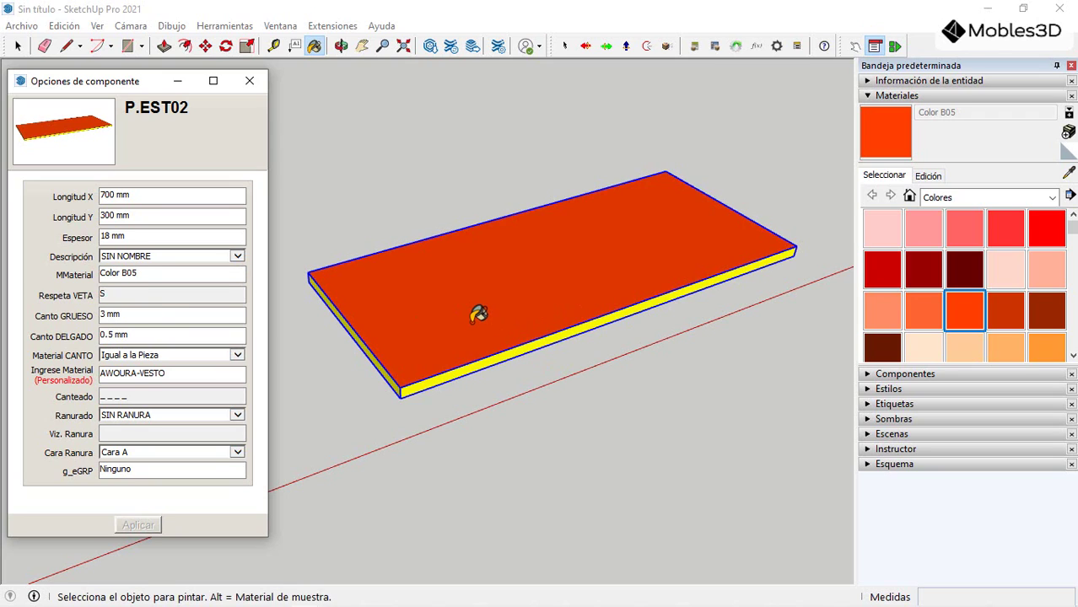
Step: Undo the board's material change to restore MAPLE-VESTO and collapse the materials section
{"action": "left_click", "coordinate": [19, 50]}
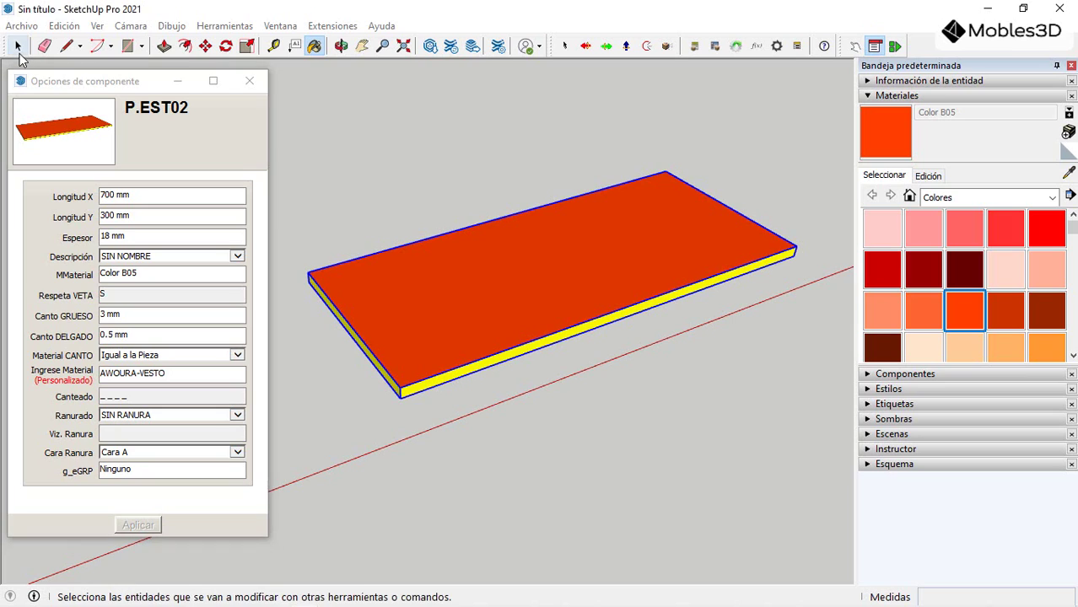
{"action": "left_click", "coordinate": [18, 50]}
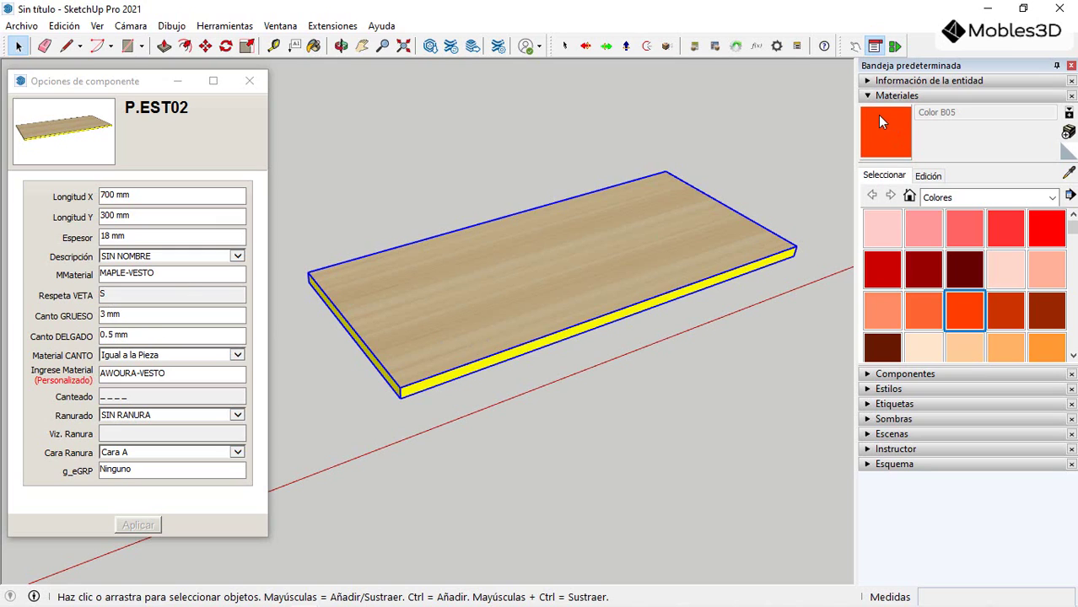
{"action": "left_click", "coordinate": [868, 97]}
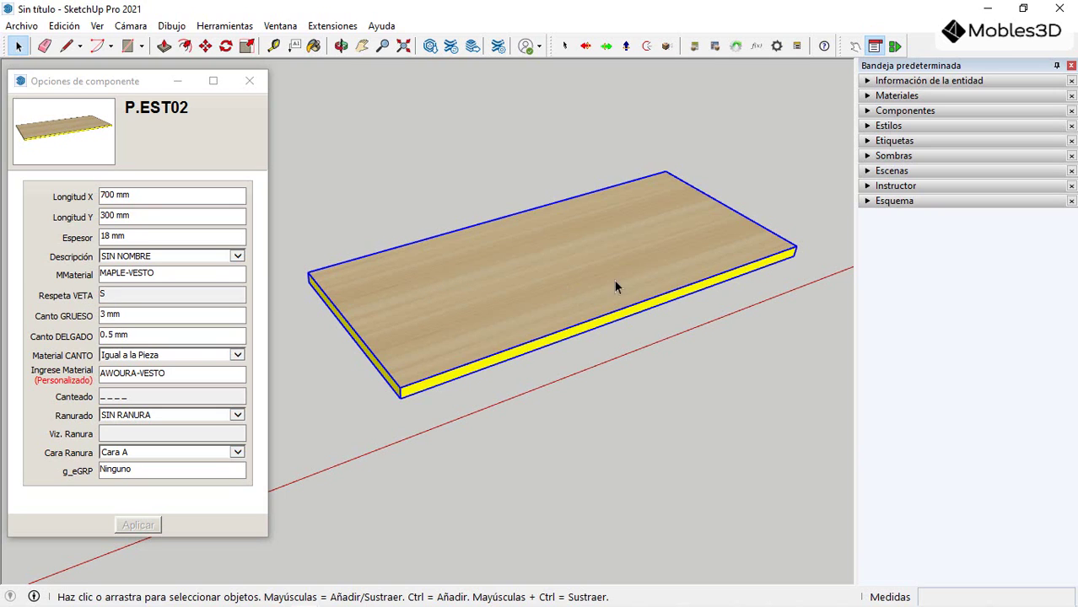
Step: Switch the board's Respeta VETA to N by interacting with the dynamic component's top face
{"action": "middle_click_drag", "start_coordinate": [615, 287], "coordinate": [571, 328]}
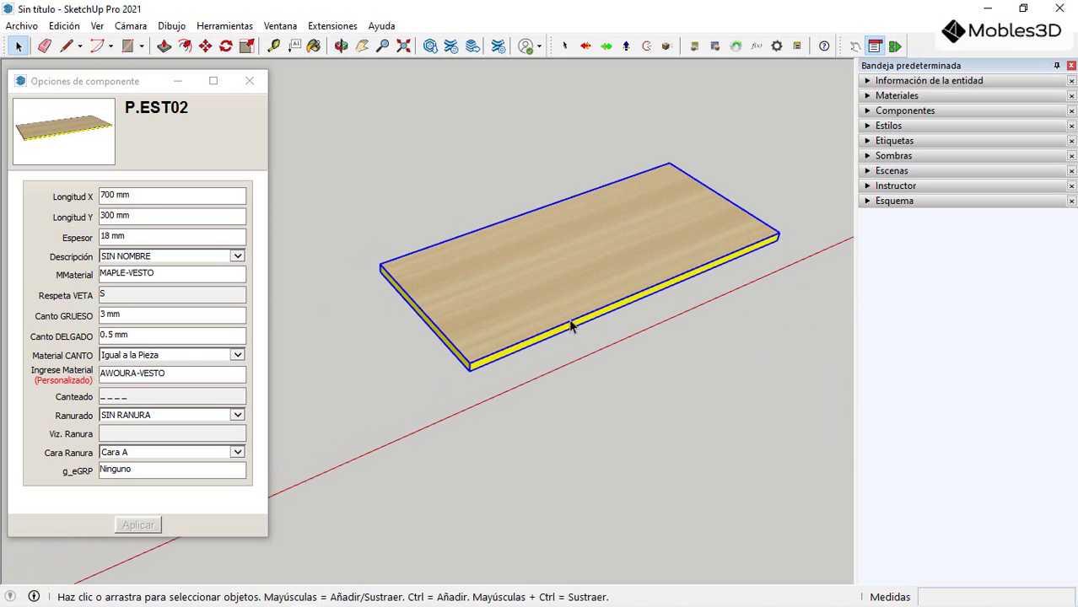
{"action": "scroll", "coordinate": [470, 315], "scroll_direction": "up", "scroll_amount": 3}
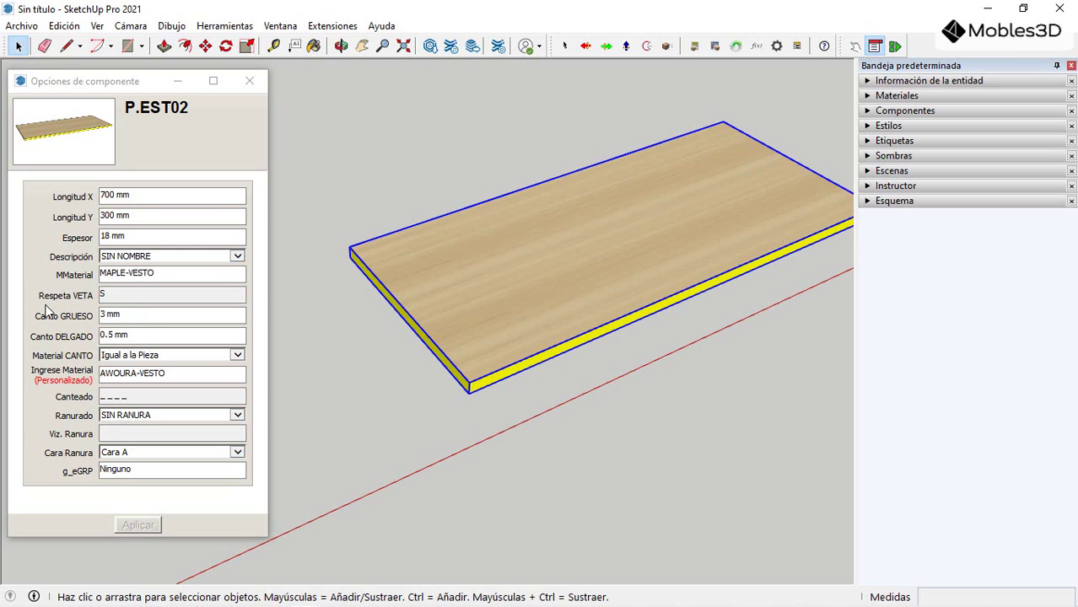
{"action": "left_click", "coordinate": [104, 297]}
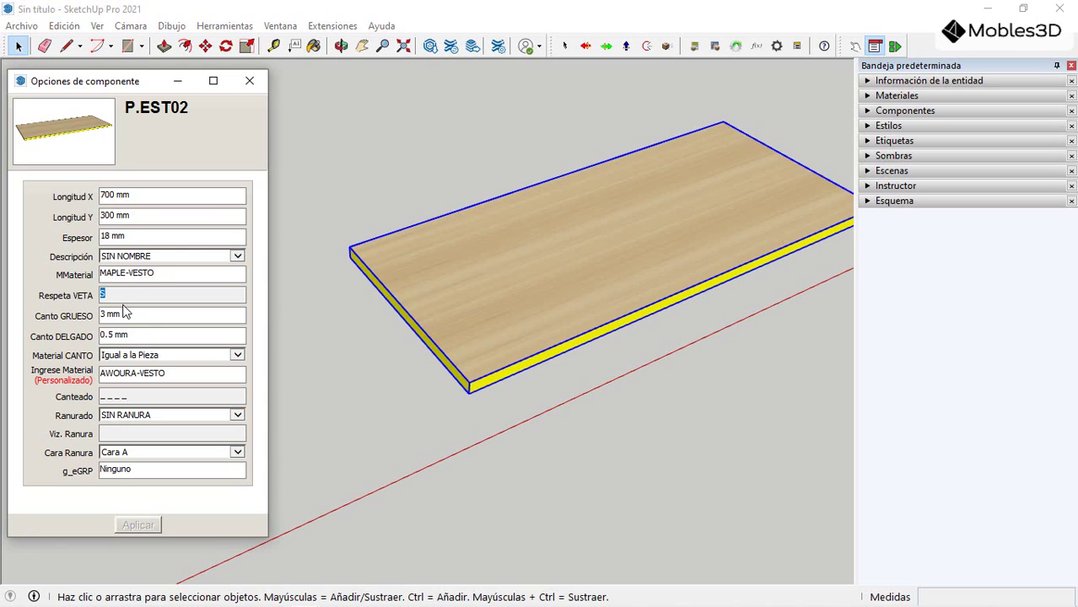
{"action": "scroll", "coordinate": [405, 350], "scroll_direction": "down", "scroll_amount": 2}
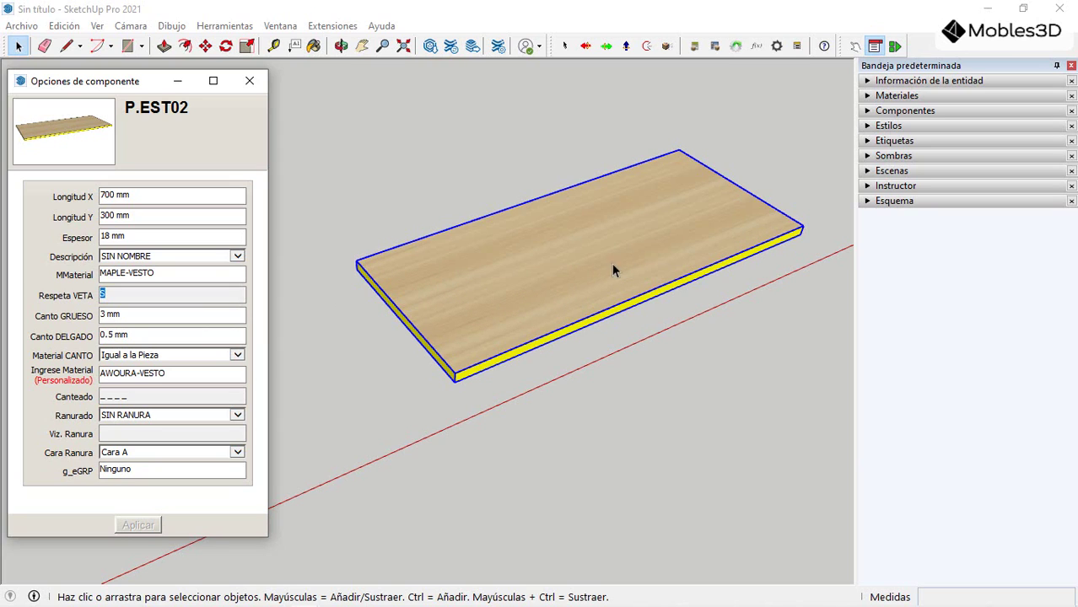
{"action": "scroll", "coordinate": [635, 255], "scroll_direction": "up", "scroll_amount": 1}
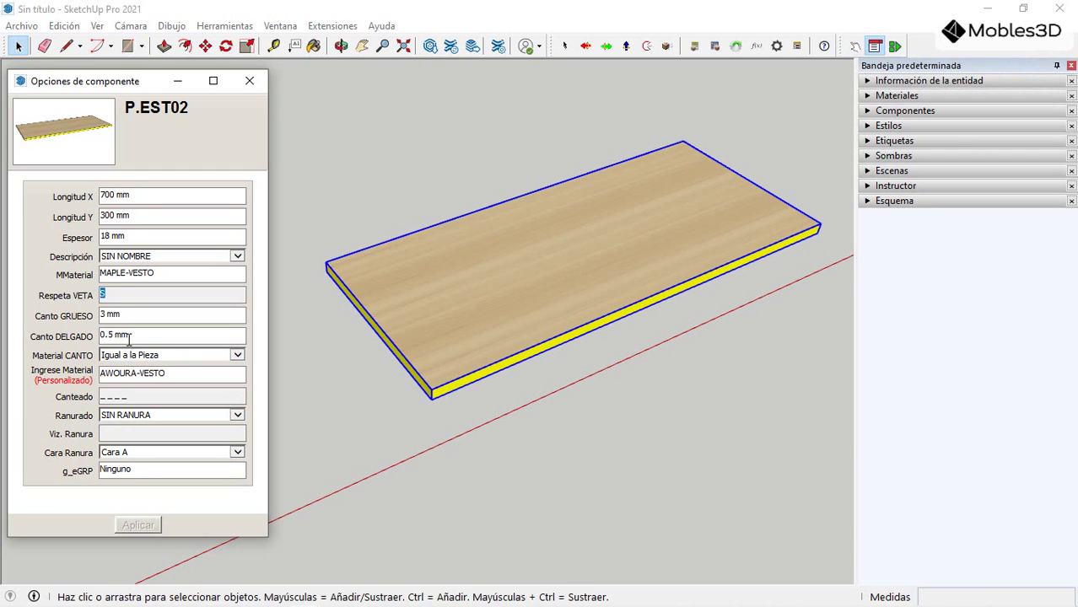
{"action": "left_click", "coordinate": [875, 45]}
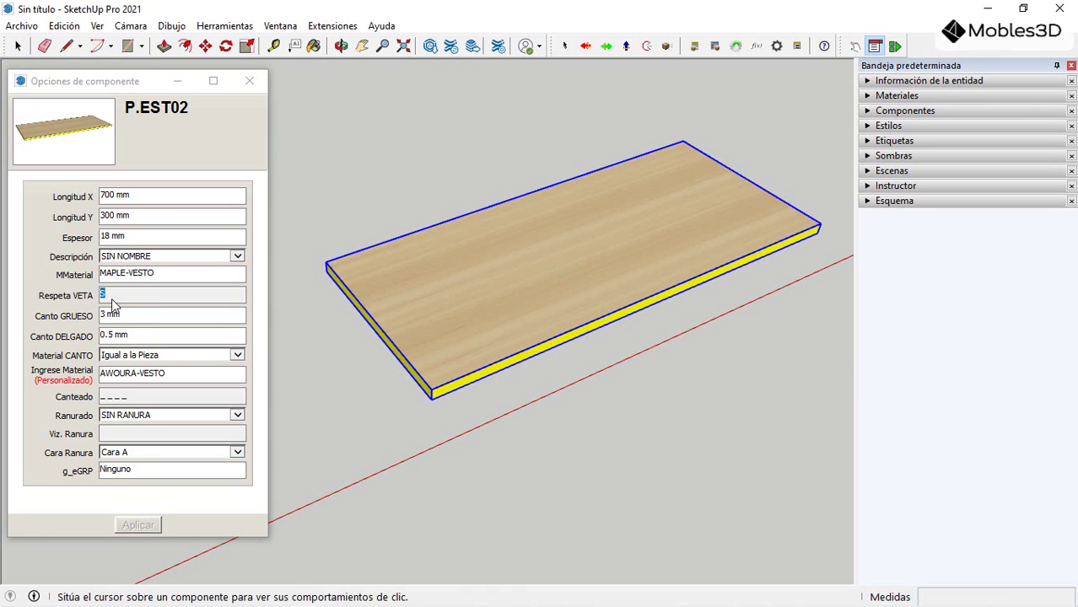
{"action": "left_click", "coordinate": [553, 322]}
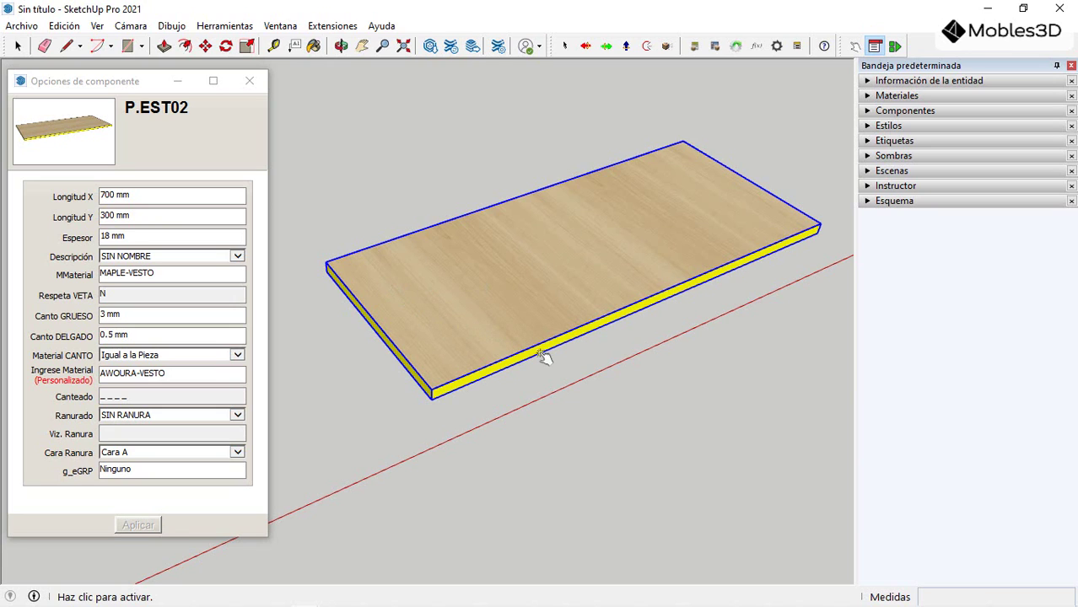
Step: Switch Respeta VETA back to S by interacting with the board's top face again
{"action": "scroll", "coordinate": [545, 340], "scroll_direction": "down", "scroll_amount": 1}
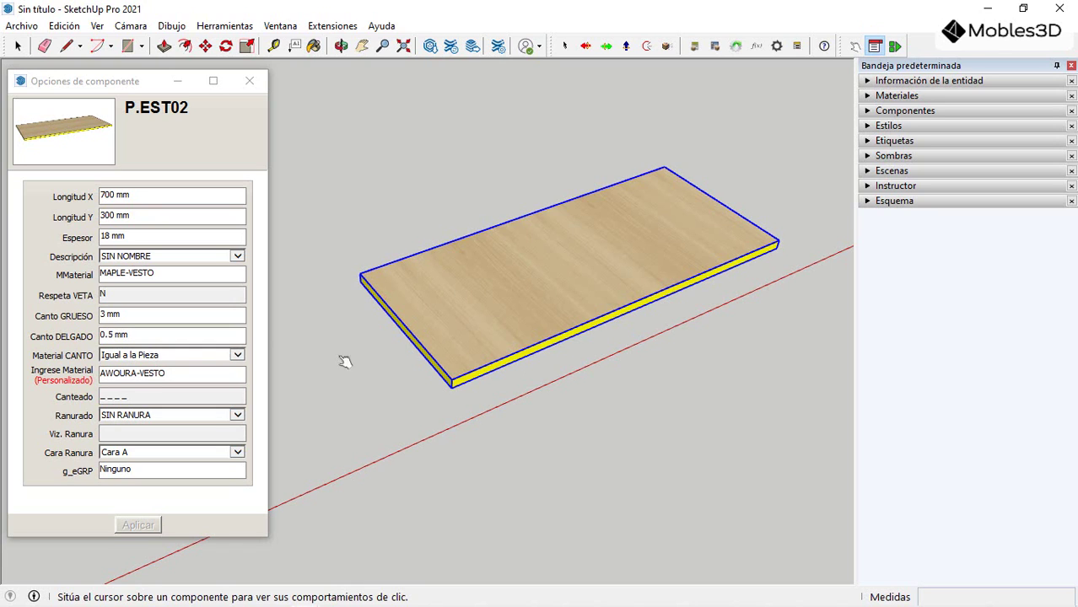
{"action": "scroll", "coordinate": [472, 349], "scroll_direction": "up", "scroll_amount": 2}
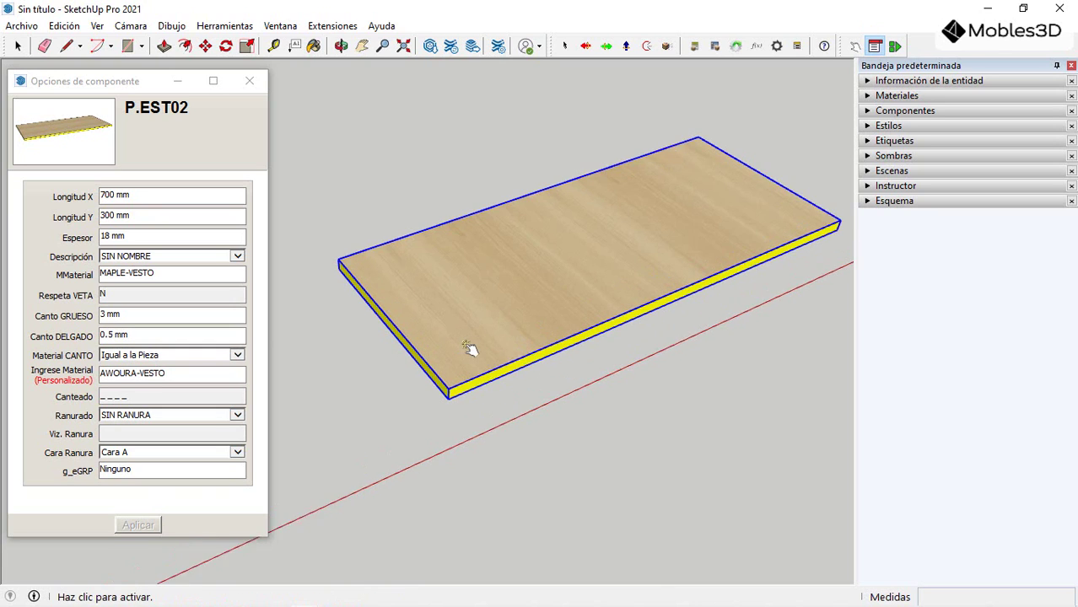
{"action": "left_click", "coordinate": [577, 297]}
{"action": "key", "text": "o"}
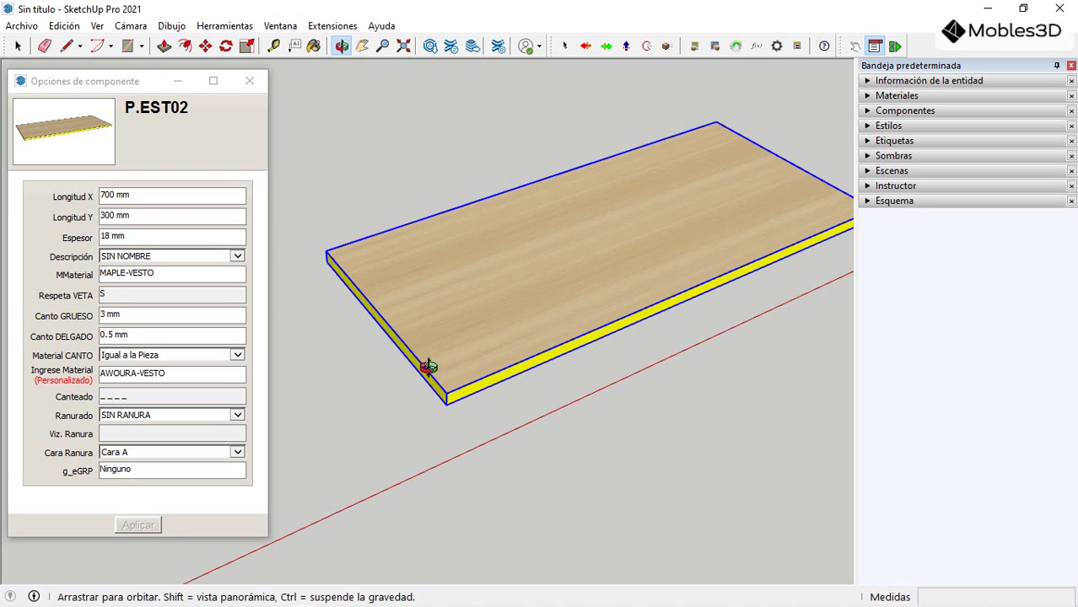
{"action": "middle_click_drag", "start_coordinate": [428, 366], "coordinate": [431, 314]}
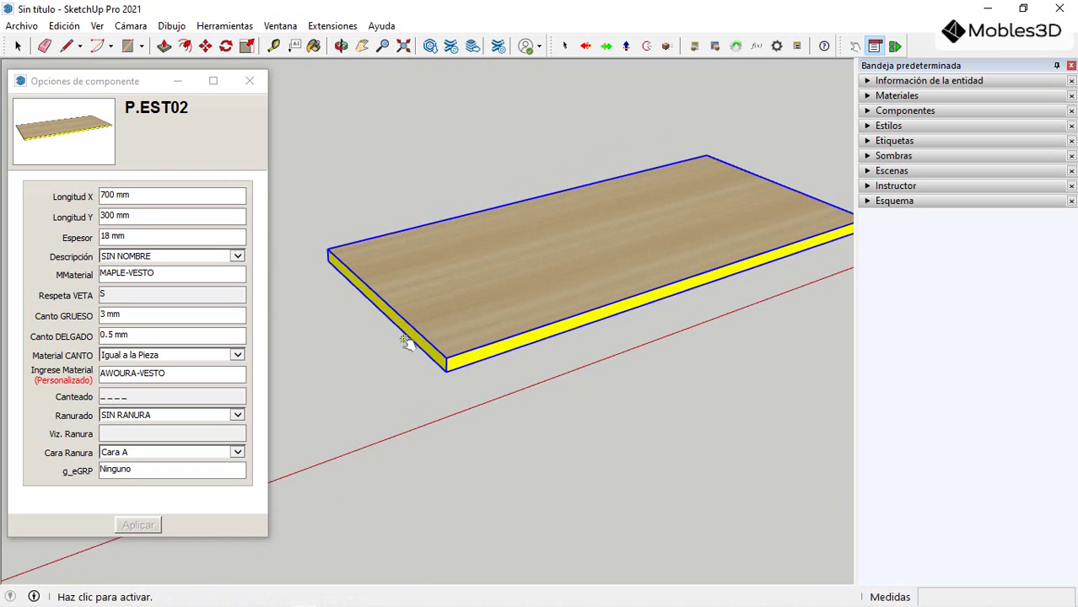
Step: Apply thin edge banding (D) to the board's front long edge by interacting with it, and check the Canteado code
{"action": "middle_click_drag", "start_coordinate": [542, 318], "coordinate": [558, 361]}
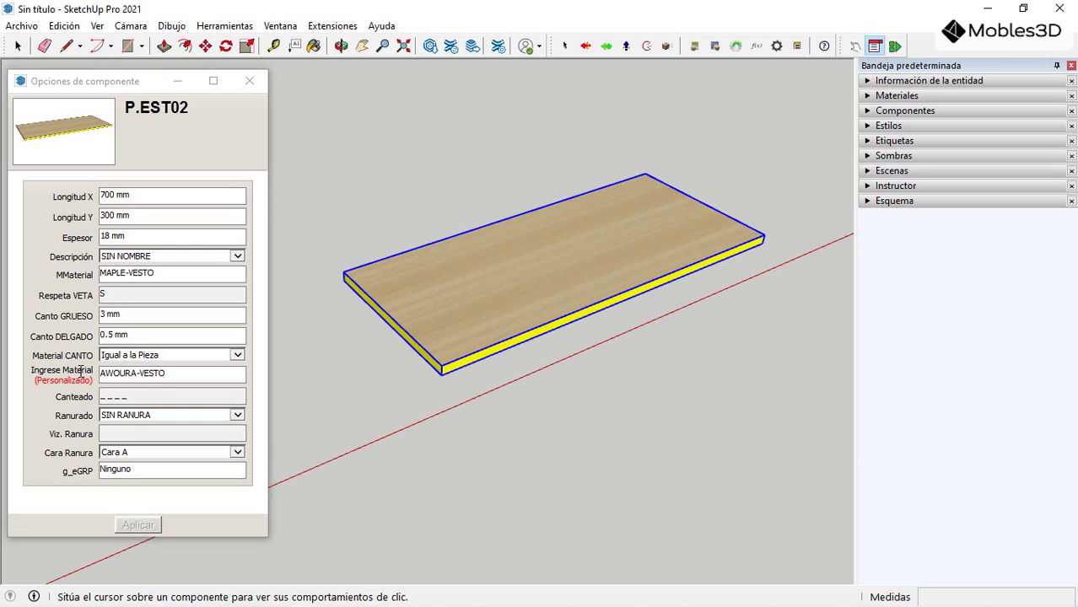
{"action": "left_click", "coordinate": [126, 396]}
{"action": "double_click", "coordinate": [127, 396]}
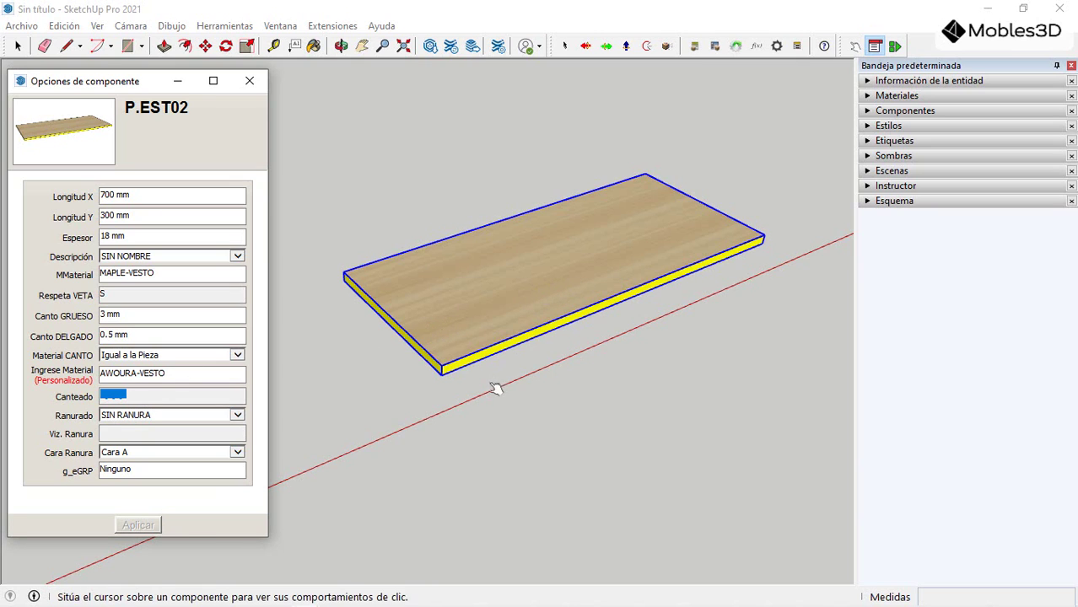
{"action": "scroll", "coordinate": [525, 349], "scroll_direction": "up", "scroll_amount": 1}
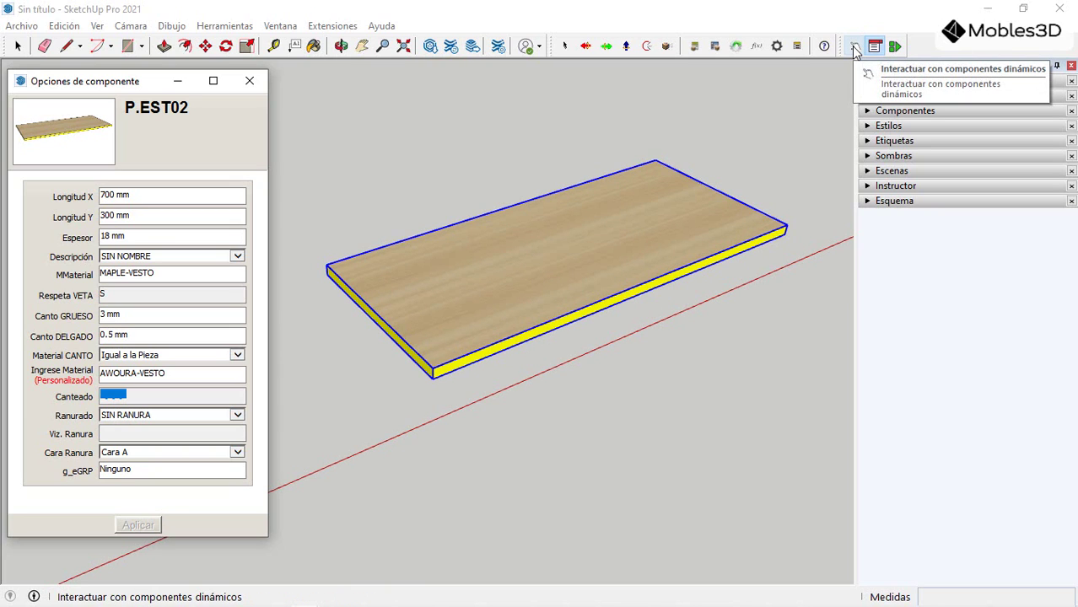
{"action": "left_click", "coordinate": [855, 48]}
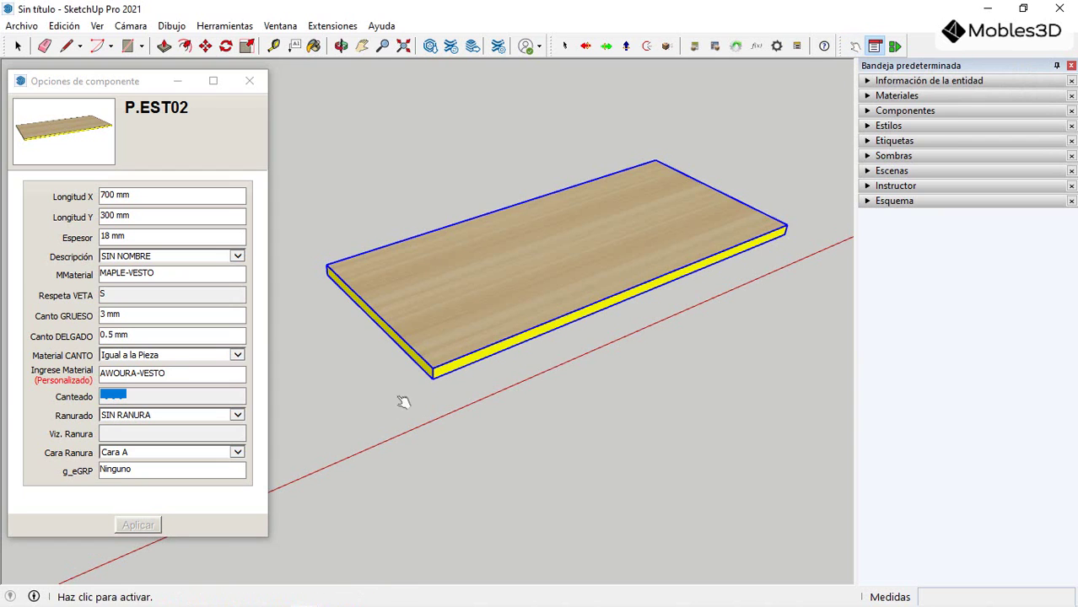
{"action": "scroll", "coordinate": [464, 422], "scroll_direction": "up", "scroll_amount": 4}
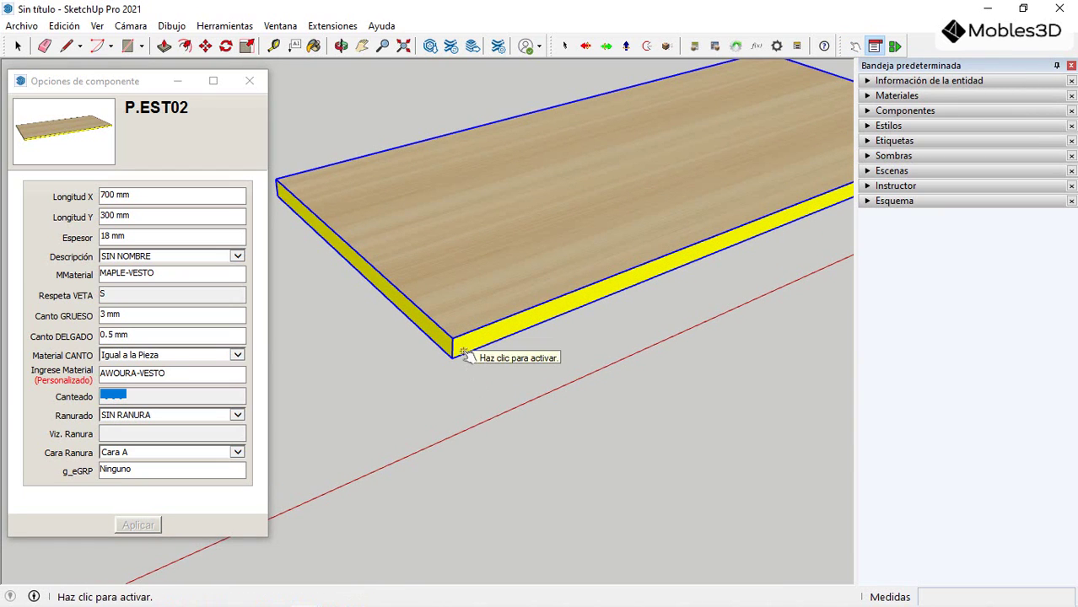
{"action": "scroll", "coordinate": [493, 365], "scroll_direction": "up", "scroll_amount": 2}
{"action": "scroll", "coordinate": [405, 371], "scroll_direction": "down", "scroll_amount": 2}
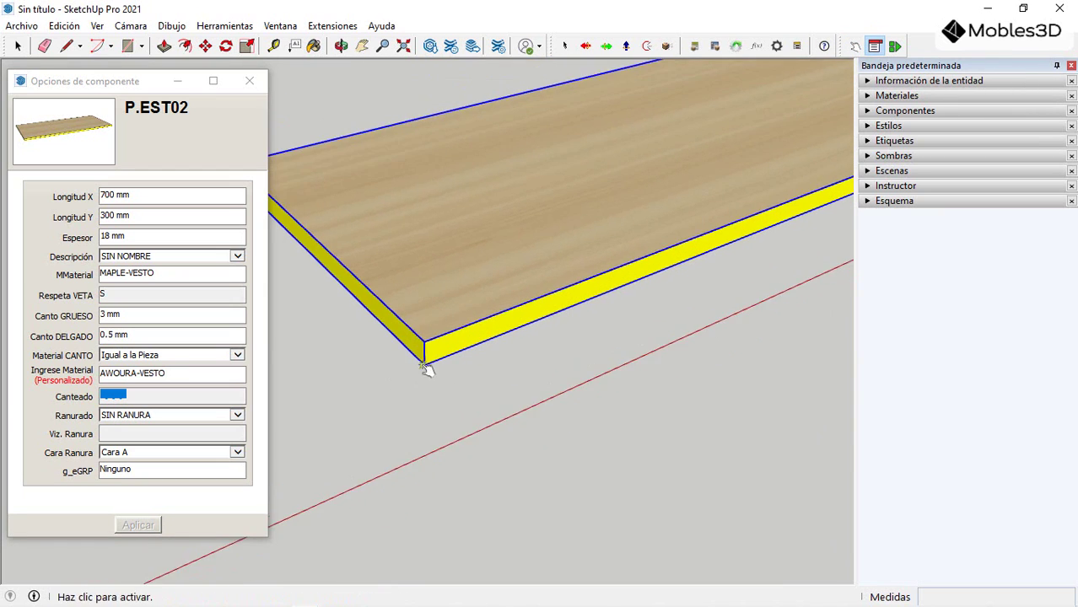
{"action": "scroll", "coordinate": [443, 355], "scroll_direction": "up", "scroll_amount": 2}
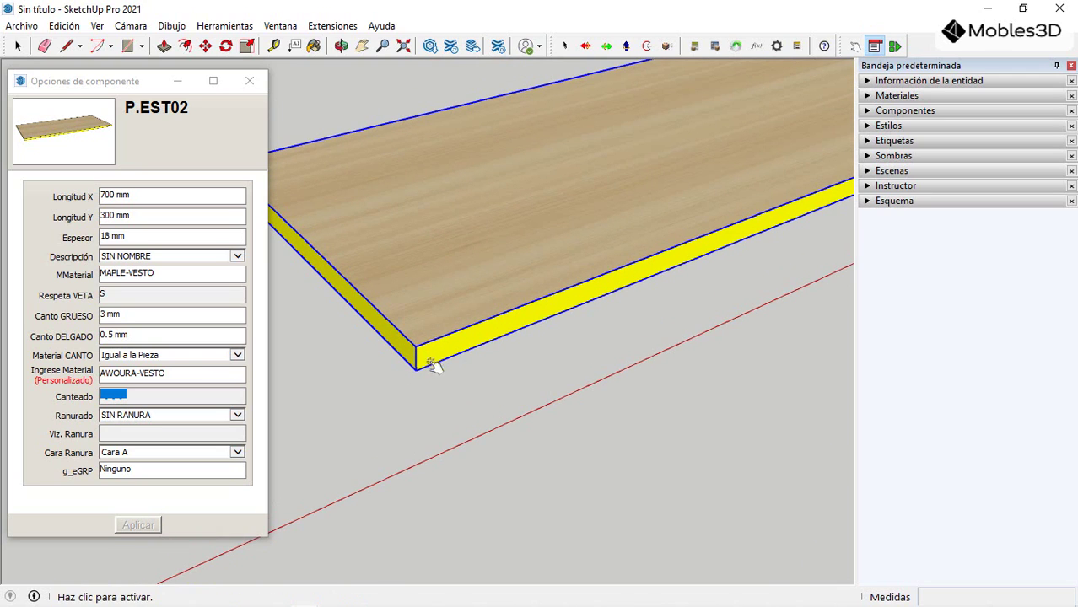
{"action": "left_click", "coordinate": [427, 369]}
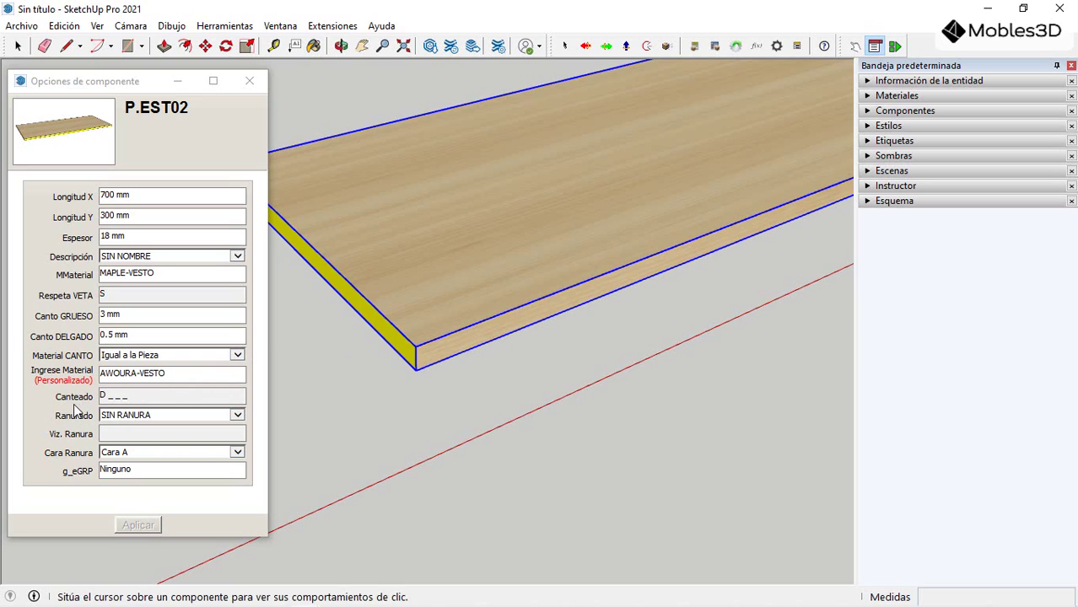
{"action": "double_click", "coordinate": [102, 397]}
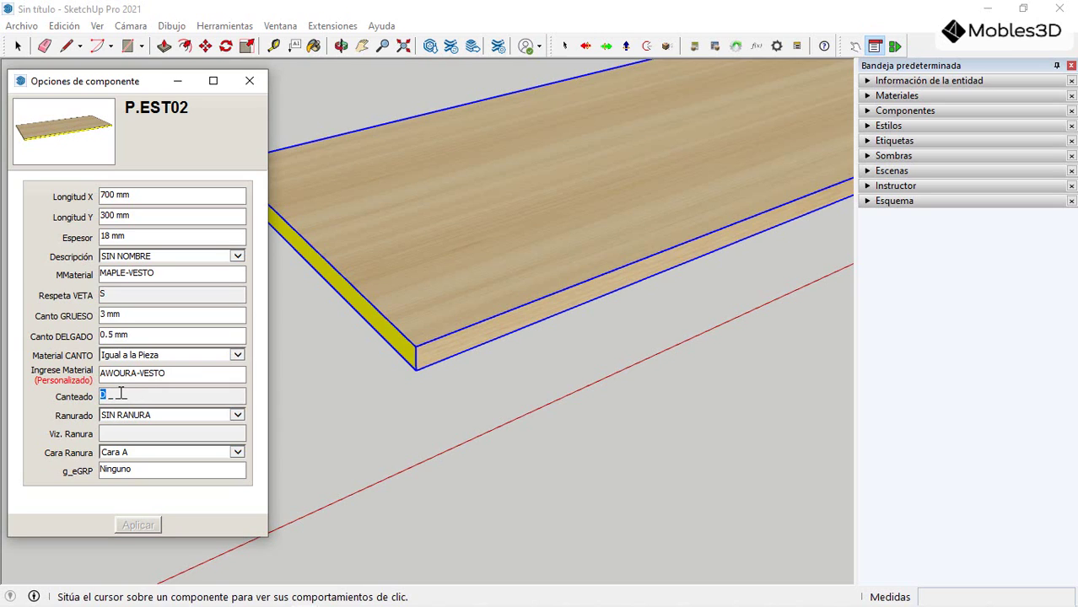
Step: Switch the front long edge to thick banding (G) and inspect the band at the corner
{"action": "left_click", "coordinate": [442, 364]}
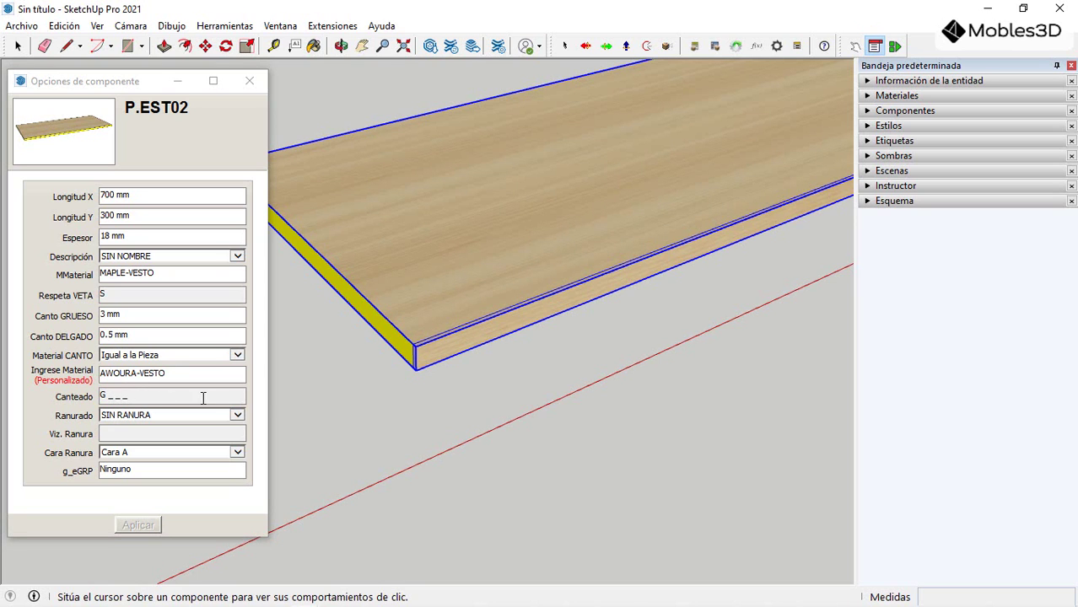
{"action": "scroll", "coordinate": [418, 380], "scroll_direction": "up", "scroll_amount": 5}
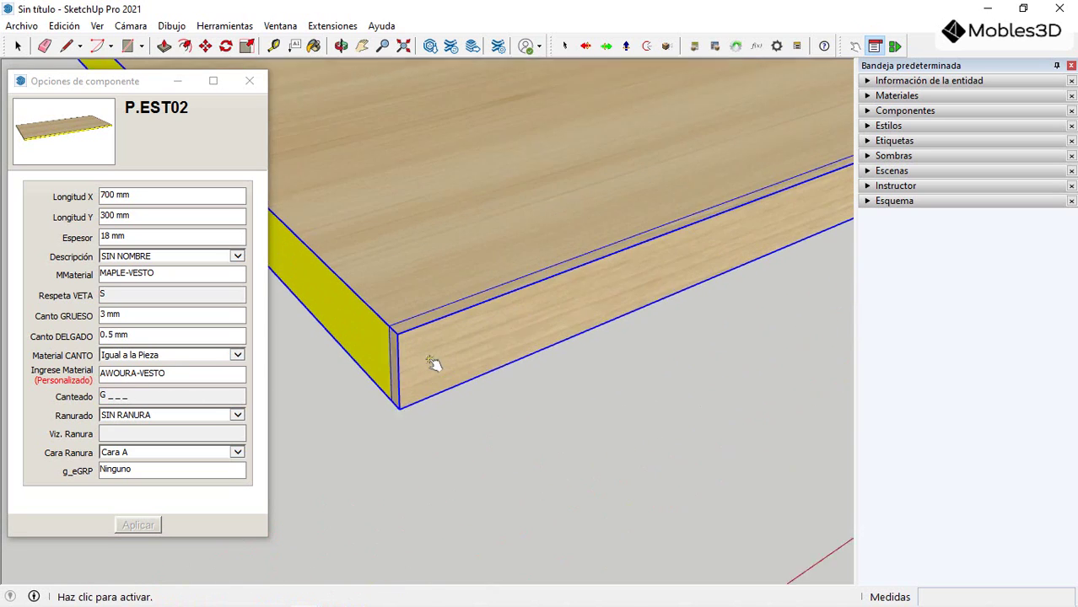
{"action": "scroll", "coordinate": [432, 363], "scroll_direction": "up", "scroll_amount": 1}
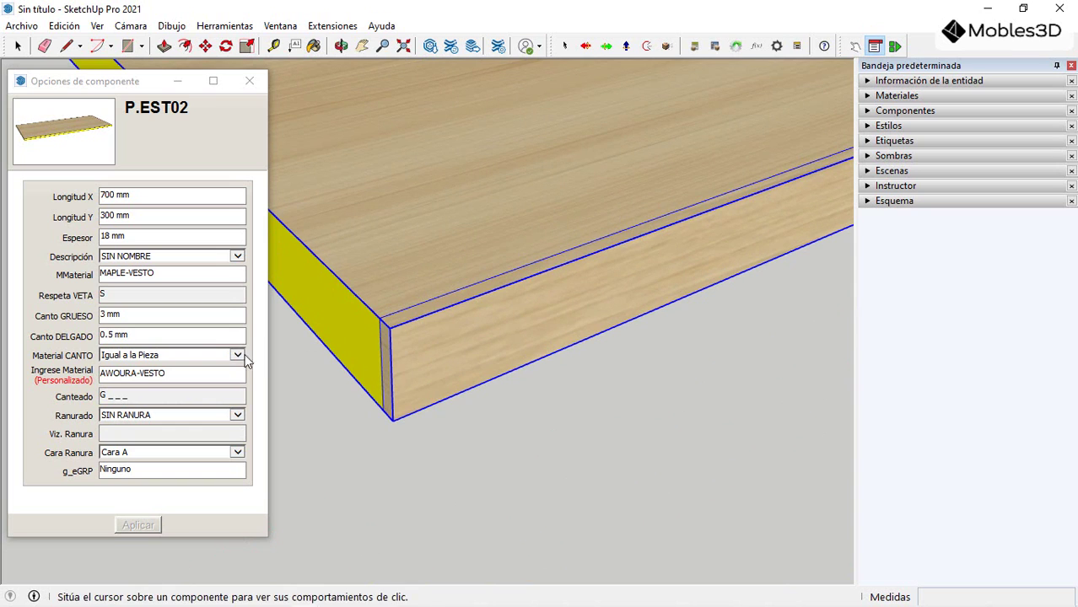
{"action": "middle_click_drag", "start_coordinate": [429, 345], "coordinate": [429, 374]}
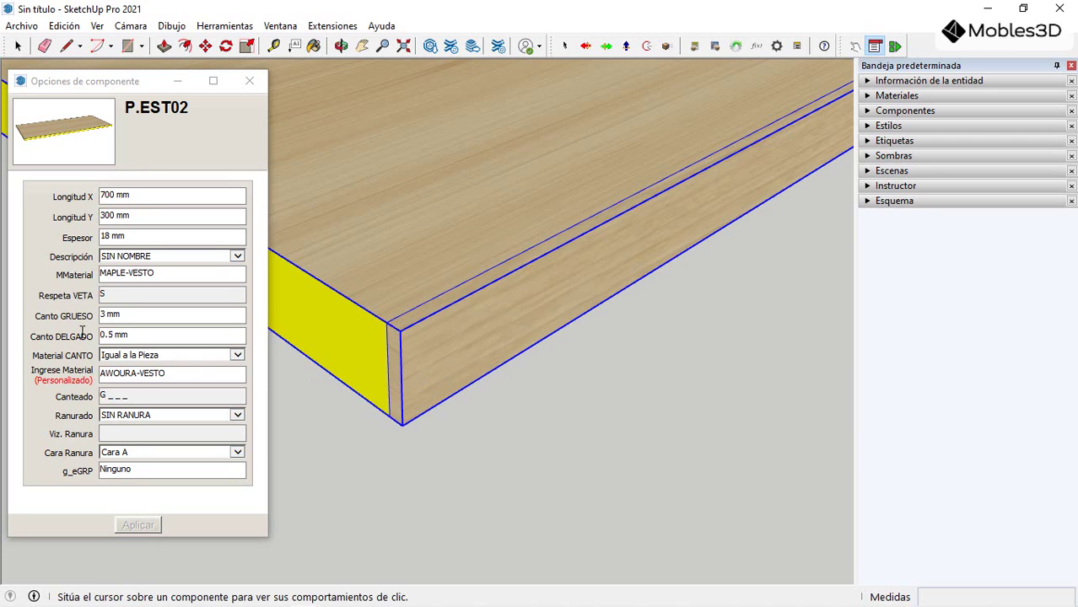
Step: Set Canto GRUESO to 2 mm and apply the change
{"action": "left_click", "coordinate": [135, 321]}
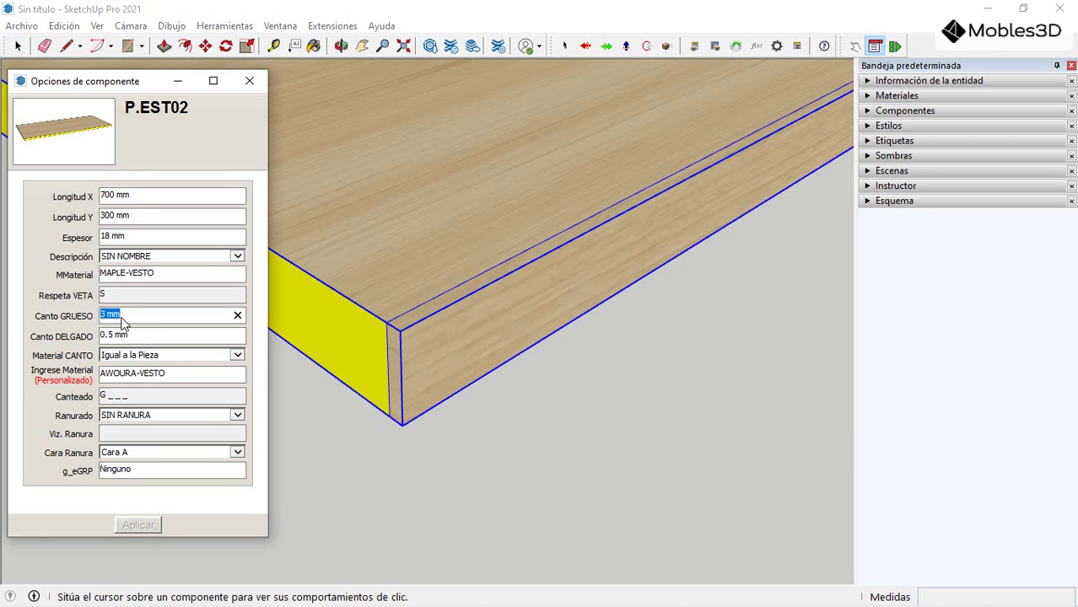
{"action": "type", "text": "2"}
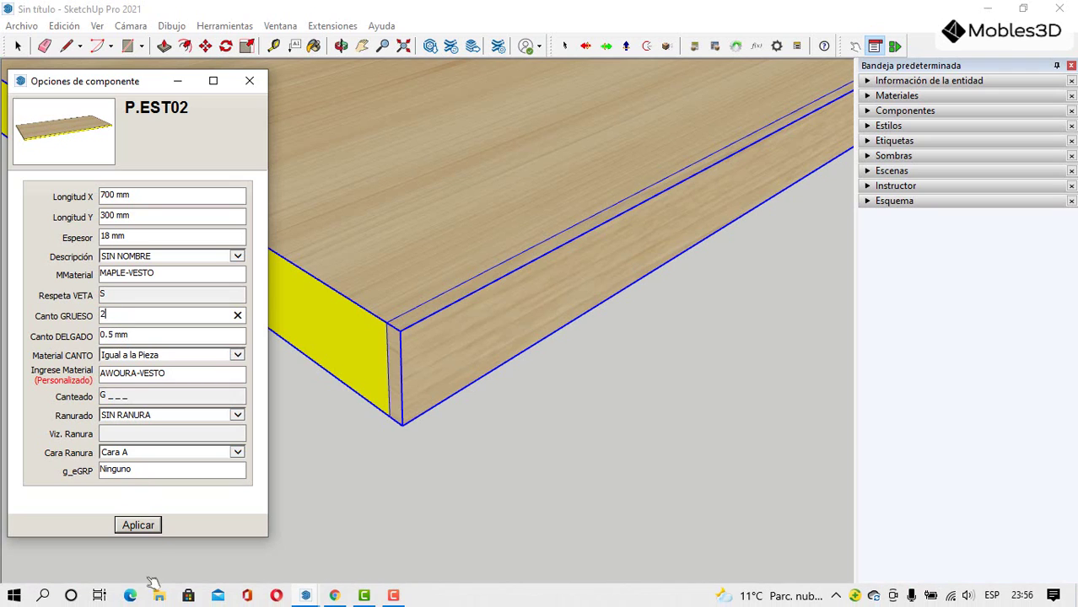
{"action": "left_click", "coordinate": [138, 526]}
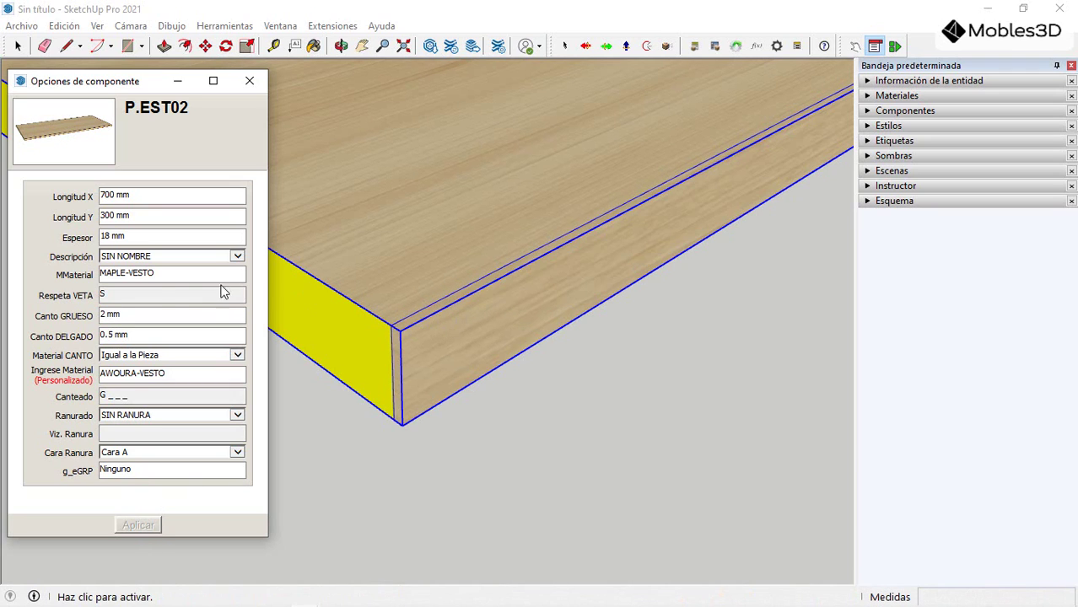
Step: Set Canto GRUESO back to 3 mm and apply it
{"action": "left_click", "coordinate": [111, 315]}
{"action": "type", "text": "3"}
{"action": "key", "text": "Return"}
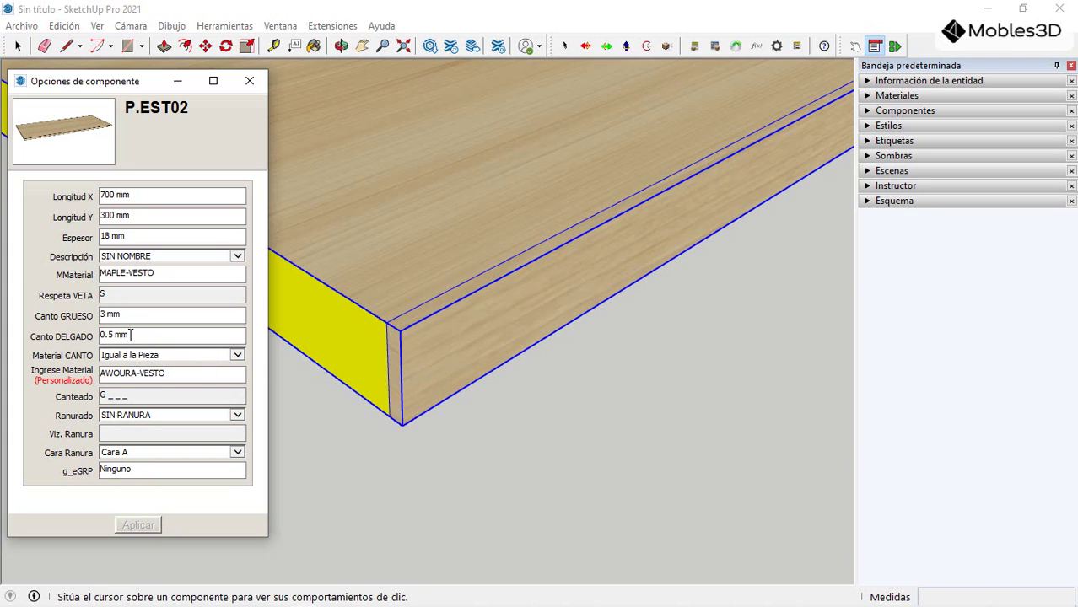
Step: Cycle the front long edge's banding through none to thin (D) by interacting with the edge
{"action": "left_click", "coordinate": [426, 363]}
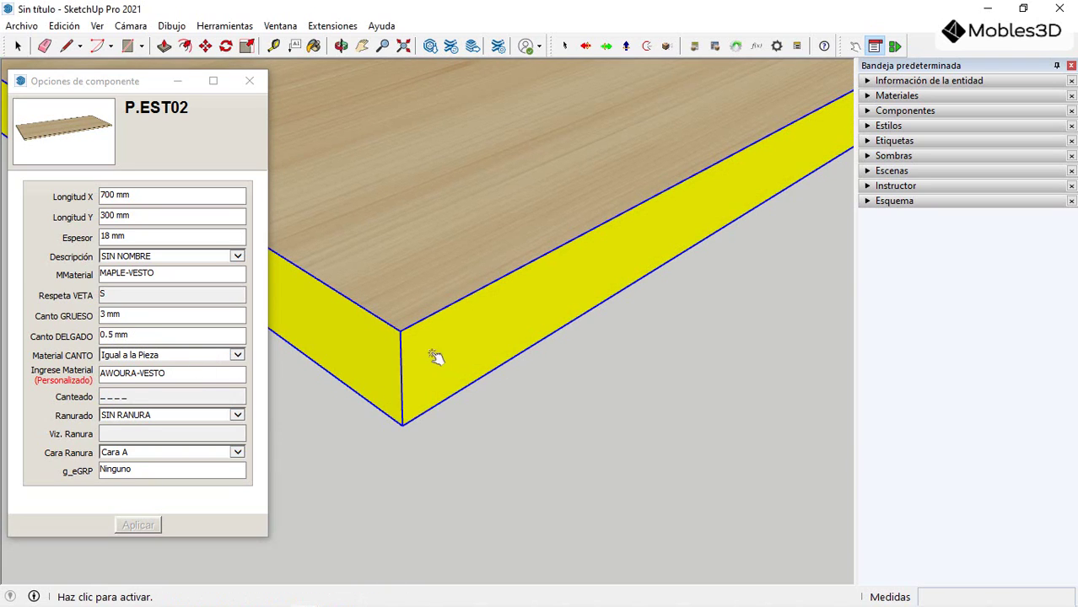
{"action": "left_click", "coordinate": [435, 358]}
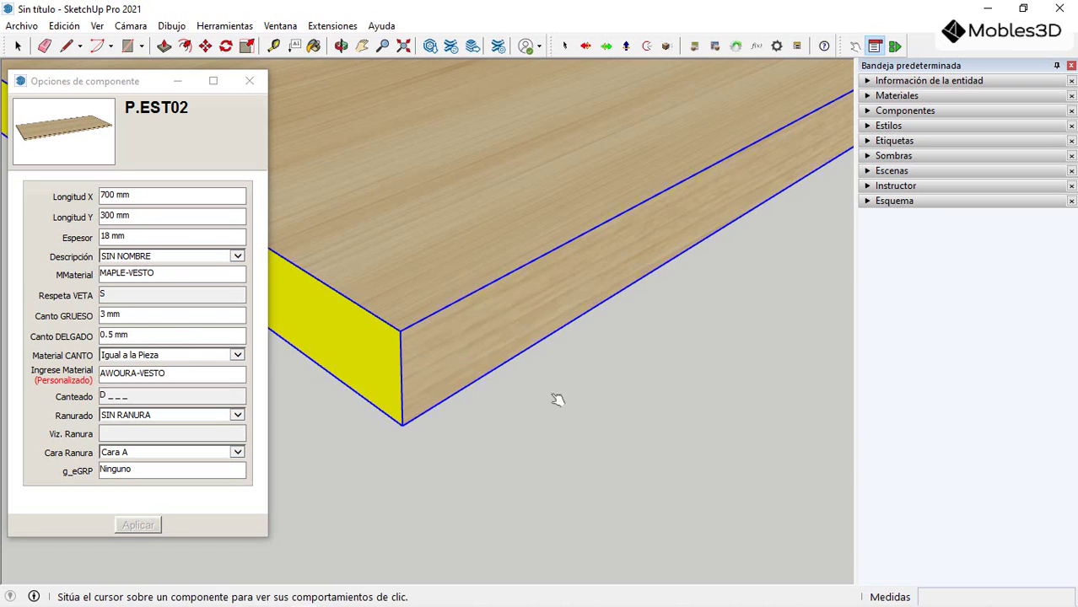
Step: Cycle the opposite long edge's banding through thick (G) and none to thin (D) by interacting with that edge
{"action": "scroll", "coordinate": [571, 408], "scroll_direction": "down", "scroll_amount": 6}
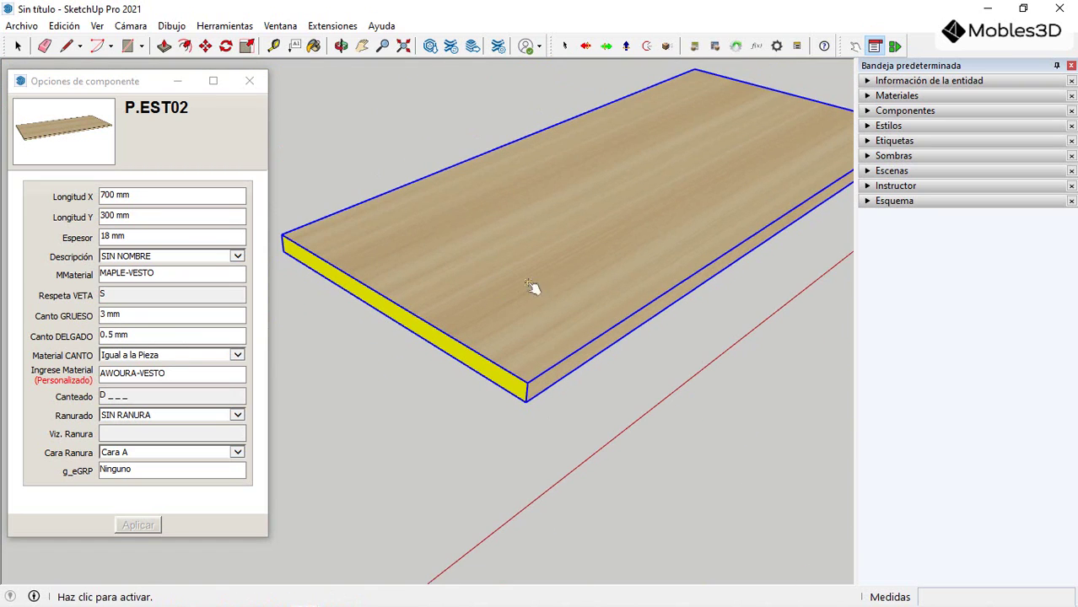
{"action": "scroll", "coordinate": [413, 323], "scroll_direction": "down", "scroll_amount": 2}
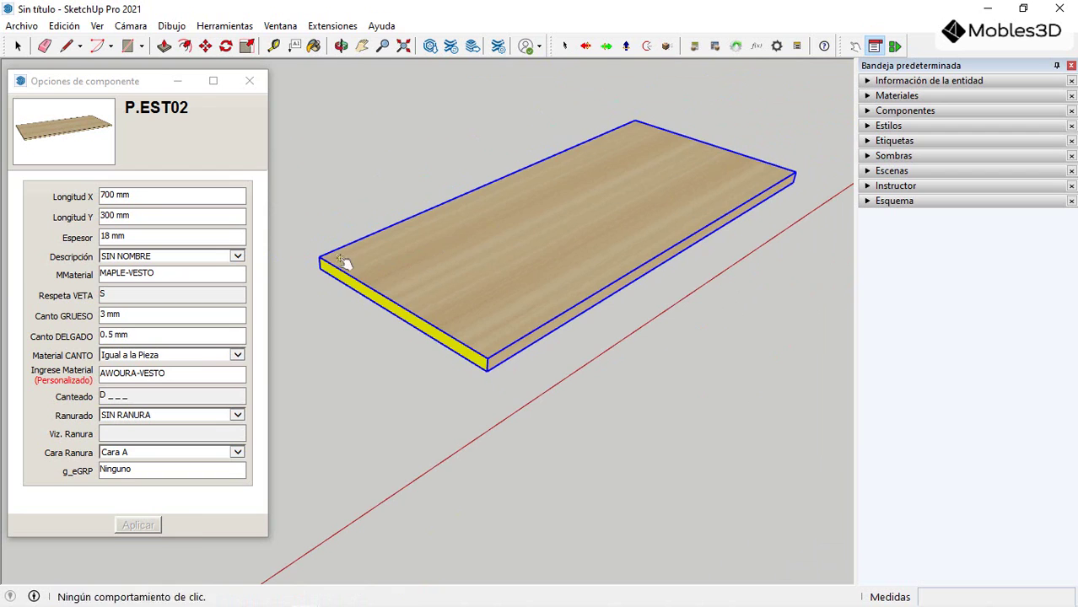
{"action": "middle_click_drag", "start_coordinate": [349, 258], "coordinate": [635, 262]}
{"action": "scroll", "coordinate": [472, 363], "scroll_direction": "up", "scroll_amount": 5}
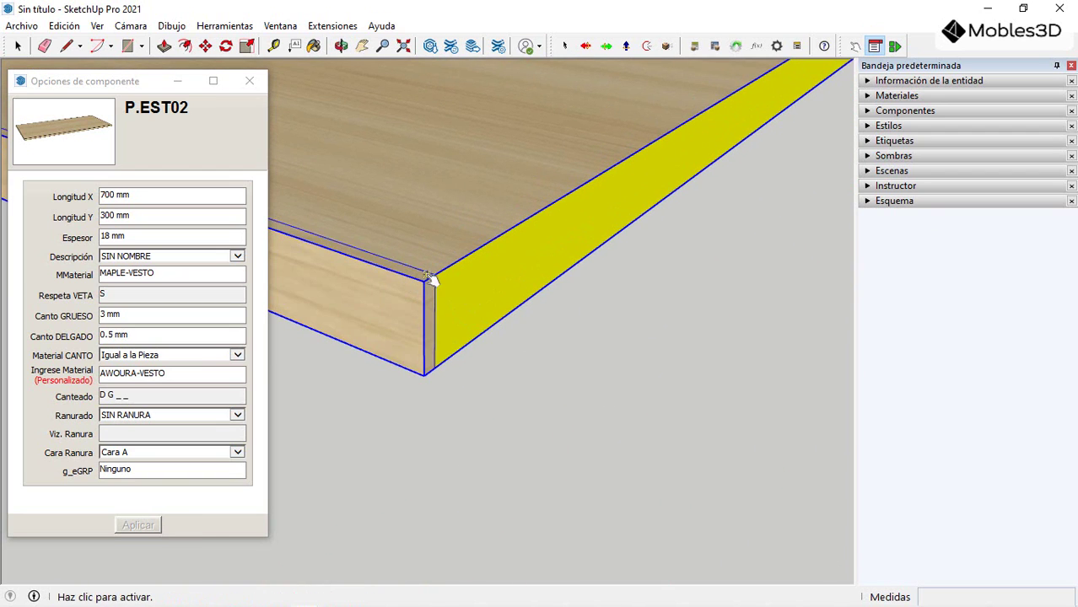
{"action": "left_click", "coordinate": [406, 318]}
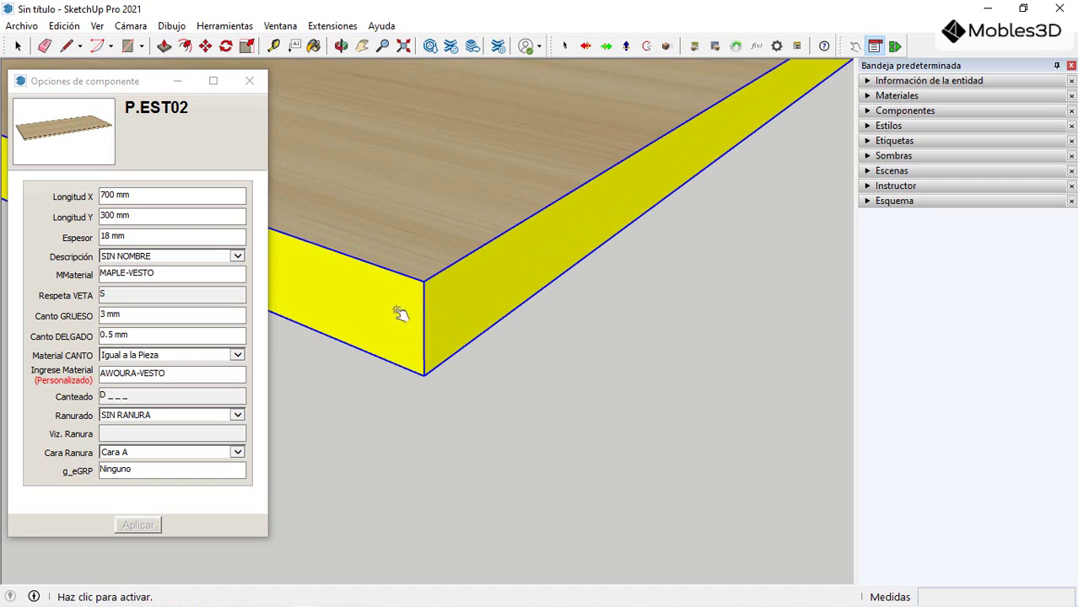
{"action": "left_click", "coordinate": [400, 314]}
{"action": "scroll", "coordinate": [428, 288], "scroll_direction": "up", "scroll_amount": 3}
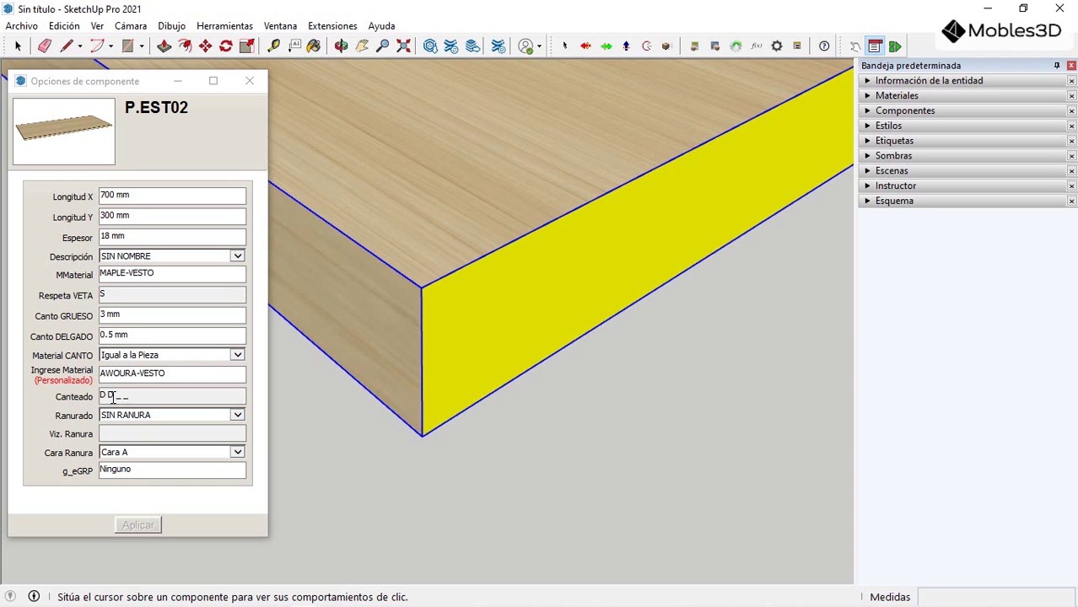
Step: Switch Respeta VETA to N by interacting with the board's top face, and check how the Canteado codes respond
{"action": "scroll", "coordinate": [395, 400], "scroll_direction": "down", "scroll_amount": 8}
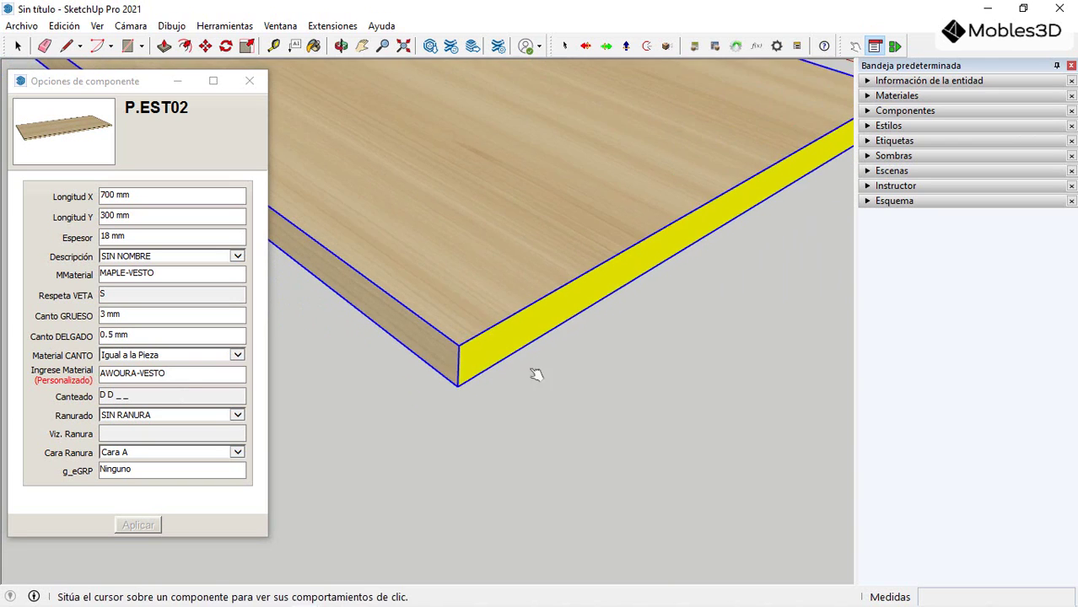
{"action": "middle_click_drag", "start_coordinate": [606, 344], "coordinate": [149, 313]}
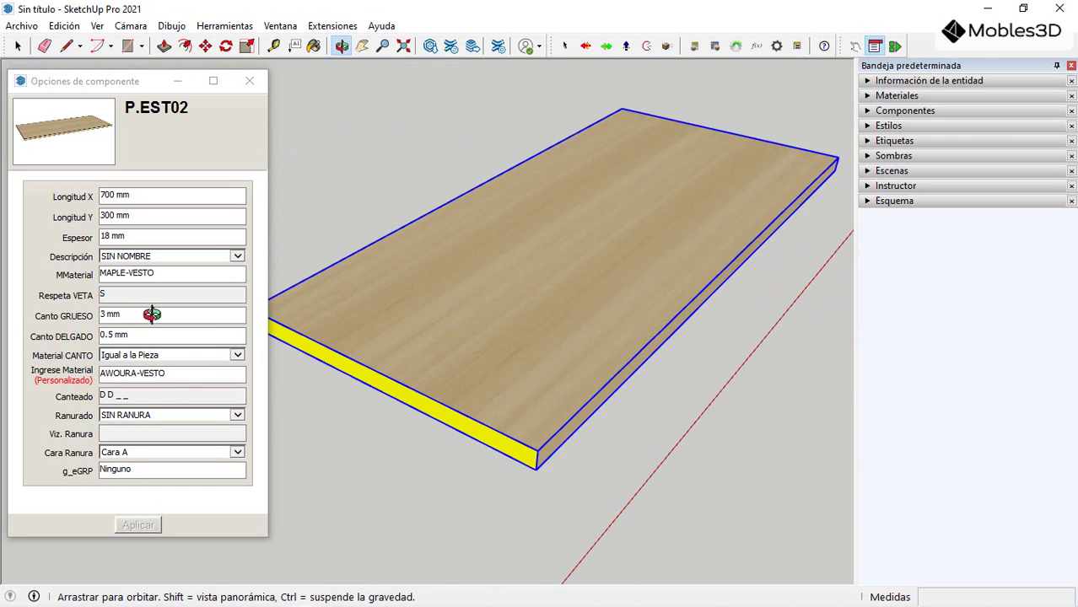
{"action": "middle_click_drag", "start_coordinate": [498, 336], "coordinate": [506, 357]}
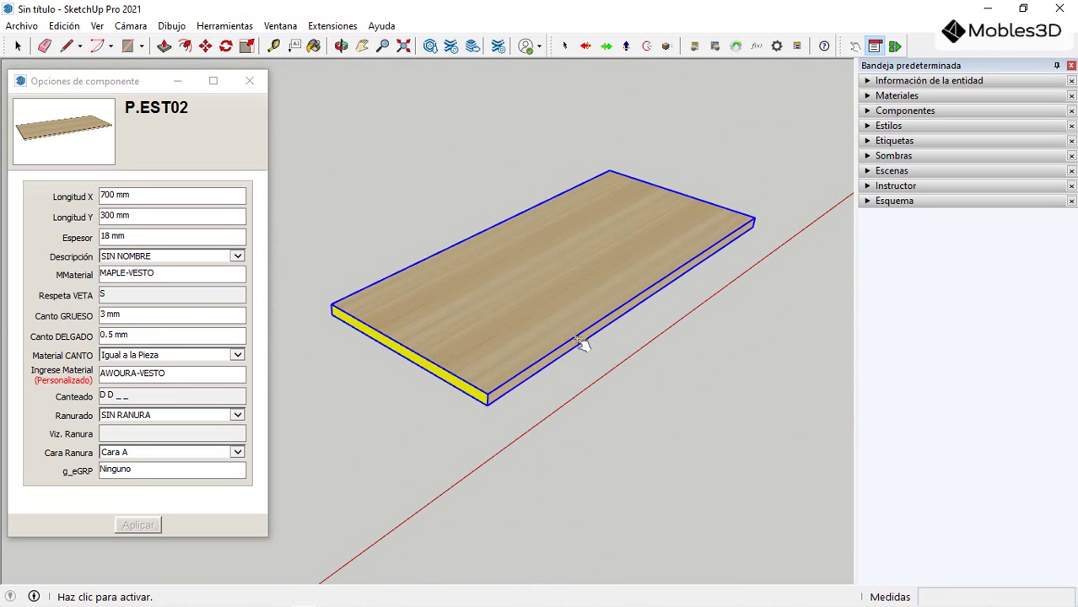
{"action": "scroll", "coordinate": [547, 396], "scroll_direction": "up", "scroll_amount": 3}
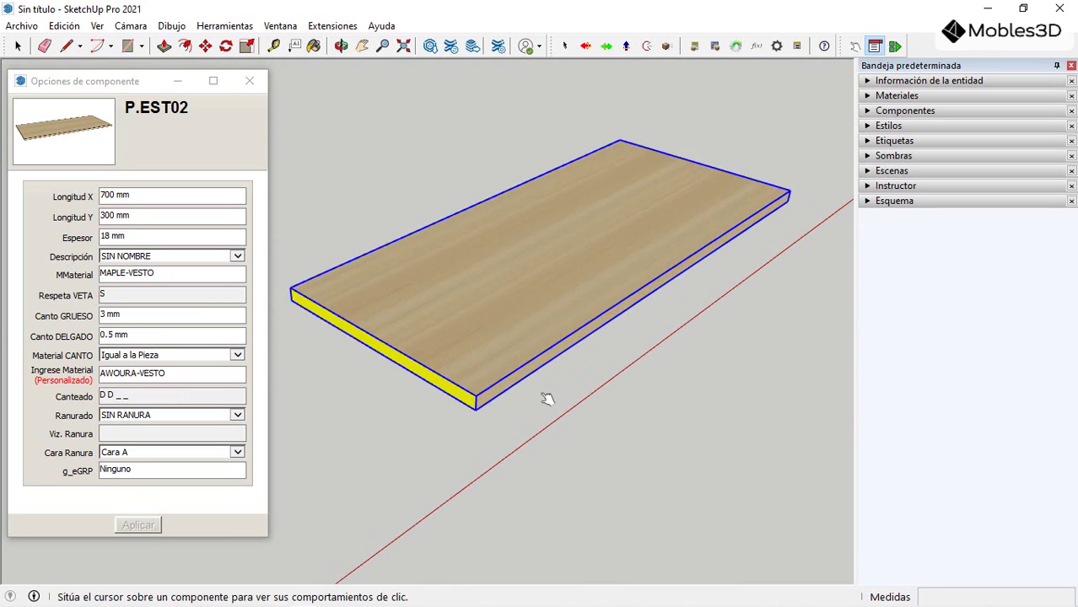
{"action": "scroll", "coordinate": [568, 308], "scroll_direction": "down", "scroll_amount": 2}
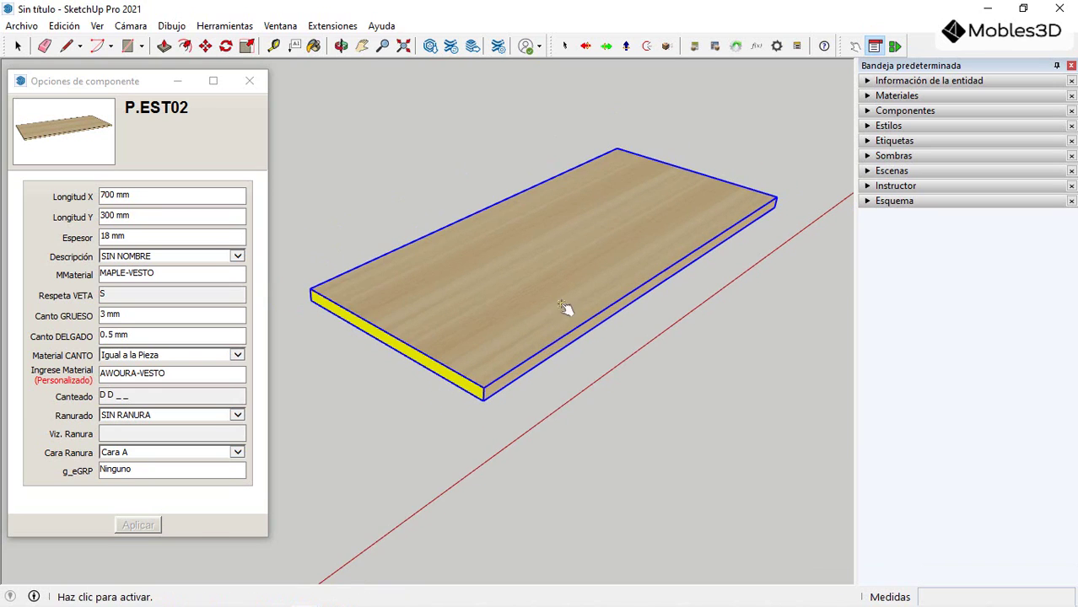
{"action": "middle_click_drag", "start_coordinate": [566, 314], "coordinate": [541, 355]}
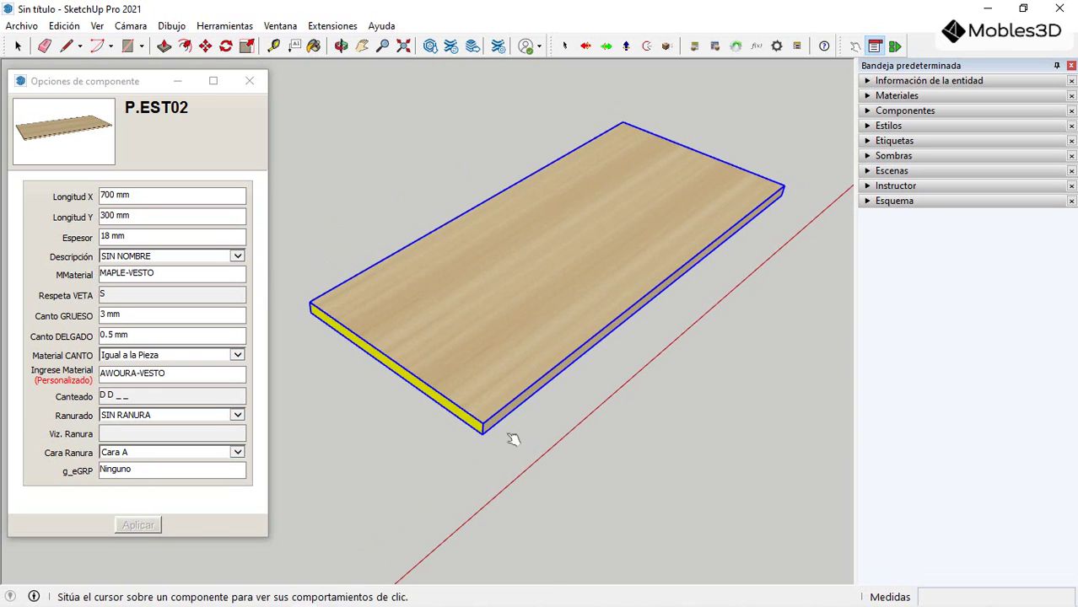
{"action": "left_click", "coordinate": [549, 354]}
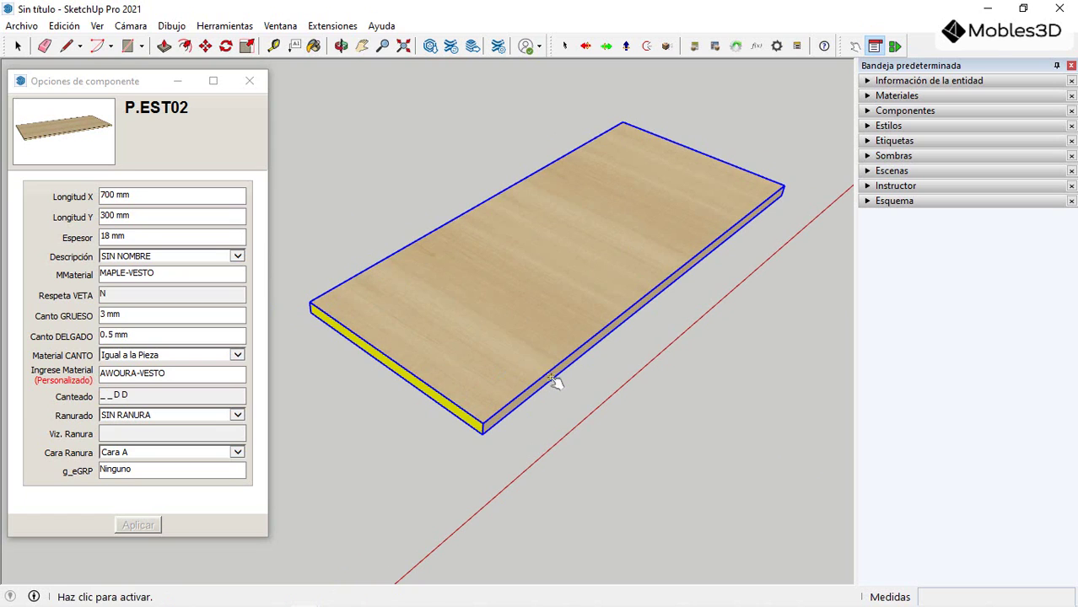
{"action": "scroll", "coordinate": [515, 393], "scroll_direction": "up", "scroll_amount": 3}
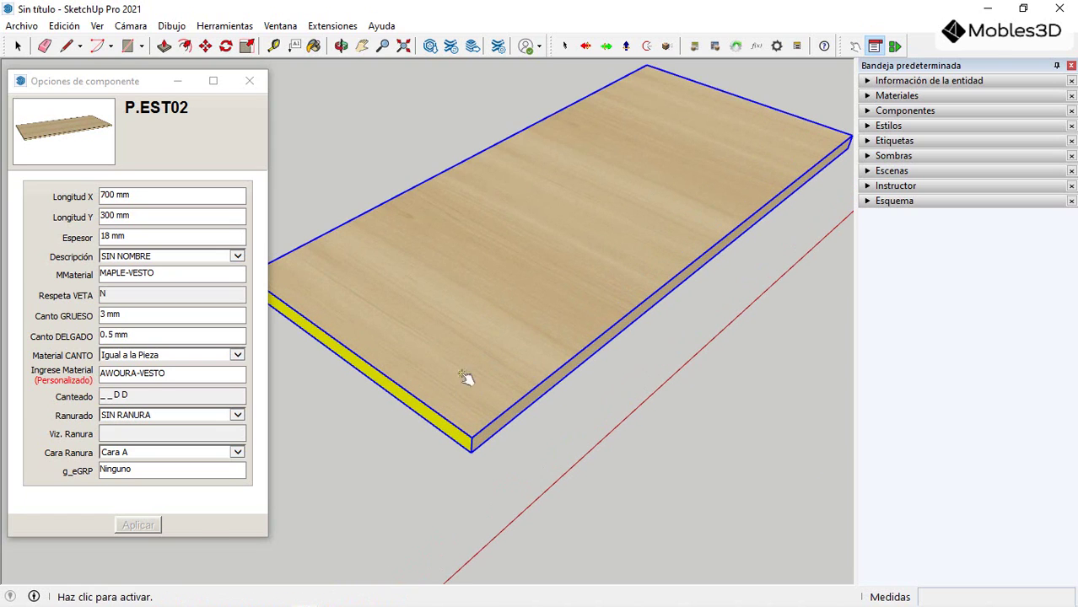
{"action": "scroll", "coordinate": [488, 342], "scroll_direction": "down", "scroll_amount": 2}
{"action": "scroll", "coordinate": [411, 378], "scroll_direction": "up", "scroll_amount": 4}
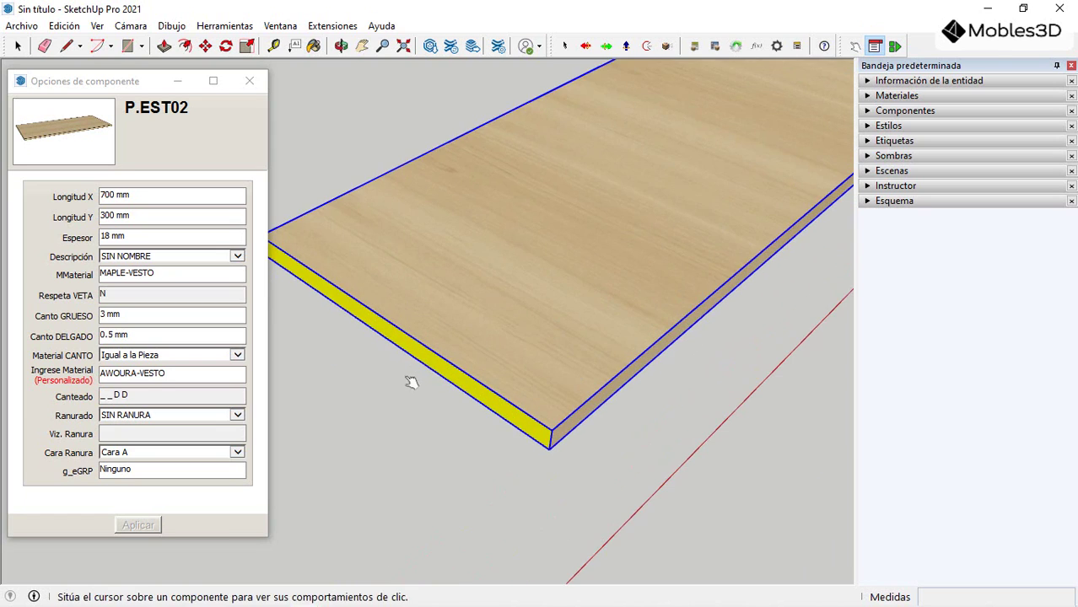
{"action": "scroll", "coordinate": [433, 443], "scroll_direction": "down", "scroll_amount": 2}
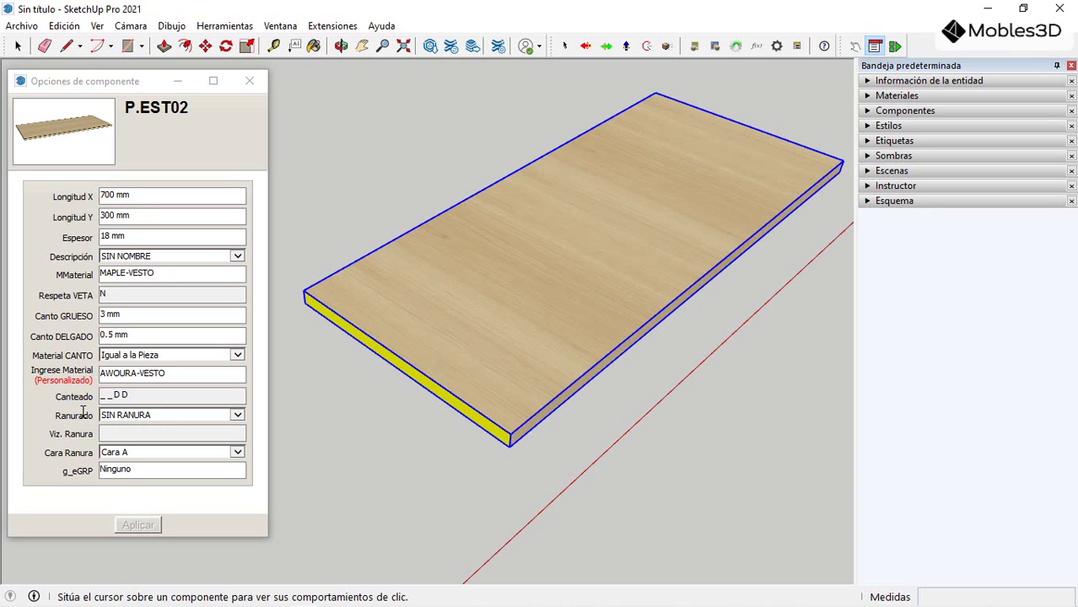
{"action": "left_click_drag", "start_coordinate": [136, 394], "coordinate": [109, 397]}
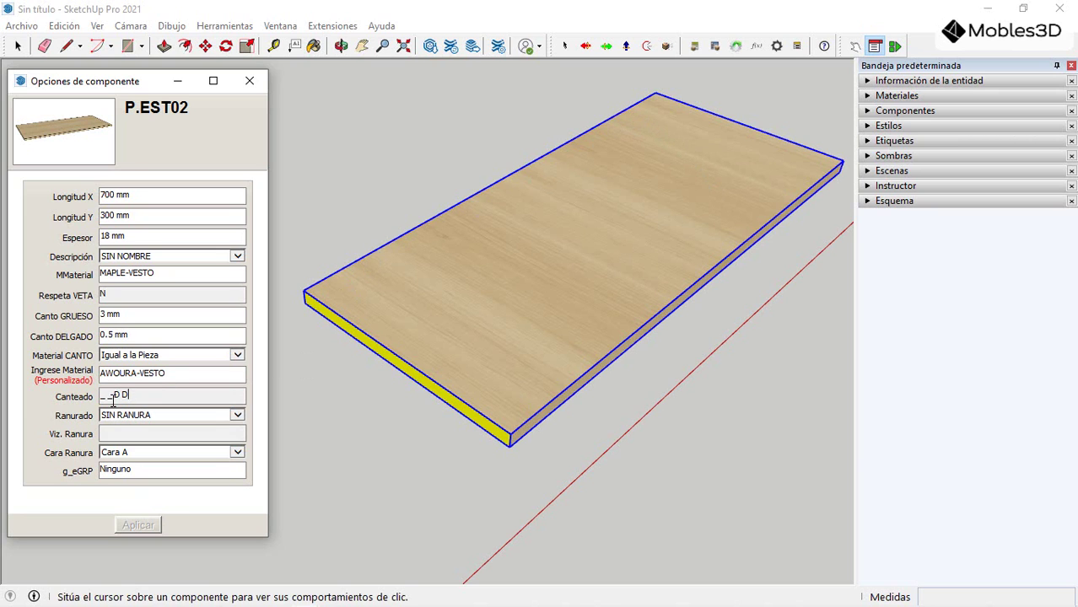
Step: Switch Respeta VETA back to S by interacting with the board's top face
{"action": "scroll", "coordinate": [519, 442], "scroll_direction": "up", "scroll_amount": 4}
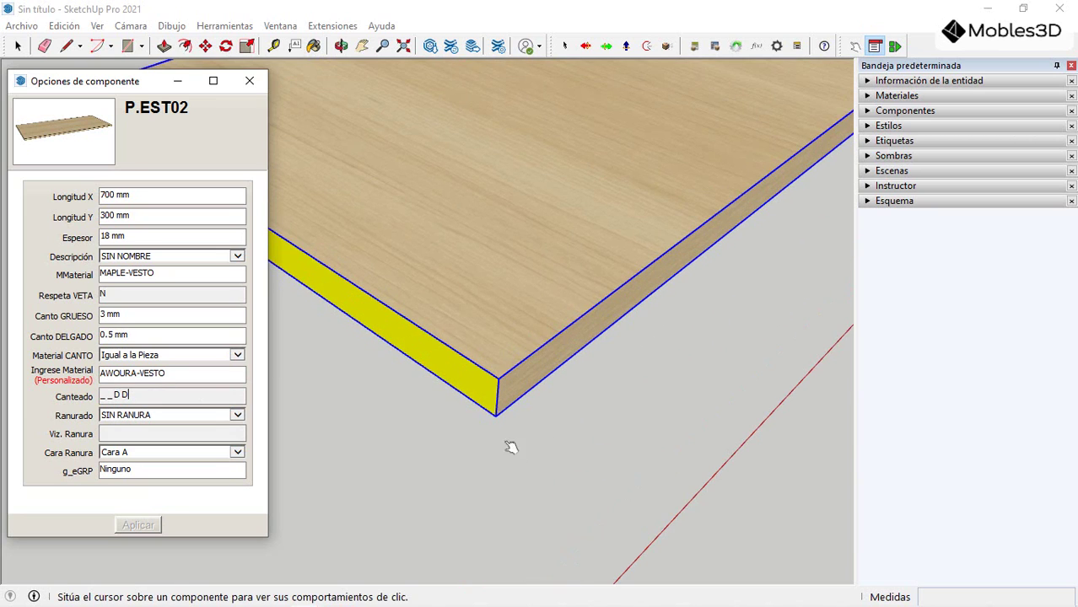
{"action": "scroll", "coordinate": [469, 414], "scroll_direction": "down", "scroll_amount": 5}
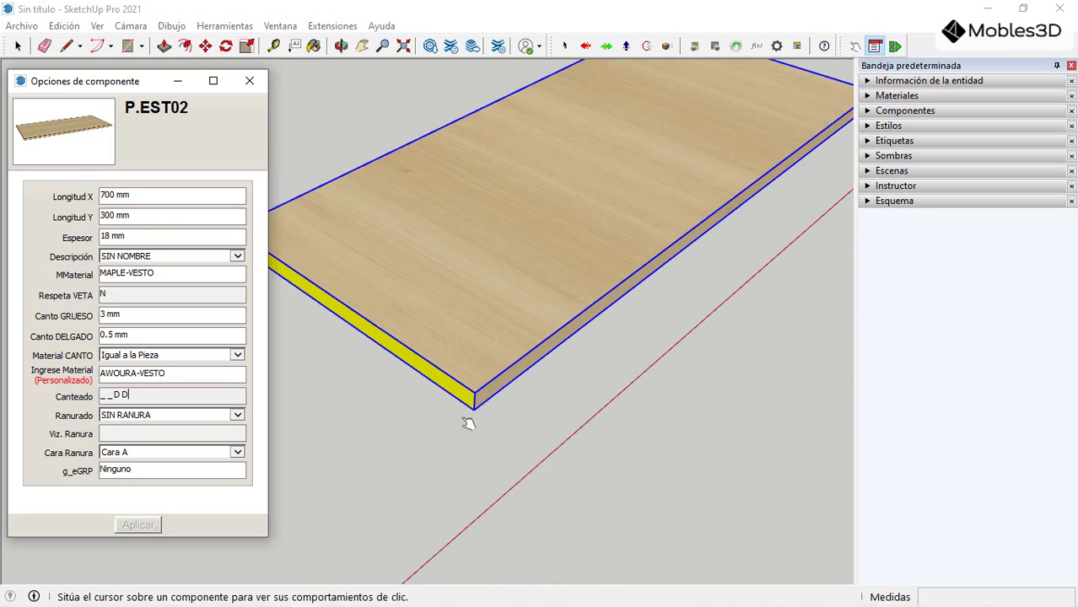
{"action": "left_click", "coordinate": [536, 277]}
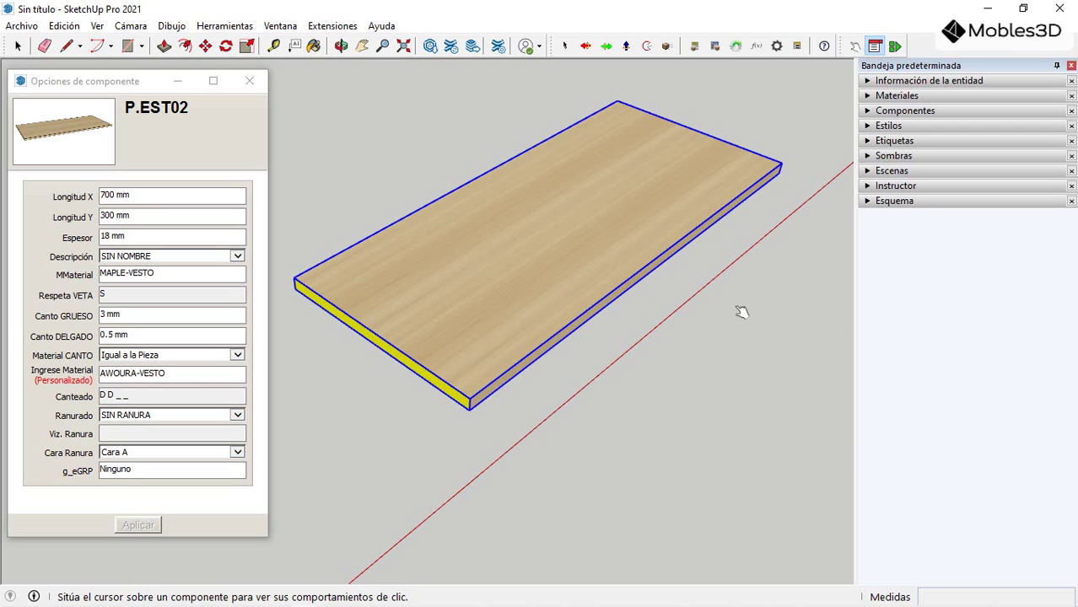
{"action": "scroll", "coordinate": [741, 312], "scroll_direction": "down", "scroll_amount": 1}
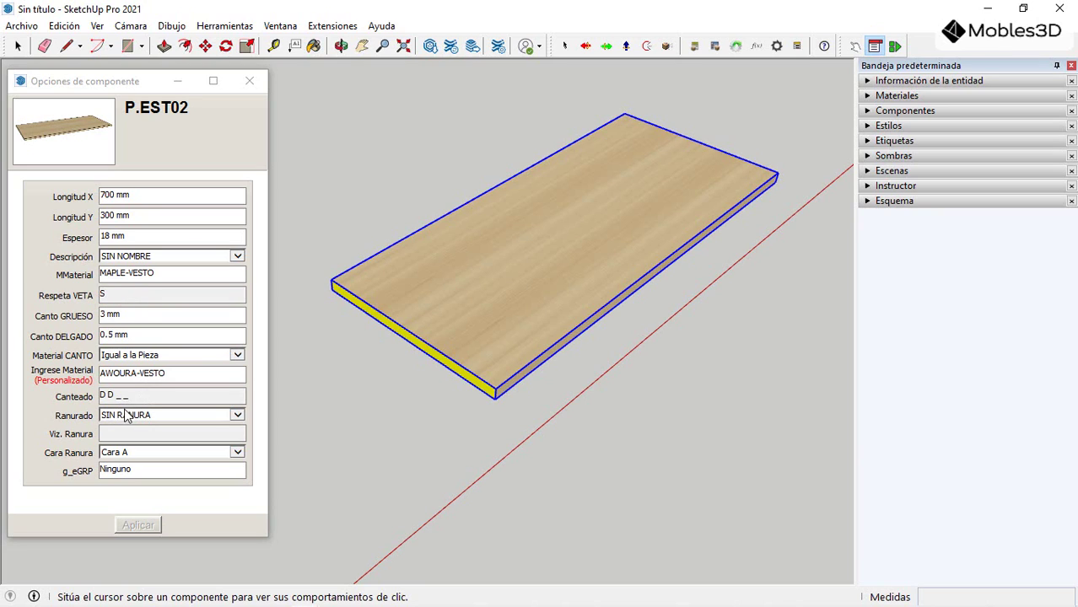
{"action": "middle_click_drag", "start_coordinate": [722, 257], "coordinate": [655, 278]}
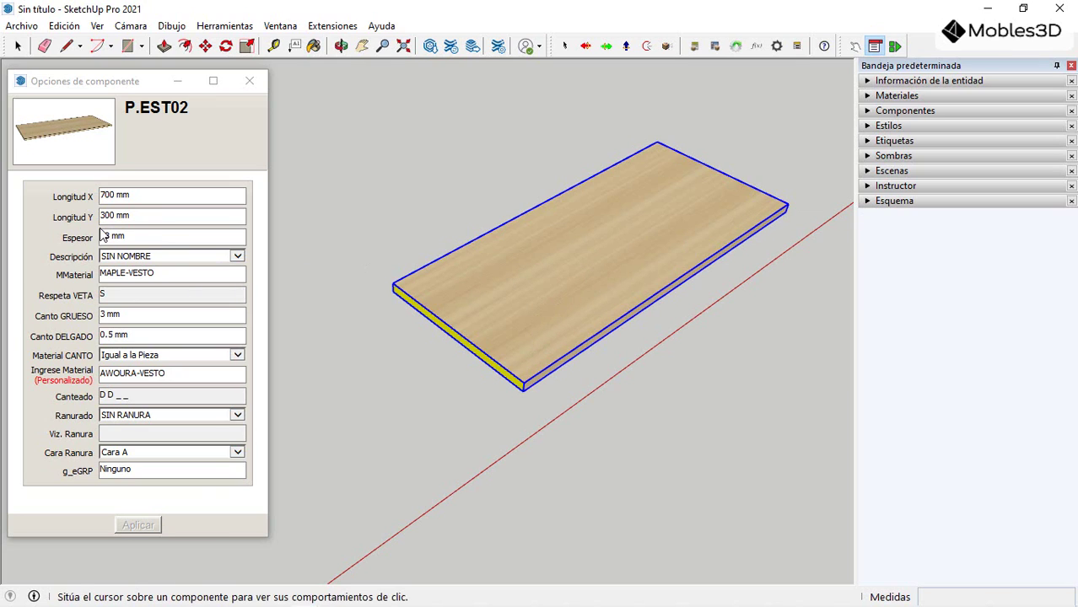
Step: Set Longitud Y to 800 mm and Longitud X to 400 mm, apply them, and check the Canteado codes
{"action": "left_click", "coordinate": [135, 216]}
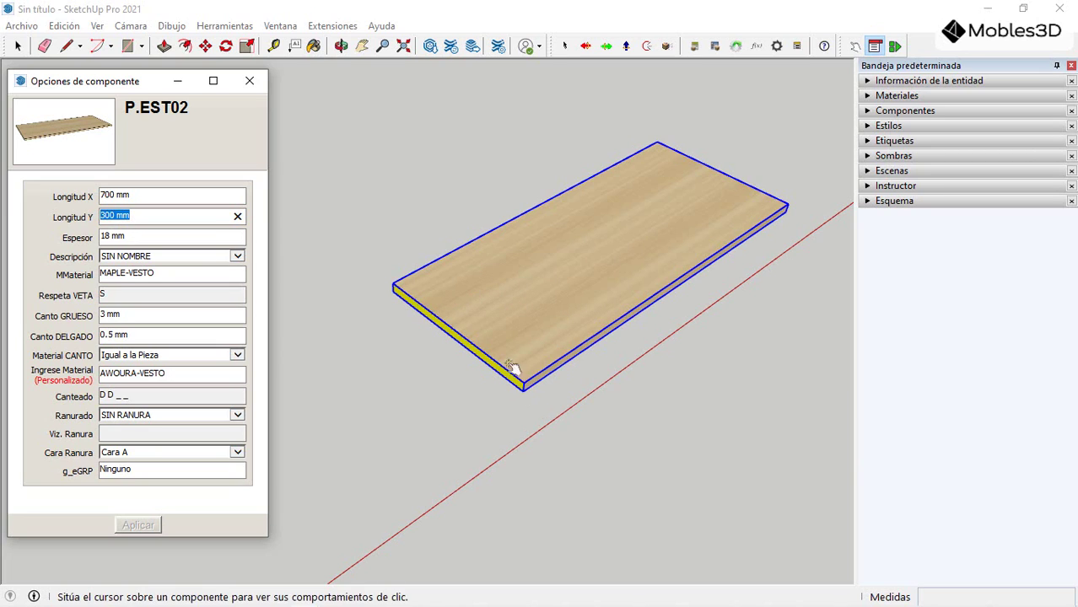
{"action": "type", "text": "8"}
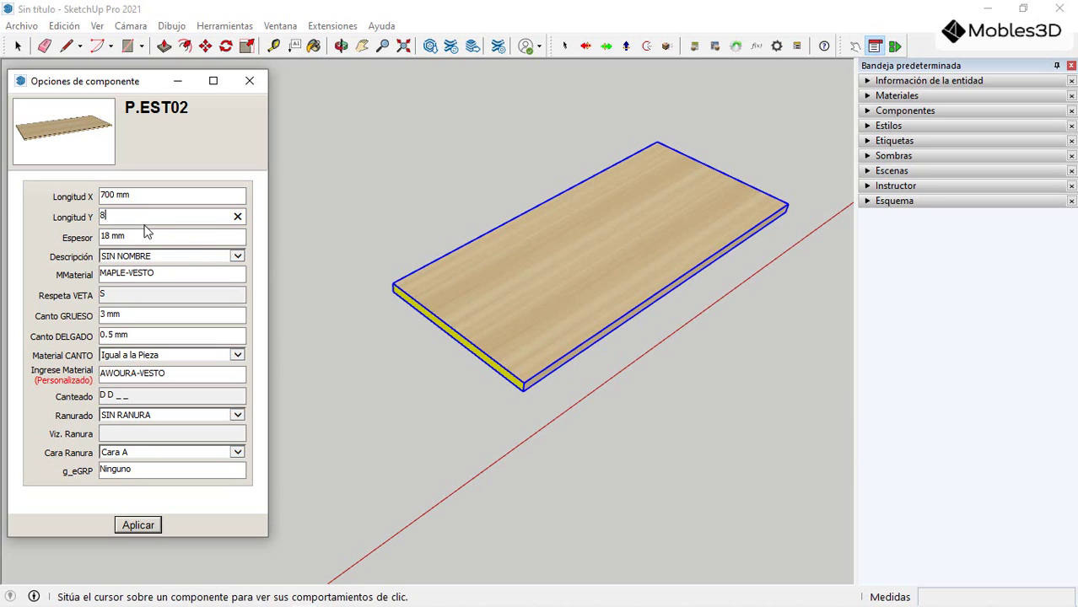
{"action": "type", "text": "00"}
{"action": "left_click", "coordinate": [153, 195]}
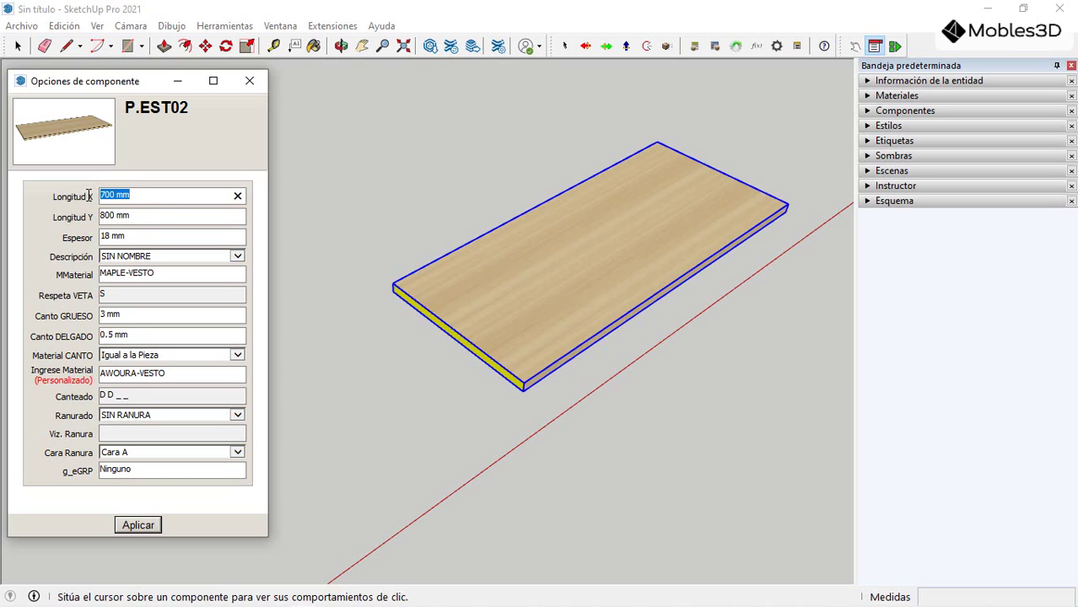
{"action": "type", "text": "400"}
{"action": "left_click", "coordinate": [135, 526]}
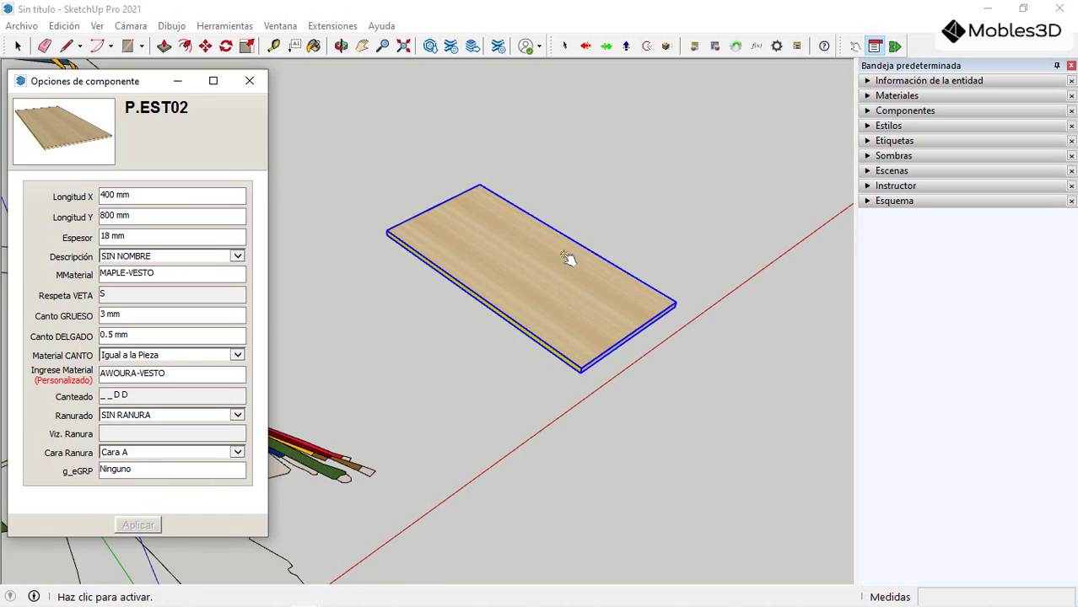
{"action": "scroll", "coordinate": [572, 254], "scroll_direction": "up", "scroll_amount": 3}
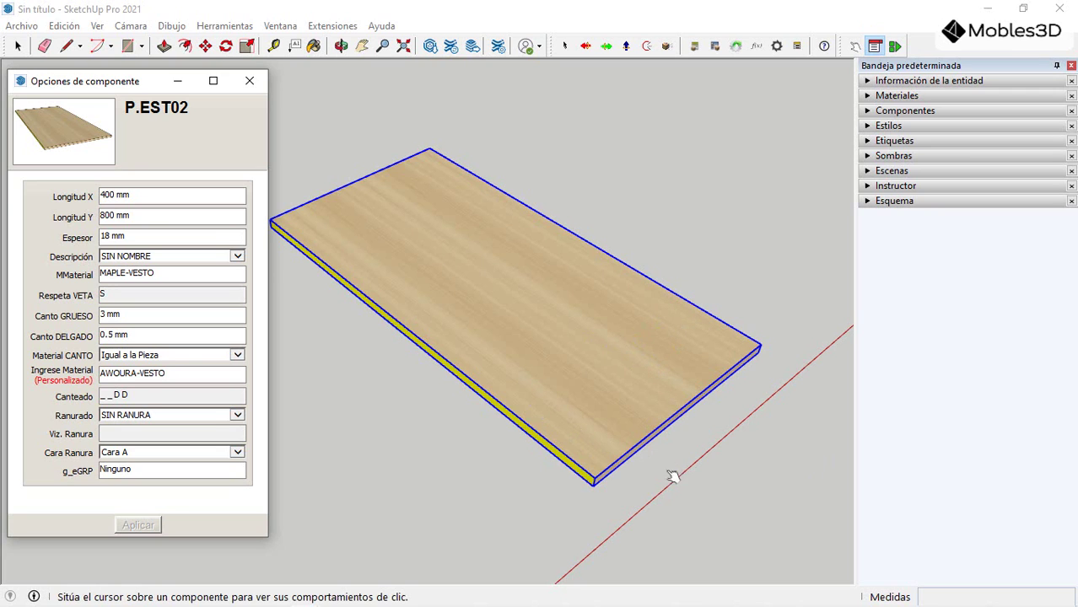
{"action": "scroll", "coordinate": [666, 487], "scroll_direction": "up", "scroll_amount": 1}
{"action": "scroll", "coordinate": [667, 487], "scroll_direction": "up", "scroll_amount": 1}
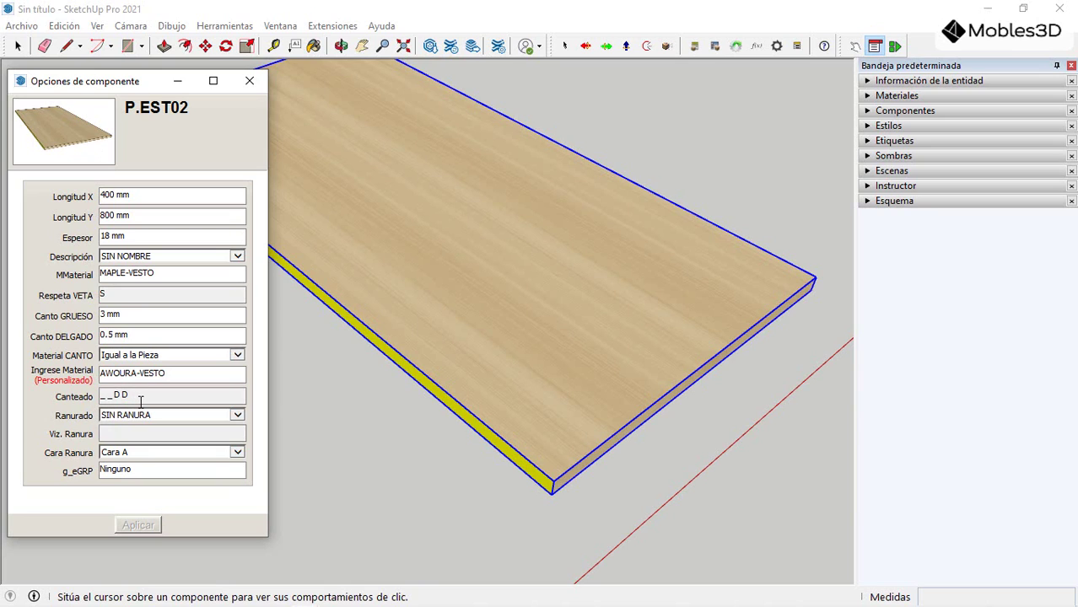
{"action": "left_click_drag", "start_coordinate": [141, 402], "coordinate": [99, 407]}
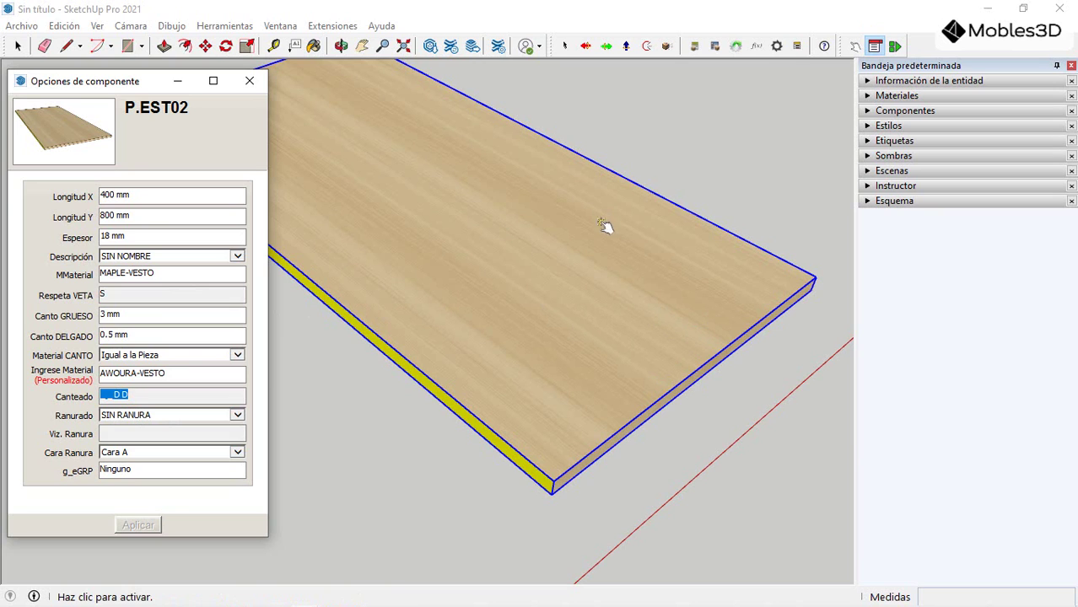
Step: Switch Respeta VETA to N on the 400 x 800 mm board by interacting with its top face
{"action": "left_click", "coordinate": [535, 280]}
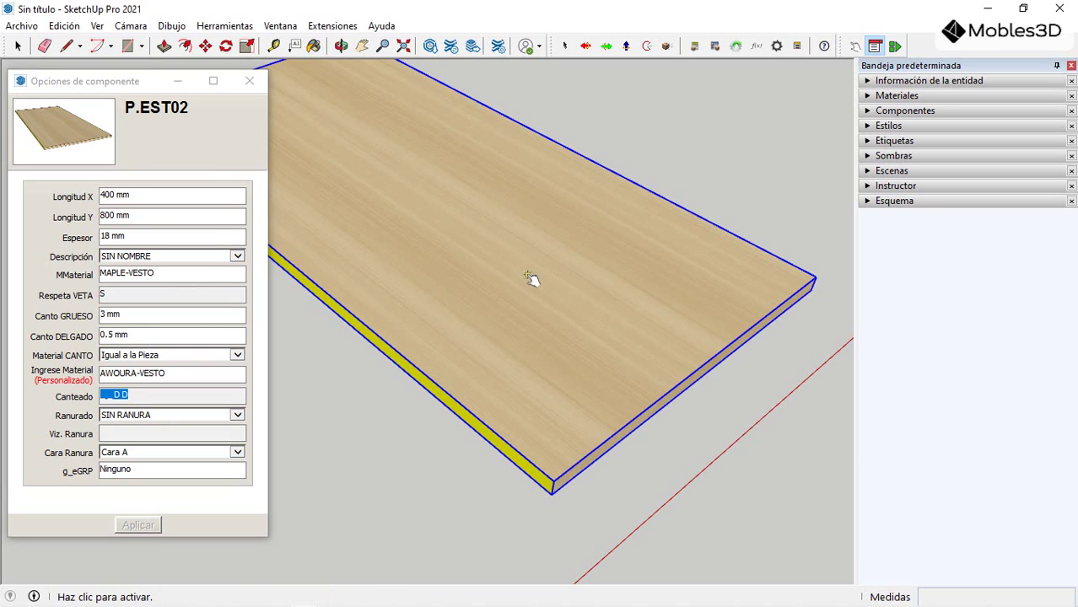
{"action": "scroll", "coordinate": [667, 338], "scroll_direction": "down", "scroll_amount": 2}
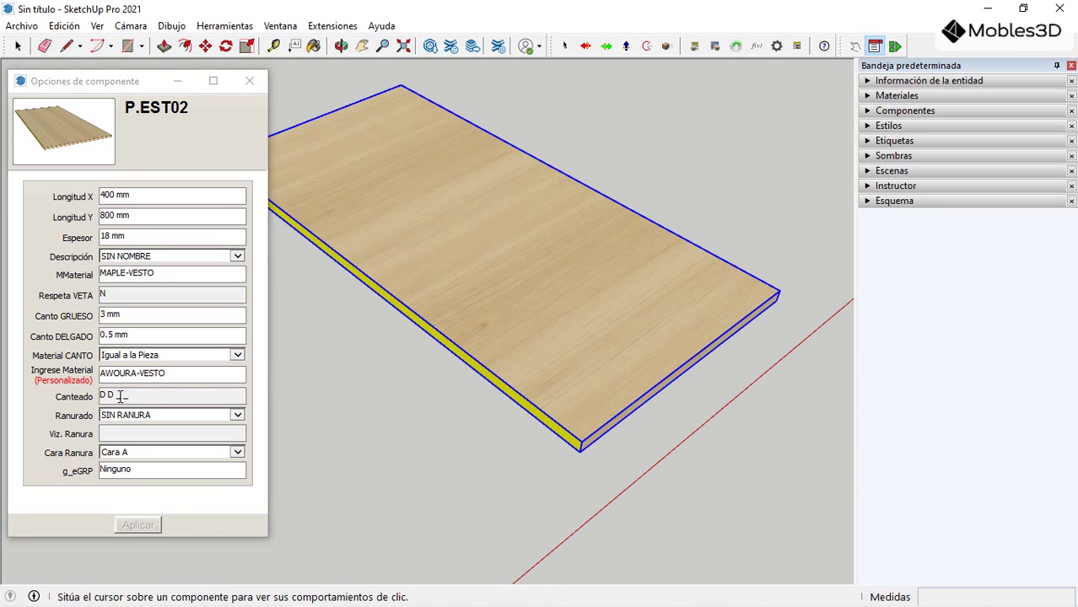
{"action": "scroll", "coordinate": [734, 378], "scroll_direction": "down", "scroll_amount": 2}
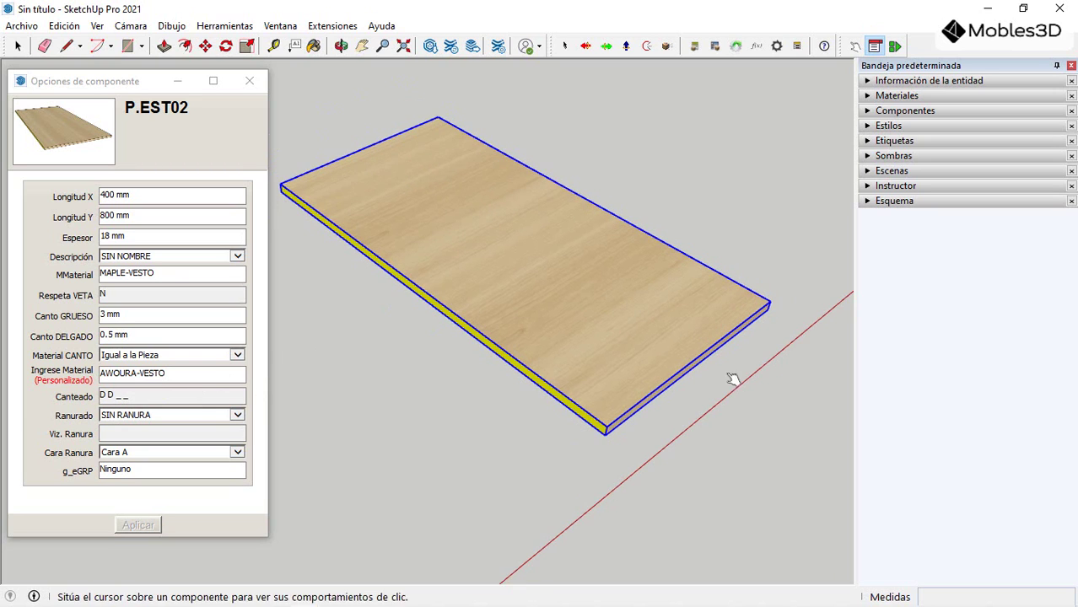
{"action": "middle_click_drag", "start_coordinate": [646, 320], "coordinate": [628, 280]}
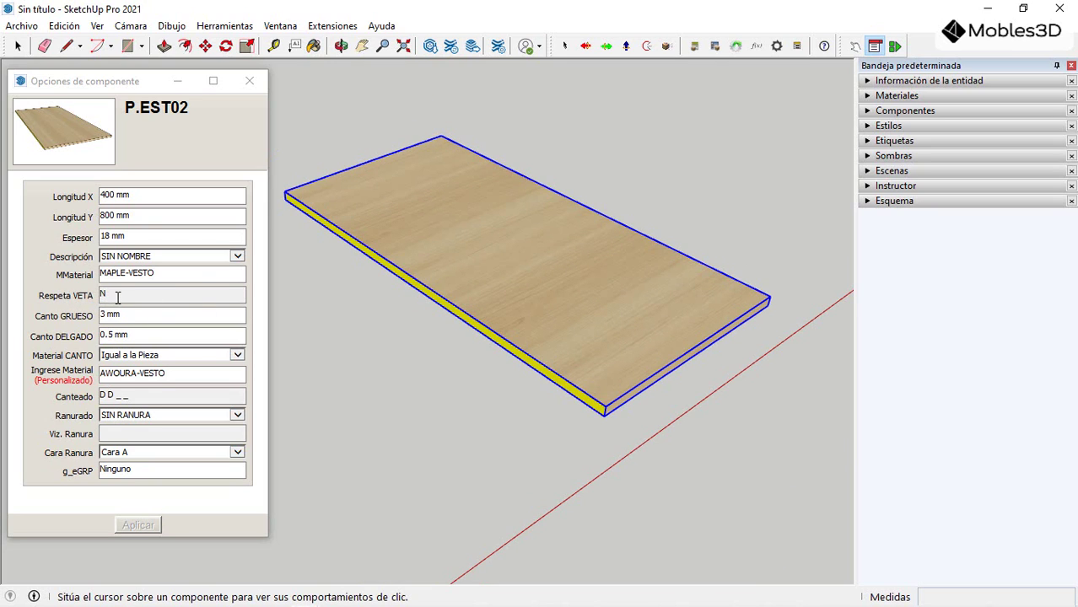
Step: Set Longitud X back to 700 mm and Longitud Y to 300 mm, and apply the dimensions
{"action": "left_click", "coordinate": [64, 201]}
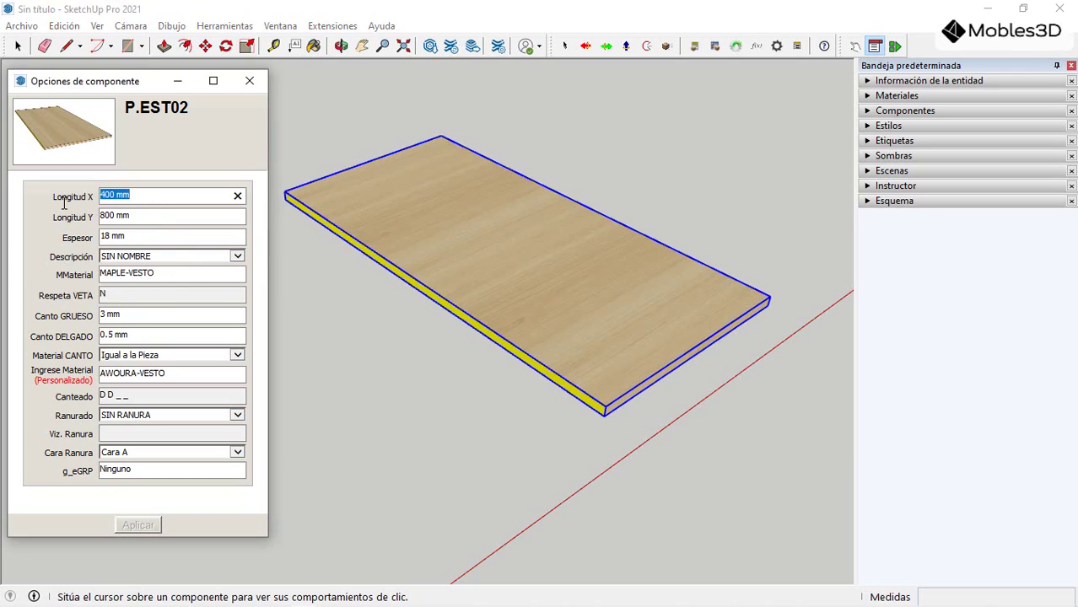
{"action": "type", "text": "700"}
{"action": "left_click", "coordinate": [110, 216]}
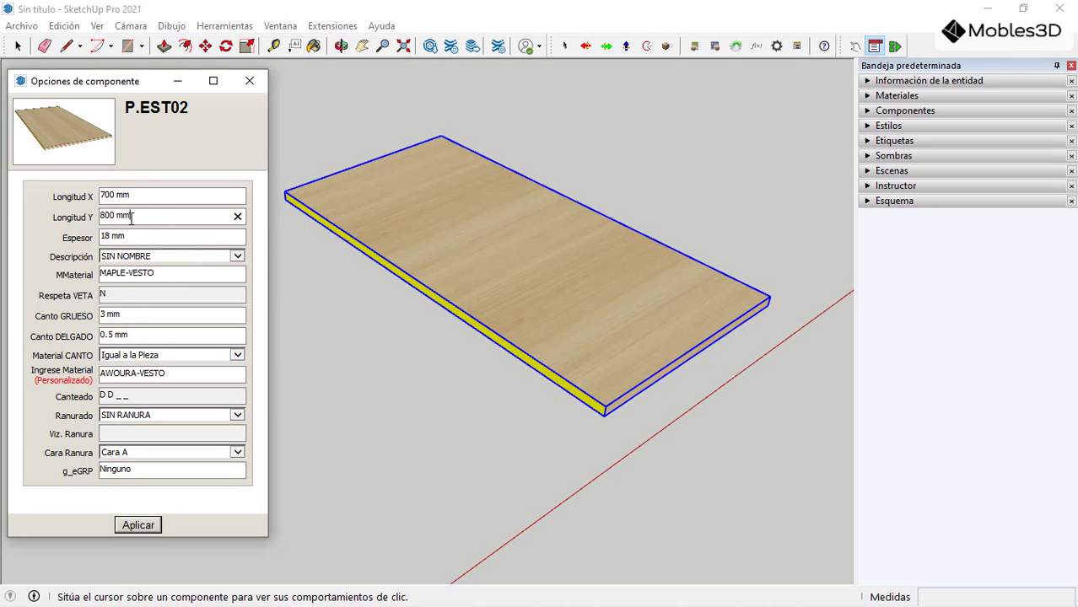
{"action": "left_click", "coordinate": [93, 217]}
{"action": "type", "text": "300"}
{"action": "left_click", "coordinate": [151, 523]}
{"action": "scroll", "coordinate": [494, 372], "scroll_direction": "down", "scroll_amount": 2}
{"action": "scroll", "coordinate": [688, 357], "scroll_direction": "up", "scroll_amount": 2}
{"action": "scroll", "coordinate": [687, 358], "scroll_direction": "up", "scroll_amount": 1}
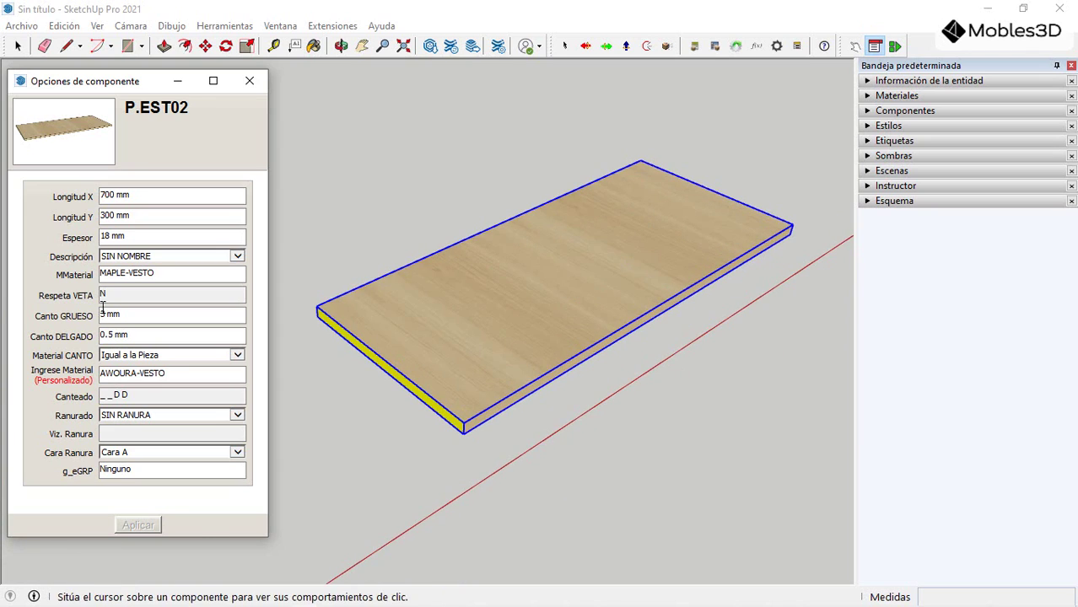
Step: Switch Respeta VETA to S on the 700 x 300 mm board by interacting with its top face
{"action": "left_click", "coordinate": [520, 338]}
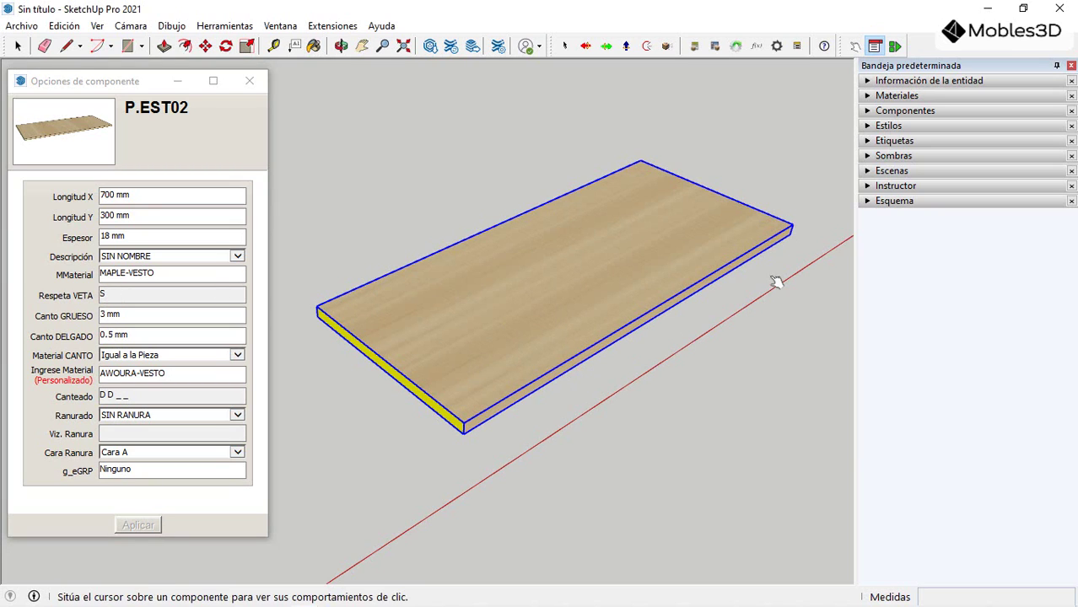
{"action": "scroll", "coordinate": [773, 181], "scroll_direction": "down", "scroll_amount": 1}
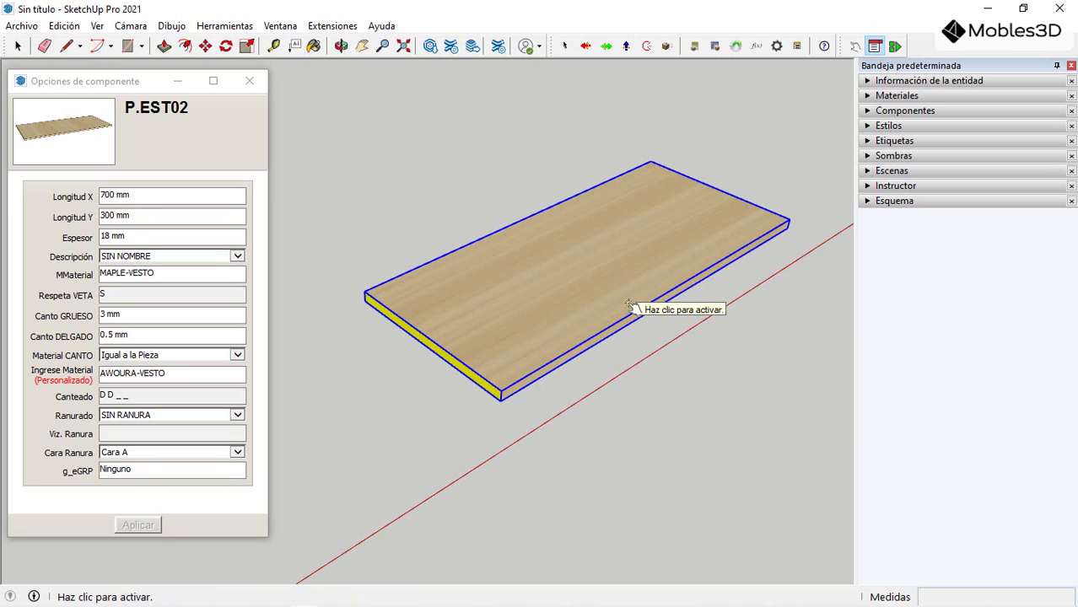
{"action": "scroll", "coordinate": [554, 338], "scroll_direction": "up", "scroll_amount": 2}
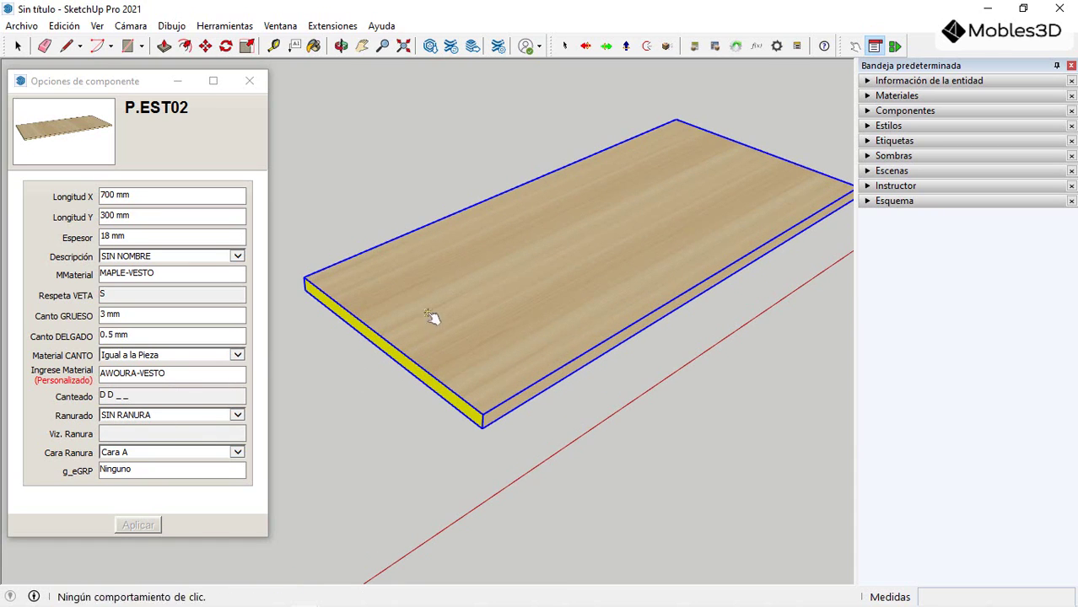
{"action": "scroll", "coordinate": [435, 314], "scroll_direction": "down", "scroll_amount": 1}
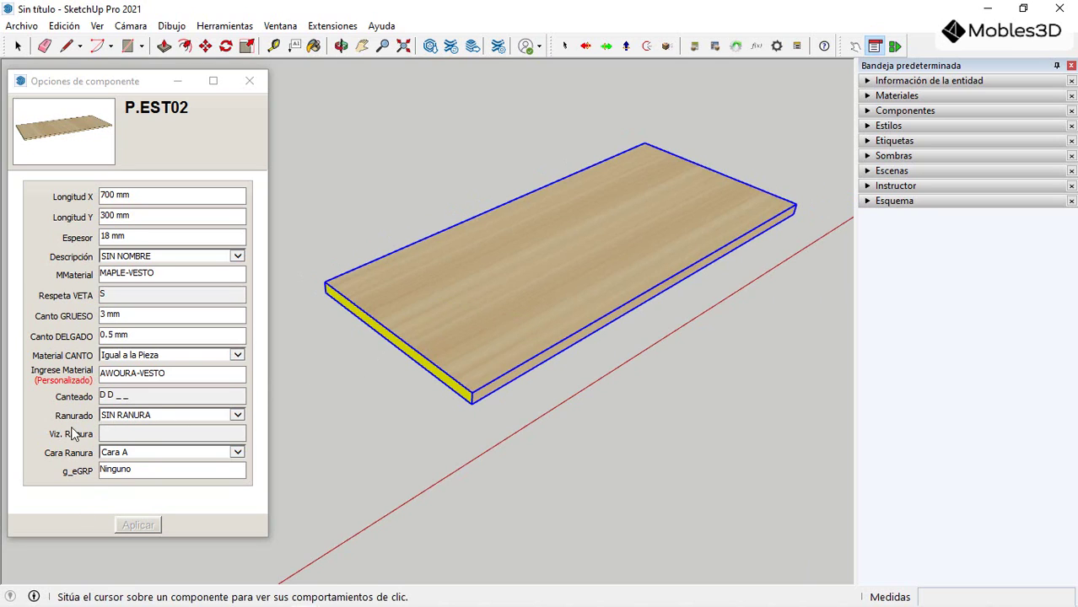
Step: Set Ranurado to LARGO 2 and apply it to the board
{"action": "left_click", "coordinate": [237, 416]}
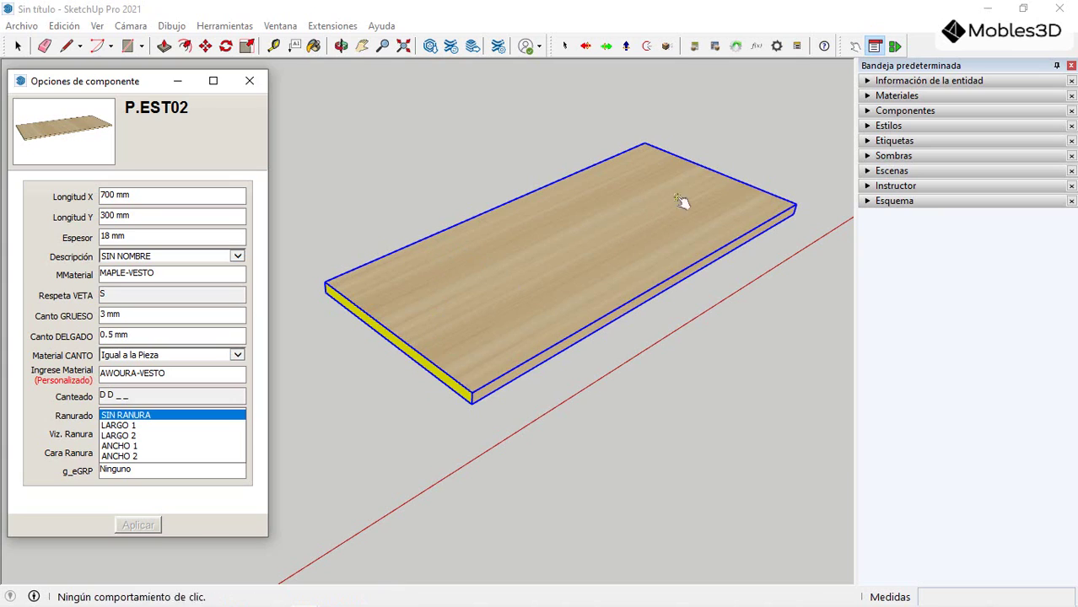
{"action": "left_click", "coordinate": [136, 436]}
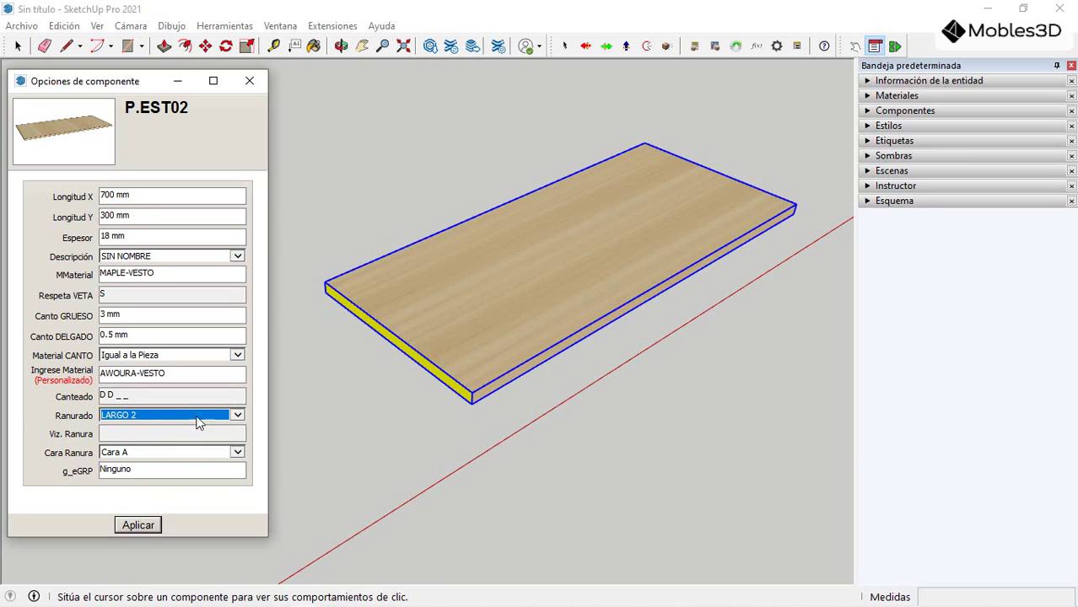
{"action": "left_click", "coordinate": [138, 525]}
Step: Examine the groove along the board's rear long edge and the edge code at the start of Viz. Ranura
{"action": "scroll", "coordinate": [386, 293], "scroll_direction": "up", "scroll_amount": 2}
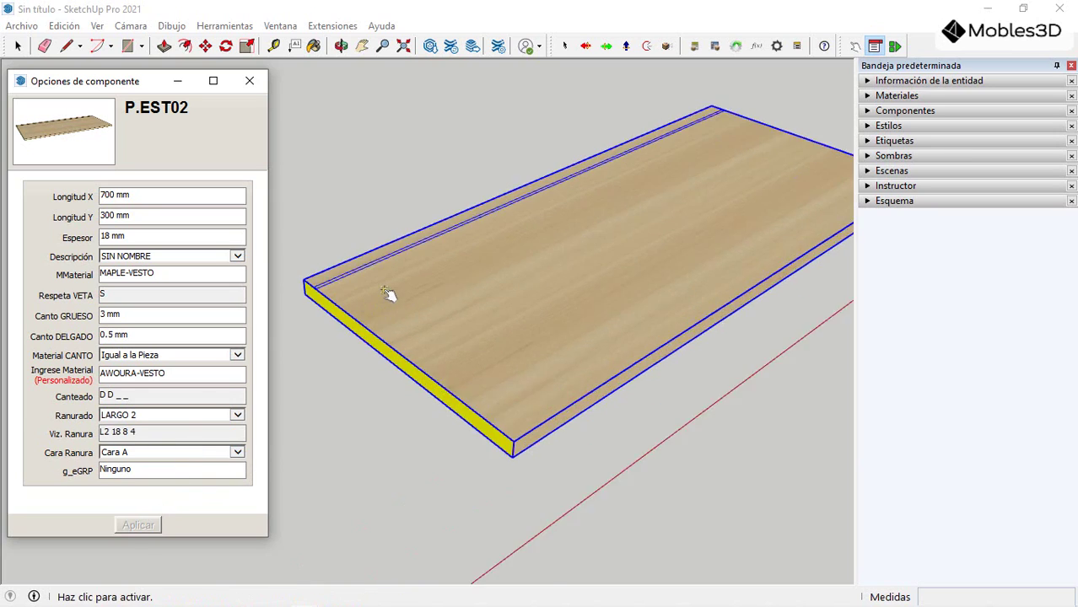
{"action": "scroll", "coordinate": [596, 308], "scroll_direction": "up", "scroll_amount": 3}
{"action": "scroll", "coordinate": [540, 329], "scroll_direction": "down", "scroll_amount": 3}
{"action": "scroll", "coordinate": [434, 306], "scroll_direction": "up", "scroll_amount": 2}
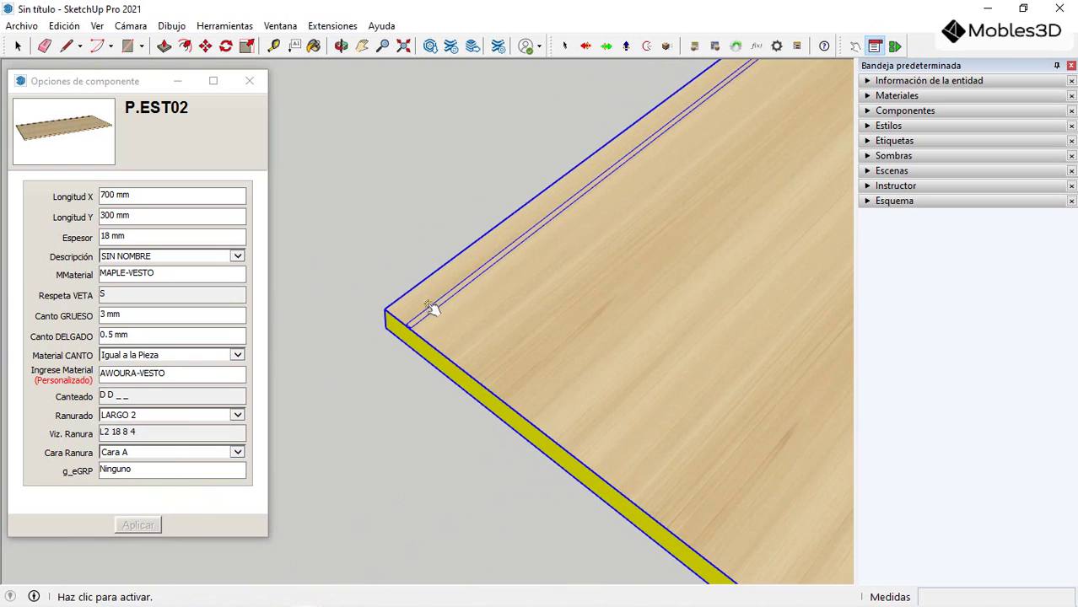
{"action": "scroll", "coordinate": [428, 325], "scroll_direction": "down", "scroll_amount": 2}
{"action": "scroll", "coordinate": [398, 305], "scroll_direction": "up", "scroll_amount": 2}
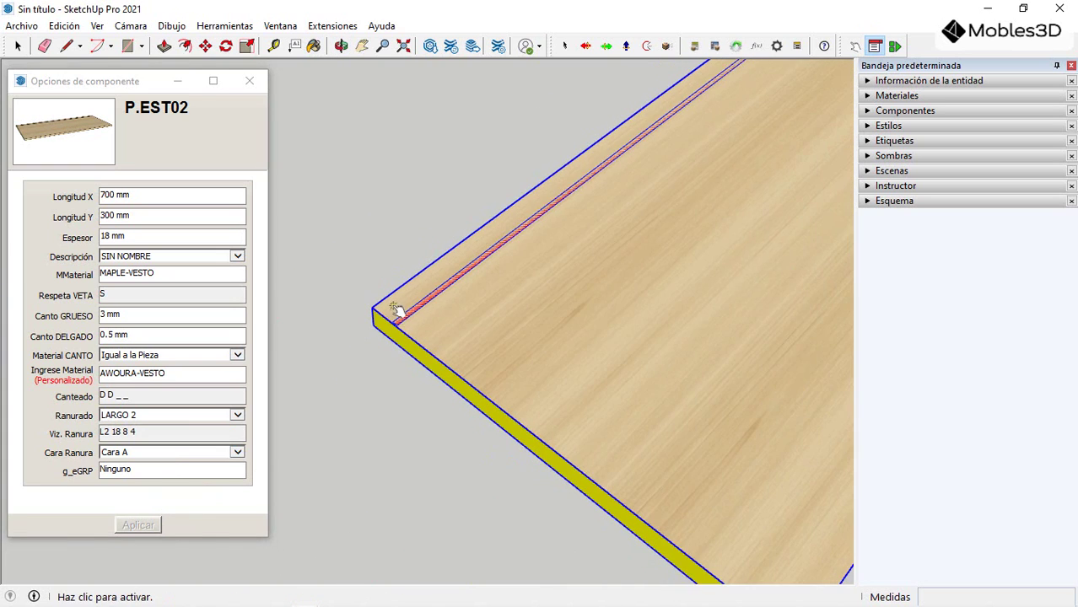
{"action": "mouse_move", "coordinate": [397, 312]}
{"action": "middle_mouse_down"}
{"action": "mouse_move", "coordinate": [449, 313]}
{"action": "mouse_move", "coordinate": [402, 308]}
{"action": "middle_mouse_up"}
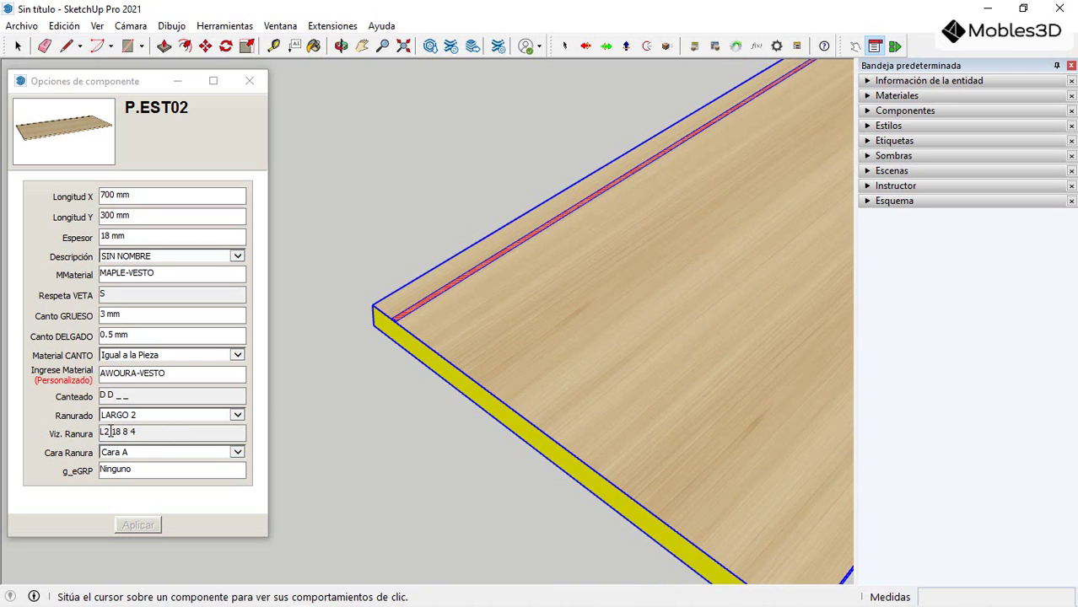
{"action": "left_click_drag", "start_coordinate": [110, 432], "coordinate": [101, 432]}
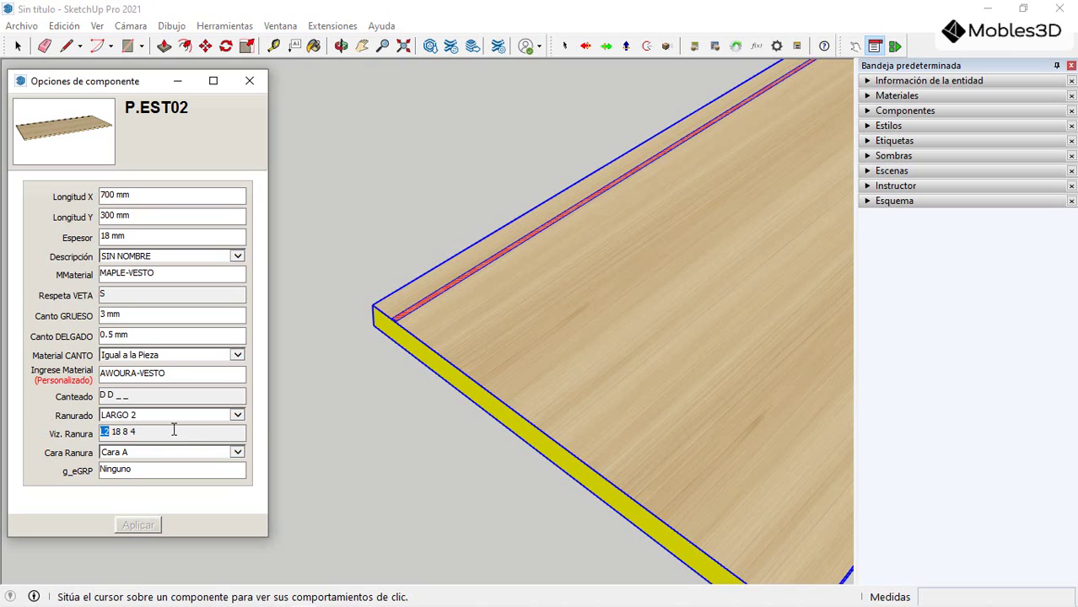
Step: Switch Respeta VETA to N by interacting with the grooved board's top face, and check the edge code in Viz. Ranura
{"action": "scroll", "coordinate": [356, 318], "scroll_direction": "down", "scroll_amount": 5}
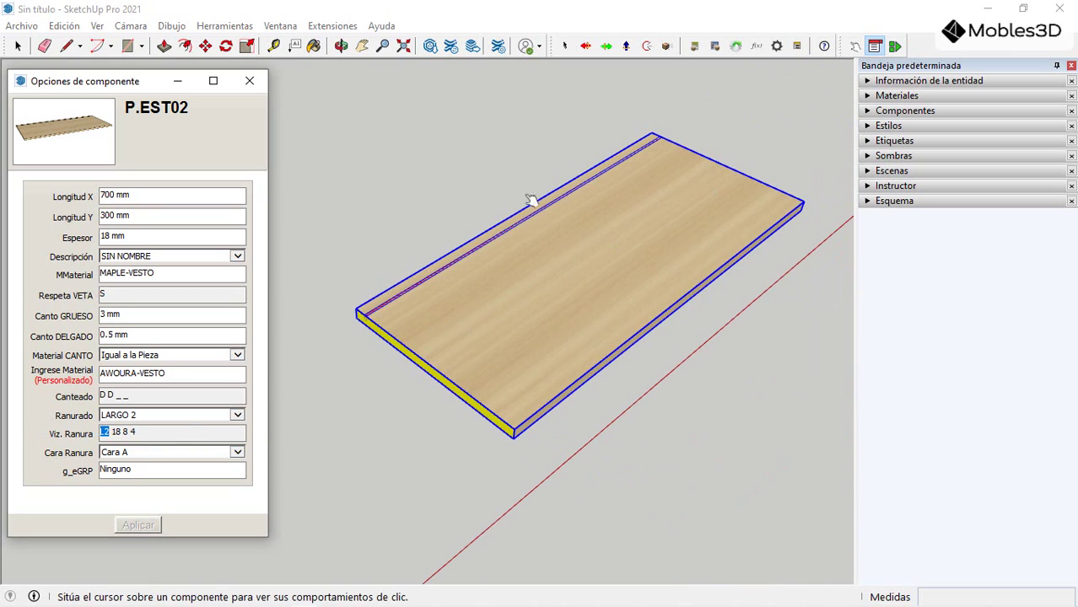
{"action": "left_click", "coordinate": [481, 350]}
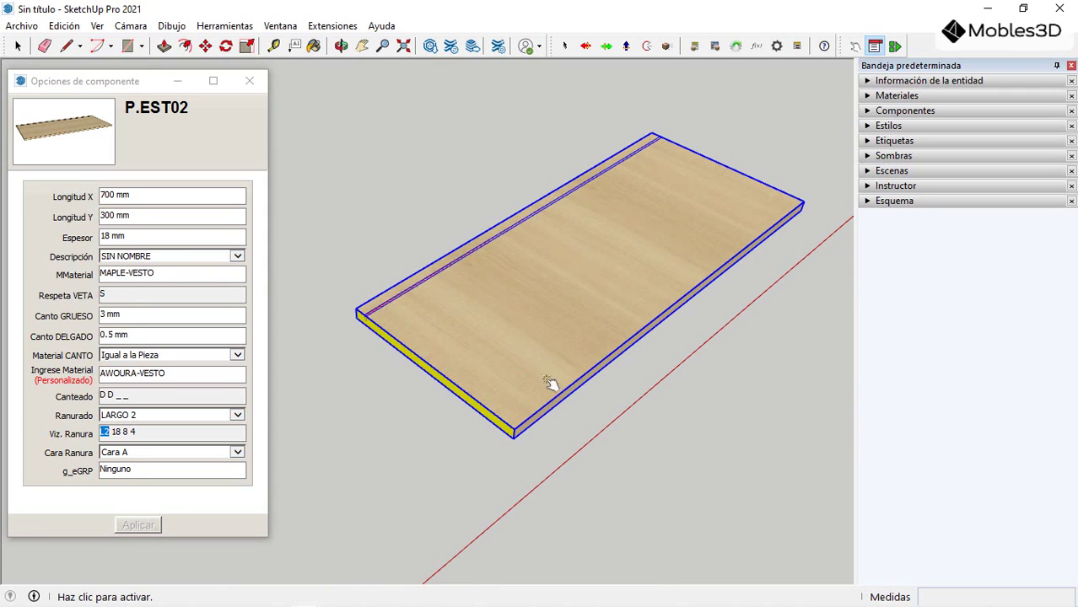
{"action": "scroll", "coordinate": [496, 281], "scroll_direction": "up", "scroll_amount": 1}
{"action": "scroll", "coordinate": [495, 281], "scroll_direction": "up", "scroll_amount": 2}
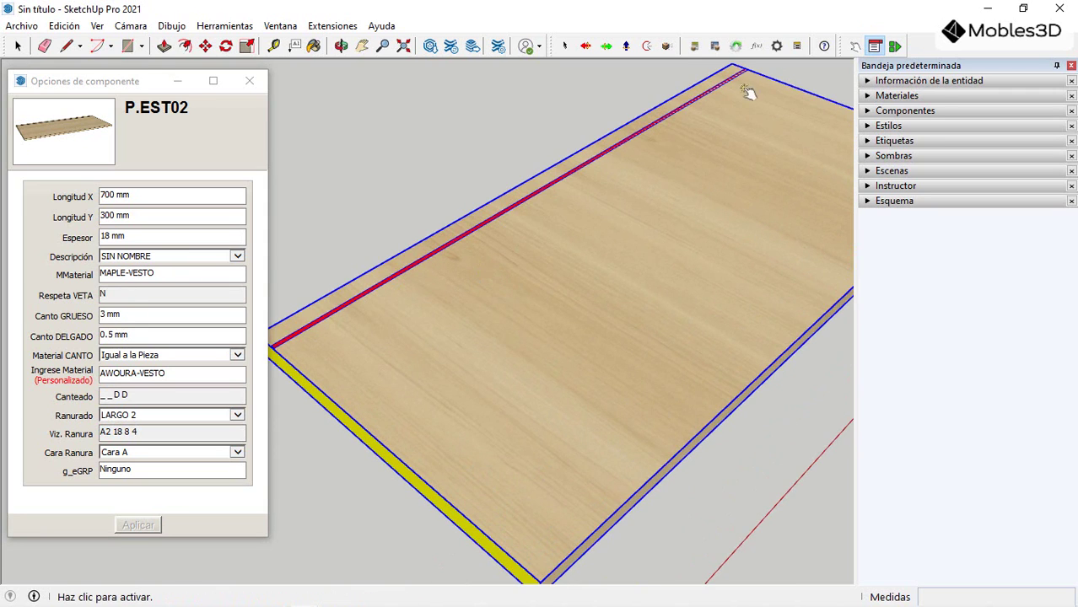
{"action": "scroll", "coordinate": [662, 319], "scroll_direction": "down", "scroll_amount": 2}
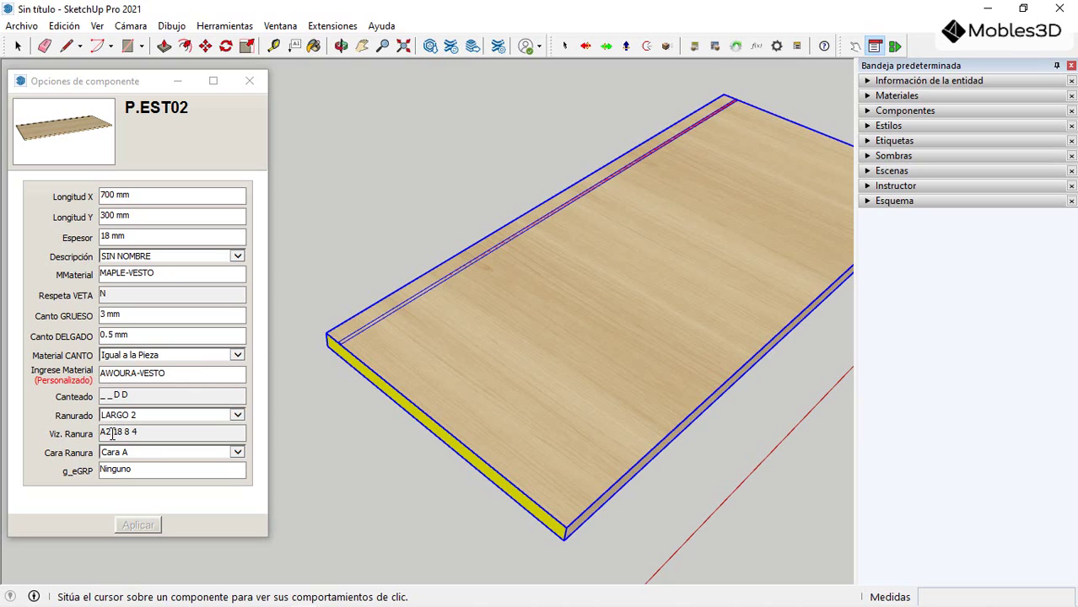
{"action": "left_click_drag", "start_coordinate": [112, 433], "coordinate": [95, 439]}
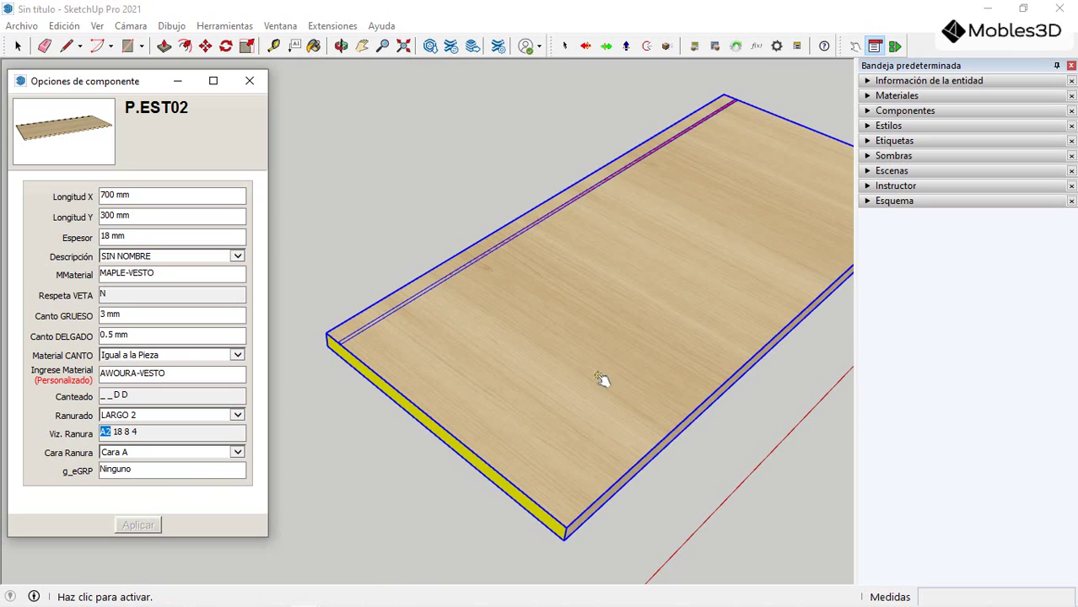
Step: Switch Respeta VETA to S and back to N by interacting with the board's top face, comparing the Viz. Ranura codes
{"action": "left_click", "coordinate": [534, 355]}
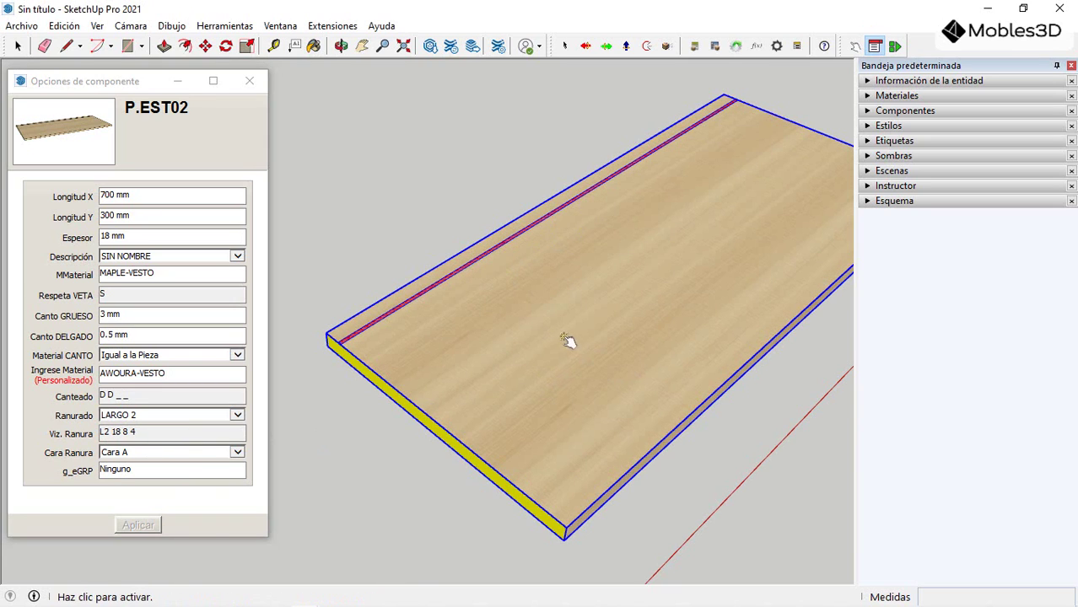
{"action": "left_click", "coordinate": [513, 390]}
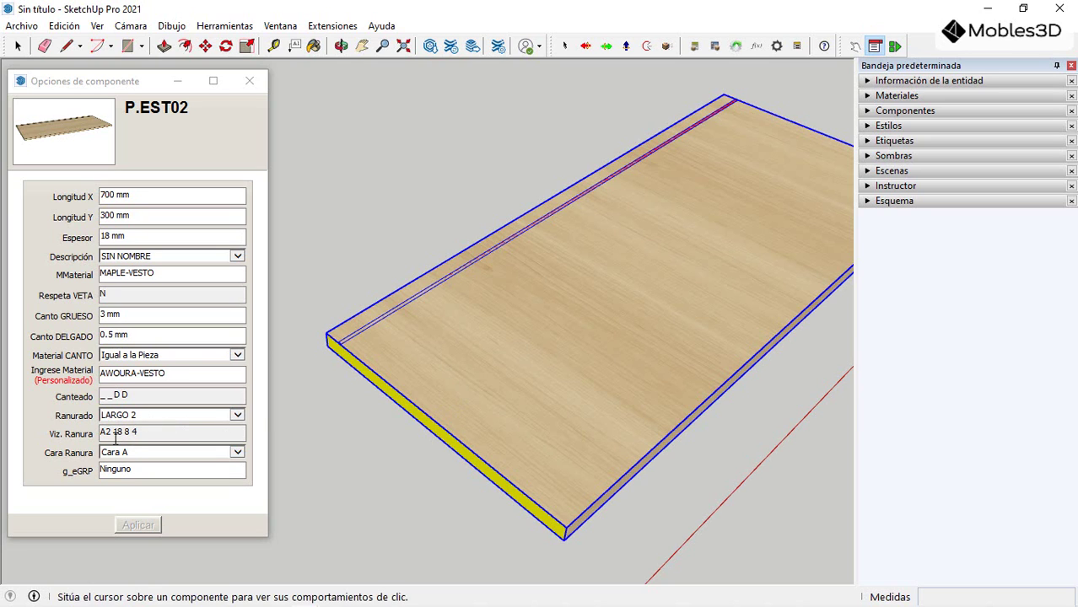
{"action": "scroll", "coordinate": [447, 367], "scroll_direction": "down", "scroll_amount": 2}
{"action": "middle_click_drag", "start_coordinate": [493, 357], "coordinate": [491, 312]}
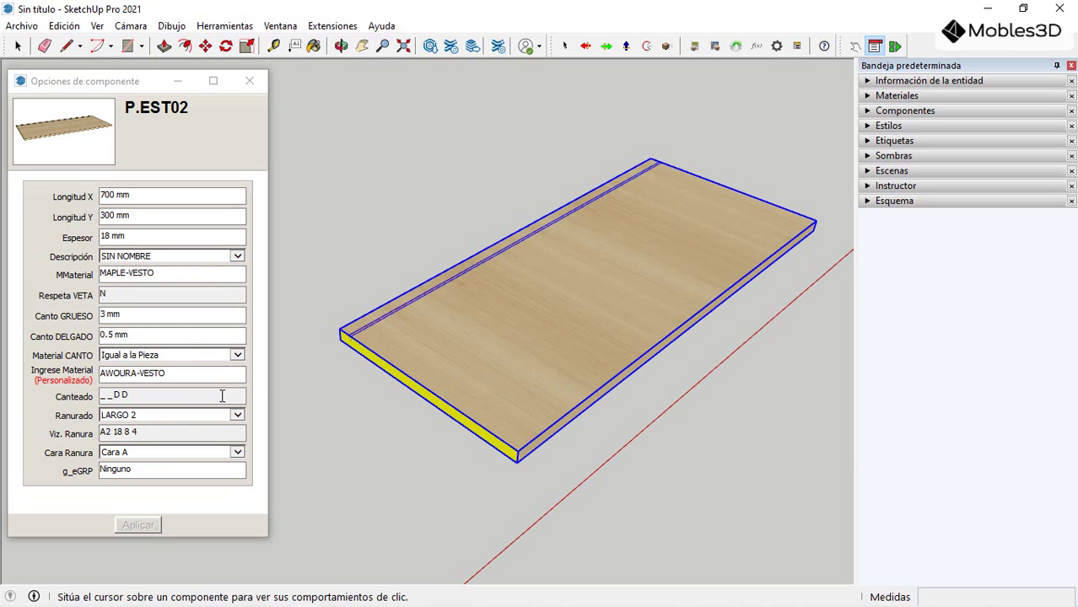
Step: Set Cara Ranura to Cara B and apply it to the grooved board
{"action": "scroll", "coordinate": [337, 350], "scroll_direction": "up", "scroll_amount": 5}
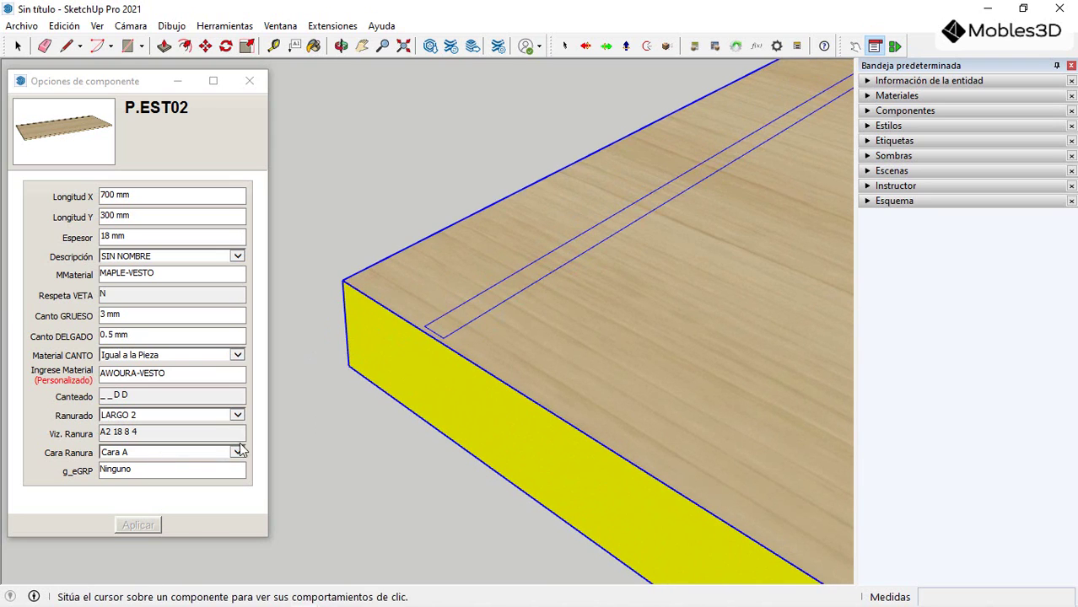
{"action": "scroll", "coordinate": [457, 349], "scroll_direction": "down", "scroll_amount": 2}
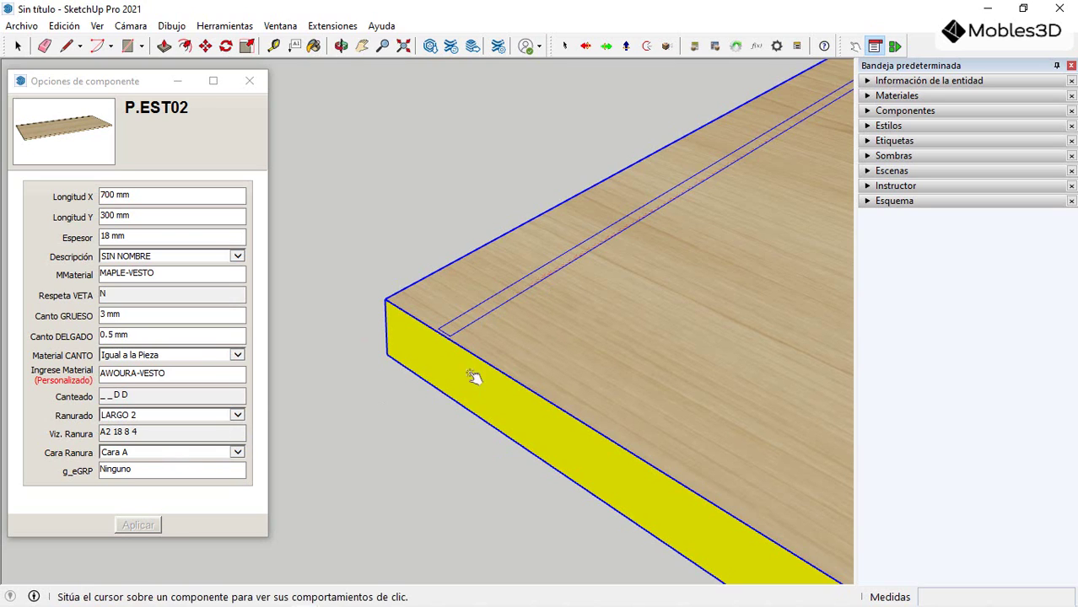
{"action": "left_click", "coordinate": [237, 452]}
{"action": "left_click", "coordinate": [118, 463]}
{"action": "left_click", "coordinate": [138, 524]}
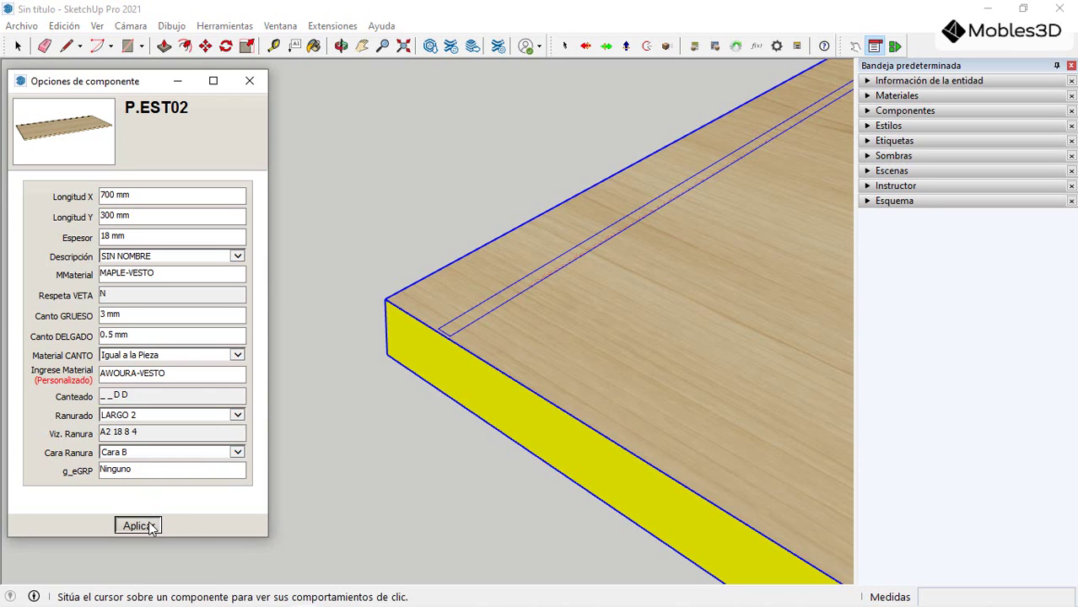
{"action": "middle_click_drag", "start_coordinate": [453, 354], "coordinate": [469, 414]}
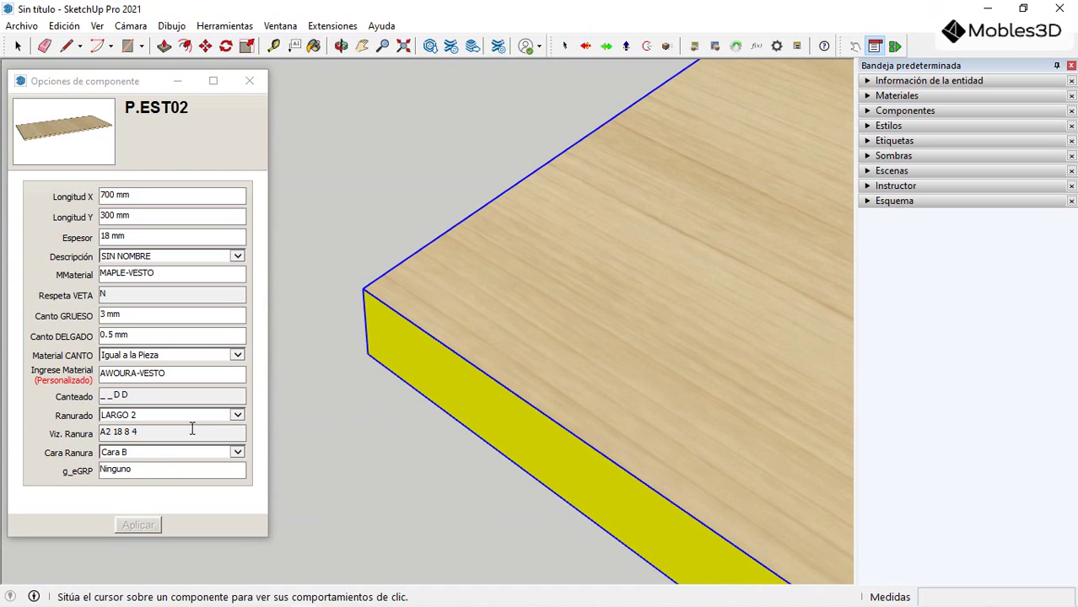
Step: Set Cara Ranura back to Cara A and apply it to the board
{"action": "left_click", "coordinate": [239, 454]}
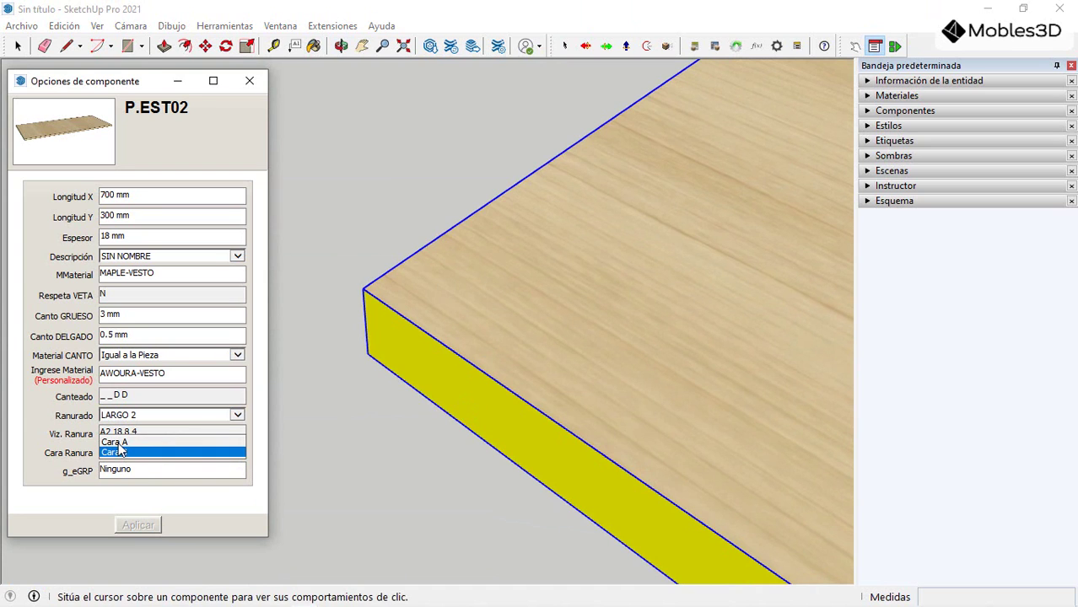
{"action": "left_click", "coordinate": [122, 448]}
{"action": "left_click", "coordinate": [159, 524]}
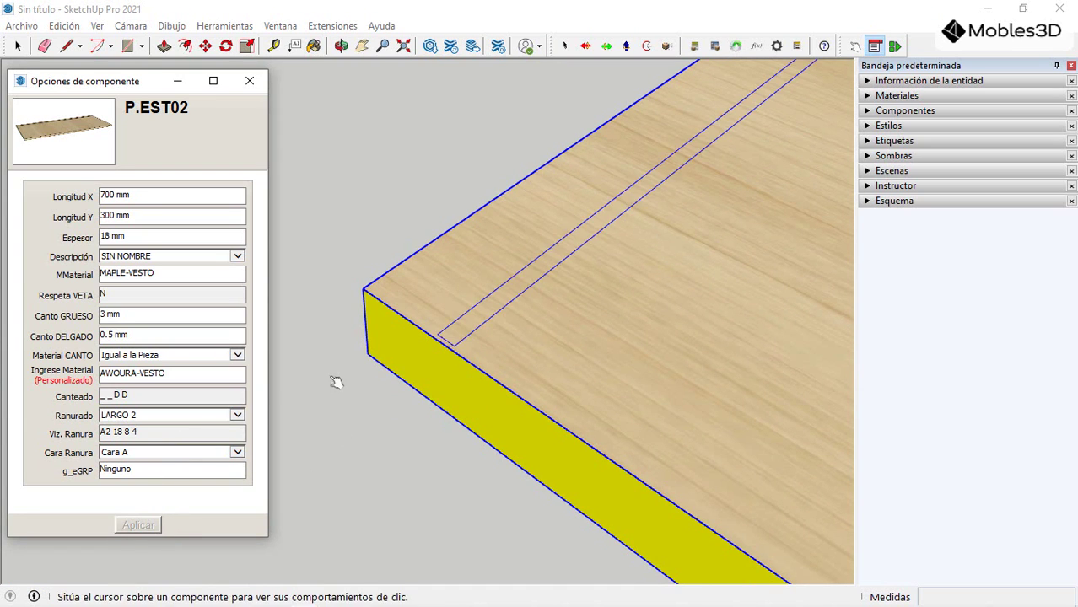
{"action": "scroll", "coordinate": [361, 321], "scroll_direction": "down", "scroll_amount": 5}
{"action": "middle_click_drag", "start_coordinate": [382, 312], "coordinate": [448, 344]}
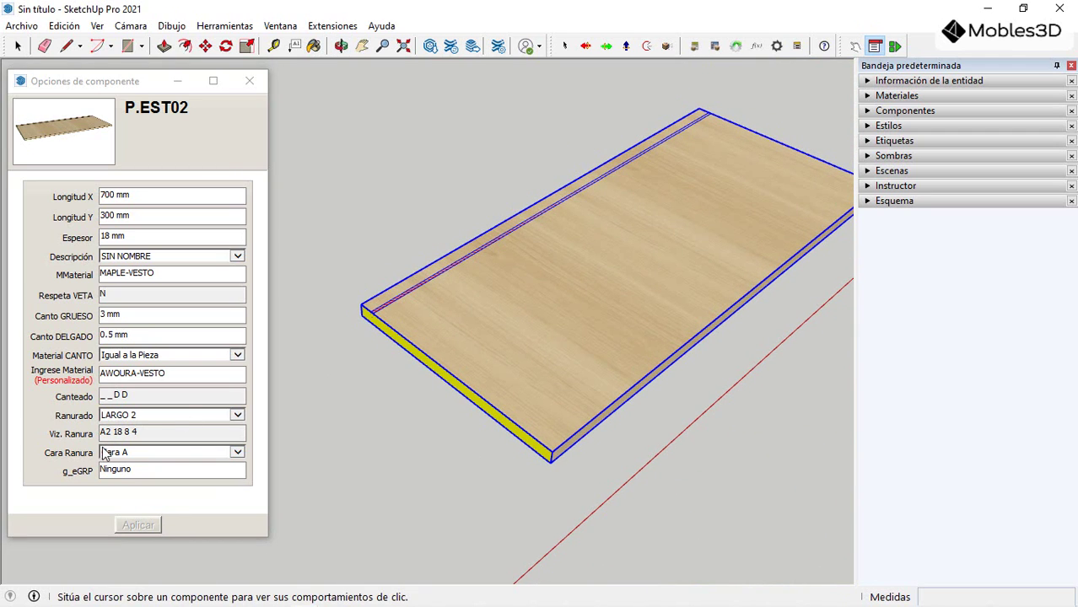
Step: Set Ranurado to ANCHO 2 and apply it to the board
{"action": "left_click", "coordinate": [238, 415]}
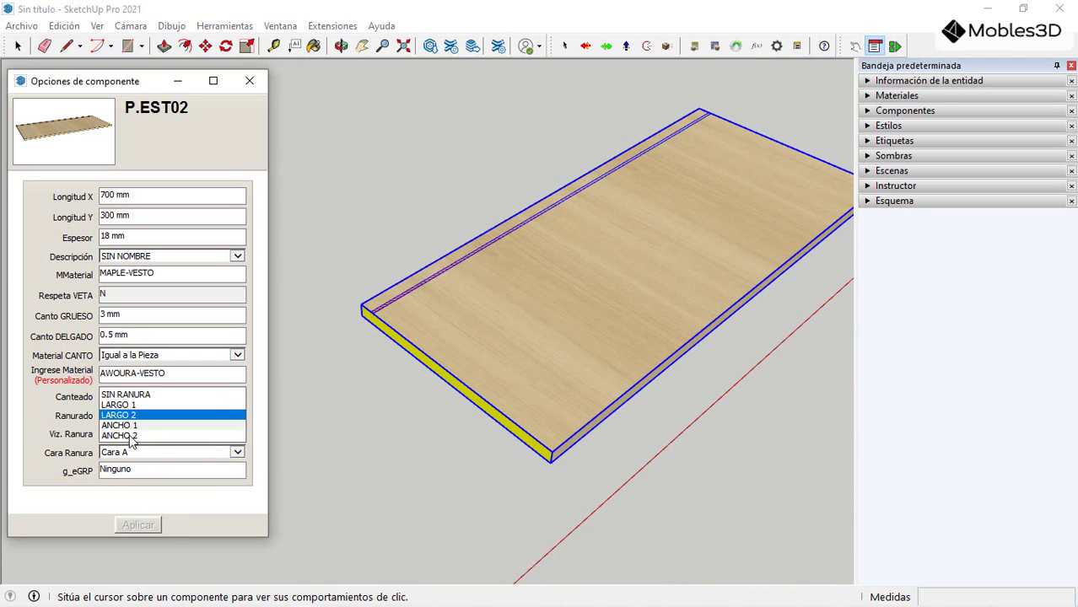
{"action": "left_click", "coordinate": [127, 435]}
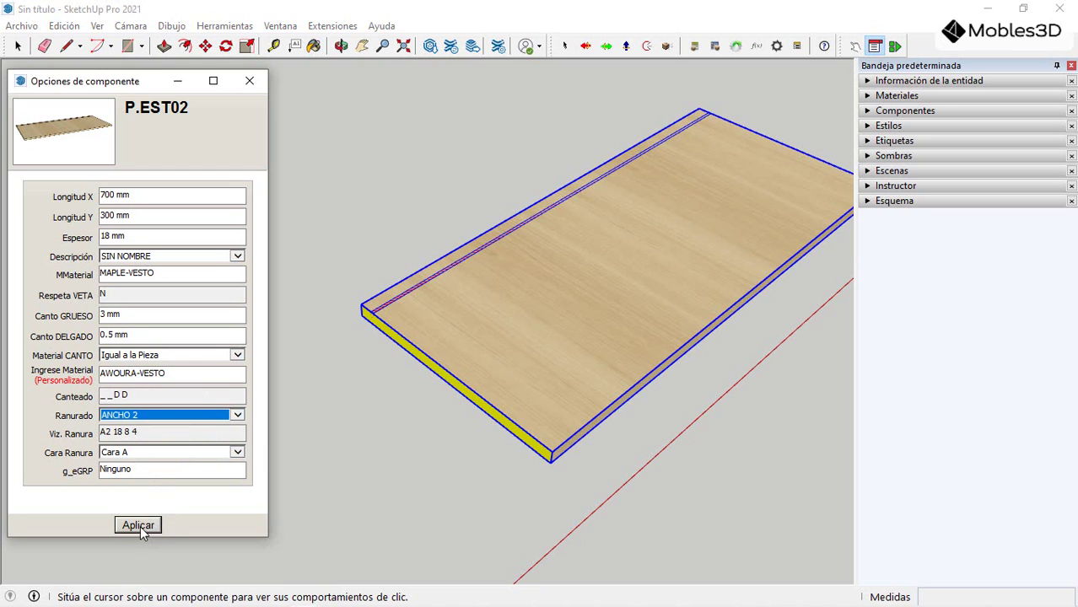
{"action": "left_click", "coordinate": [139, 525]}
{"action": "scroll", "coordinate": [692, 253], "scroll_direction": "down", "scroll_amount": 2}
{"action": "scroll", "coordinate": [800, 217], "scroll_direction": "up", "scroll_amount": 6}
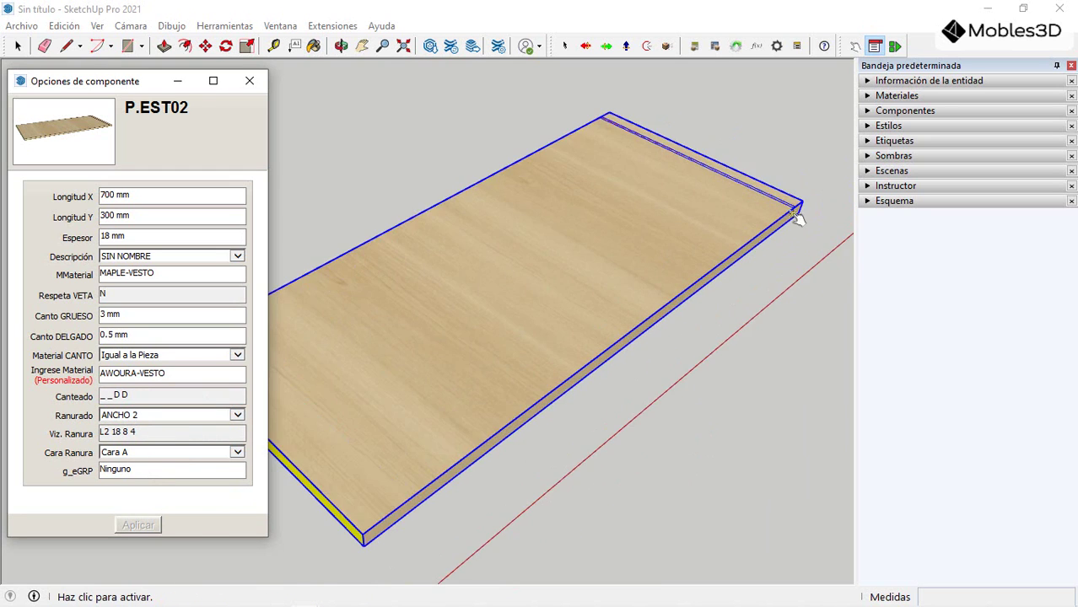
Step: Examine the groove along the board's far short edge and the edge code at the start of Viz. Ranura
{"action": "middle_click_drag", "start_coordinate": [782, 211], "coordinate": [727, 250]}
{"action": "scroll", "coordinate": [701, 270], "scroll_direction": "down", "scroll_amount": 3}
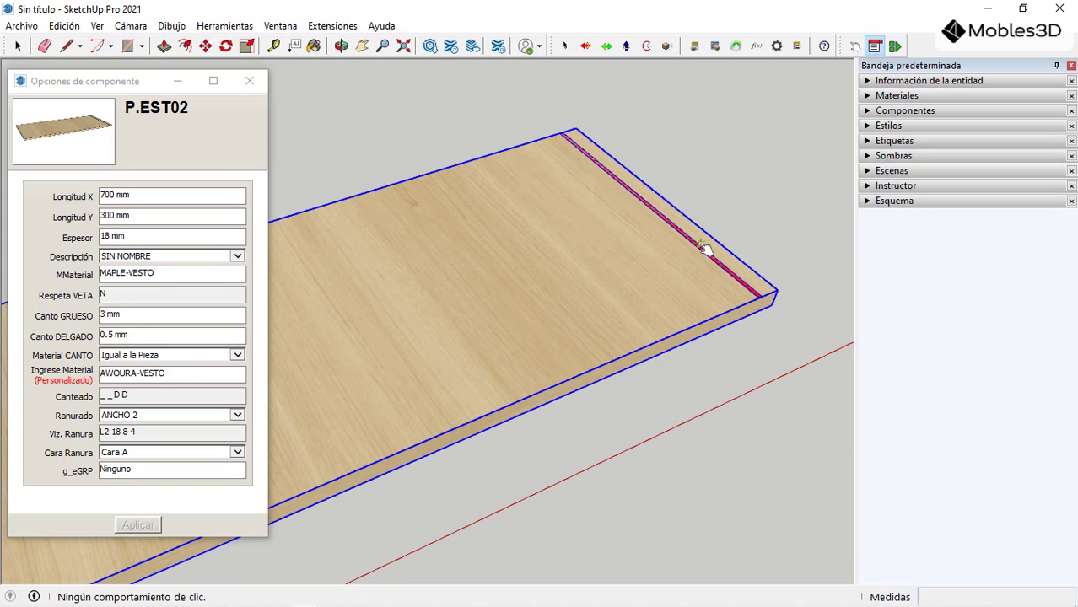
{"action": "double_click", "coordinate": [107, 433]}
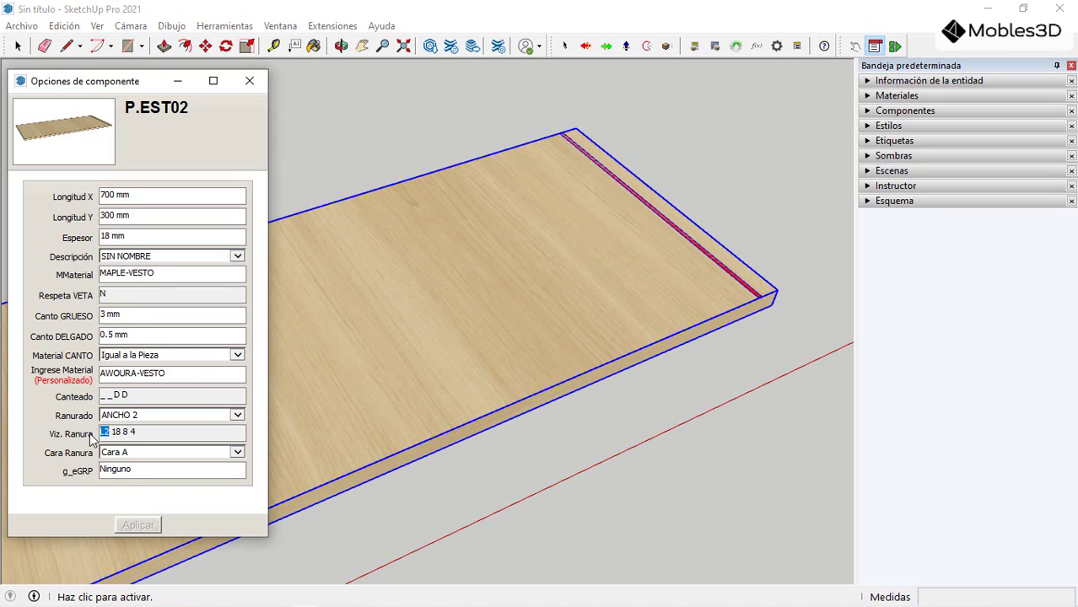
{"action": "scroll", "coordinate": [810, 241], "scroll_direction": "down", "scroll_amount": 3}
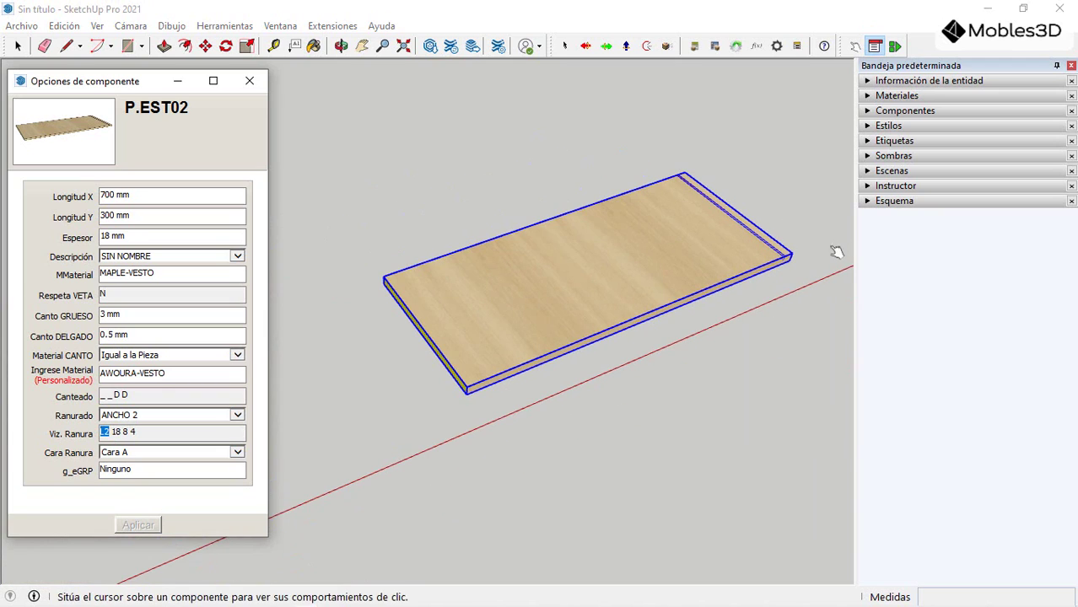
Step: Switch Respeta VETA to S by interacting with the board's top face, and point out the g_eGRP value
{"action": "left_click", "coordinate": [604, 275]}
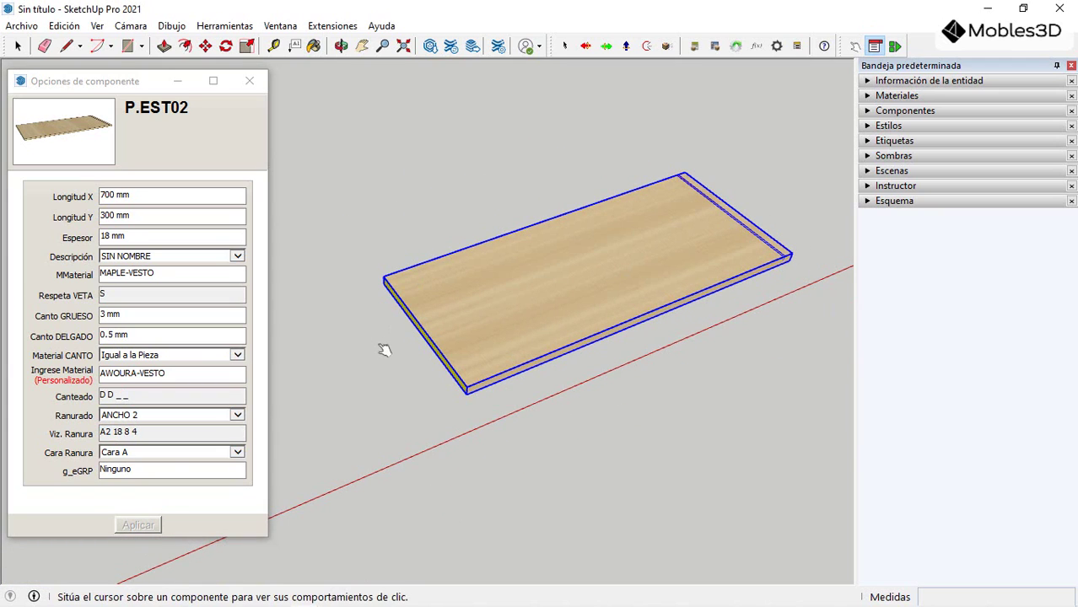
{"action": "double_click", "coordinate": [139, 472]}
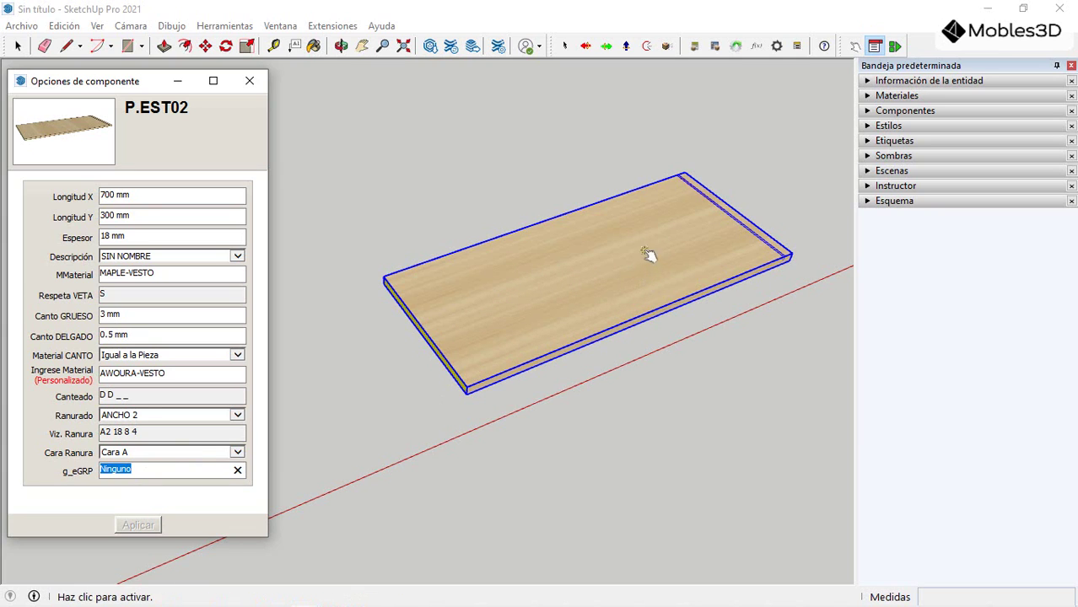
{"action": "middle_click_drag", "start_coordinate": [644, 216], "coordinate": [839, 488]}
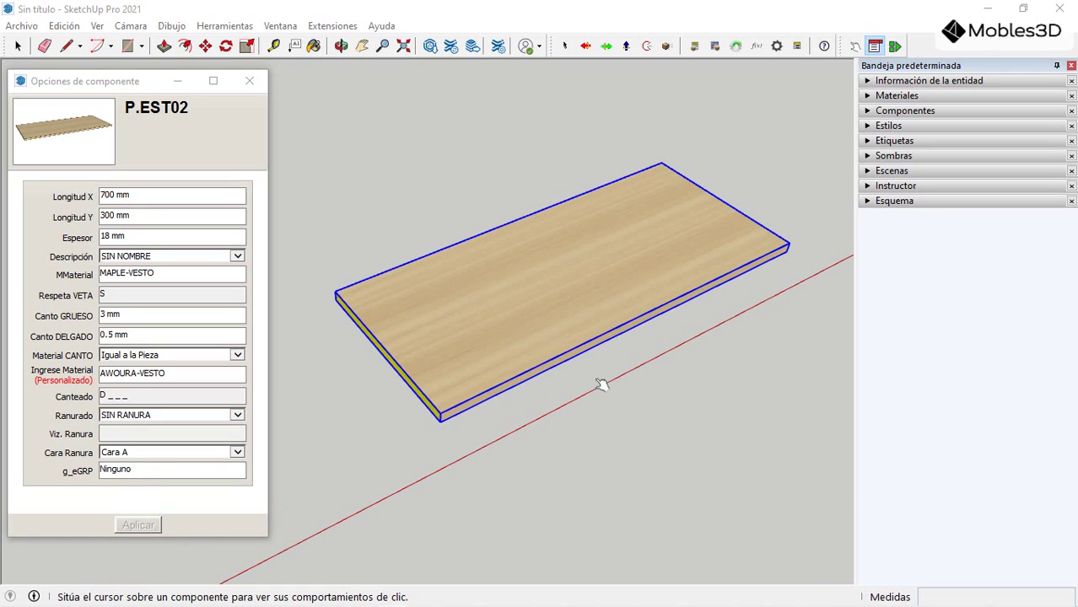
Step: Set Material CANTO to Personalizado and apply it to the board
{"action": "left_click", "coordinate": [17, 46]}
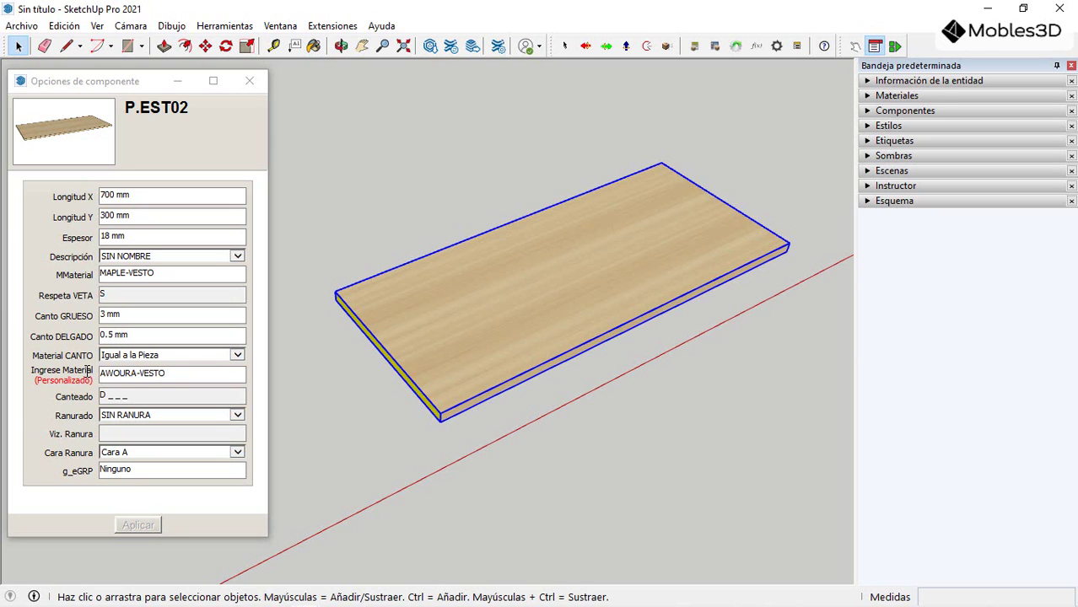
{"action": "scroll", "coordinate": [538, 418], "scroll_direction": "up", "scroll_amount": 4}
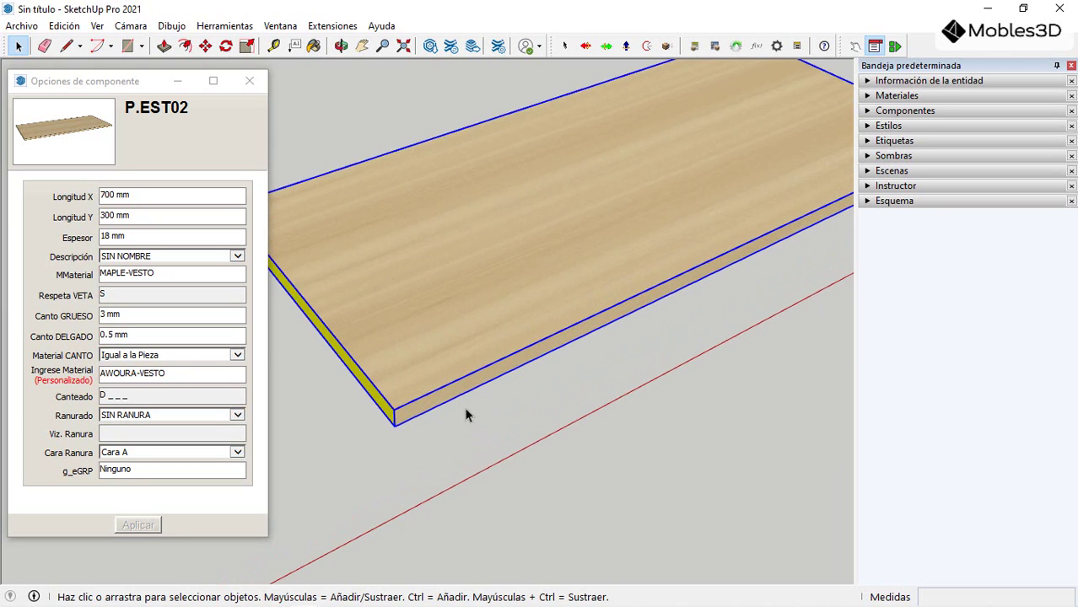
{"action": "middle_click_drag", "start_coordinate": [465, 414], "coordinate": [456, 359]}
{"action": "scroll", "coordinate": [409, 372], "scroll_direction": "up", "scroll_amount": 3}
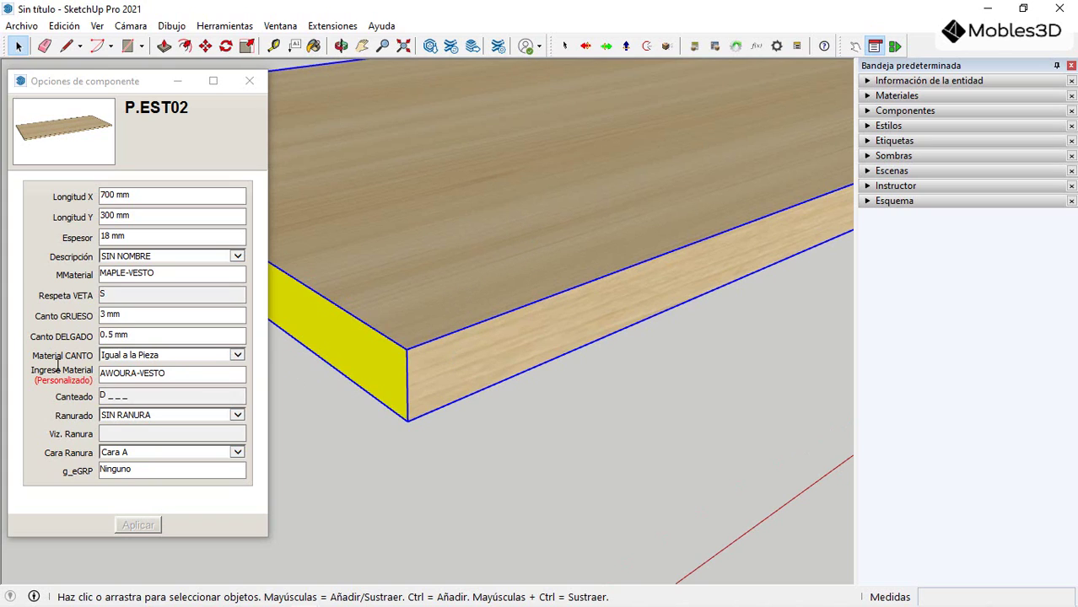
{"action": "left_click", "coordinate": [237, 355]}
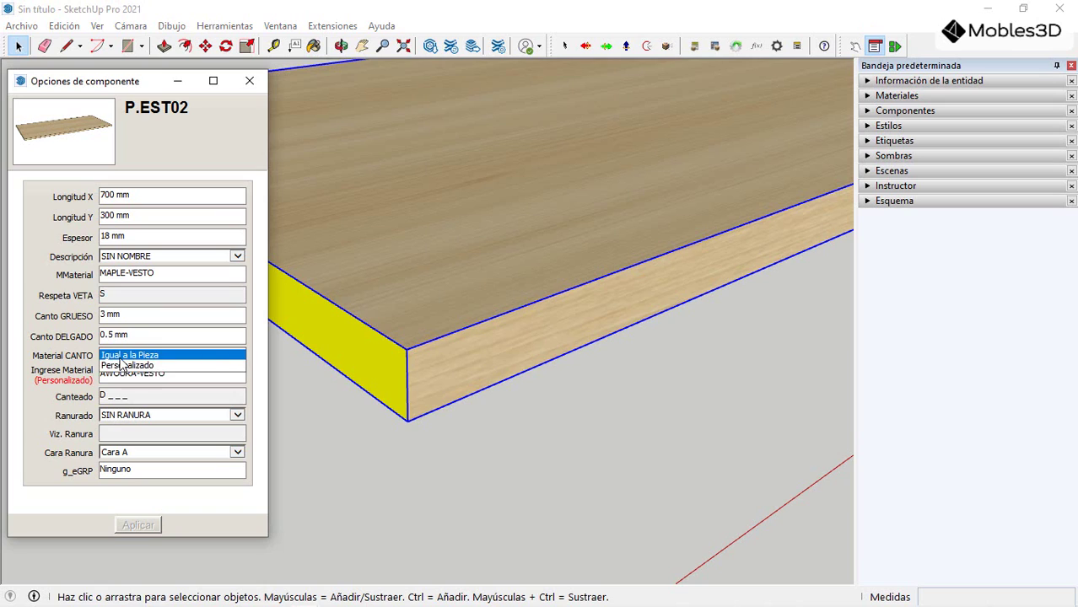
{"action": "left_click", "coordinate": [161, 358]}
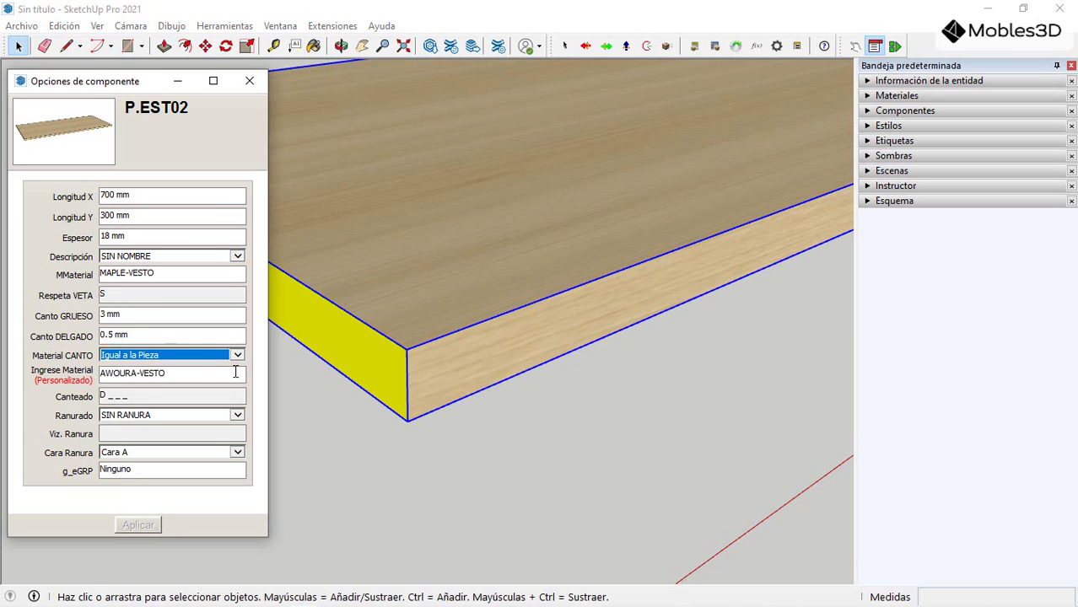
{"action": "left_click", "coordinate": [239, 357]}
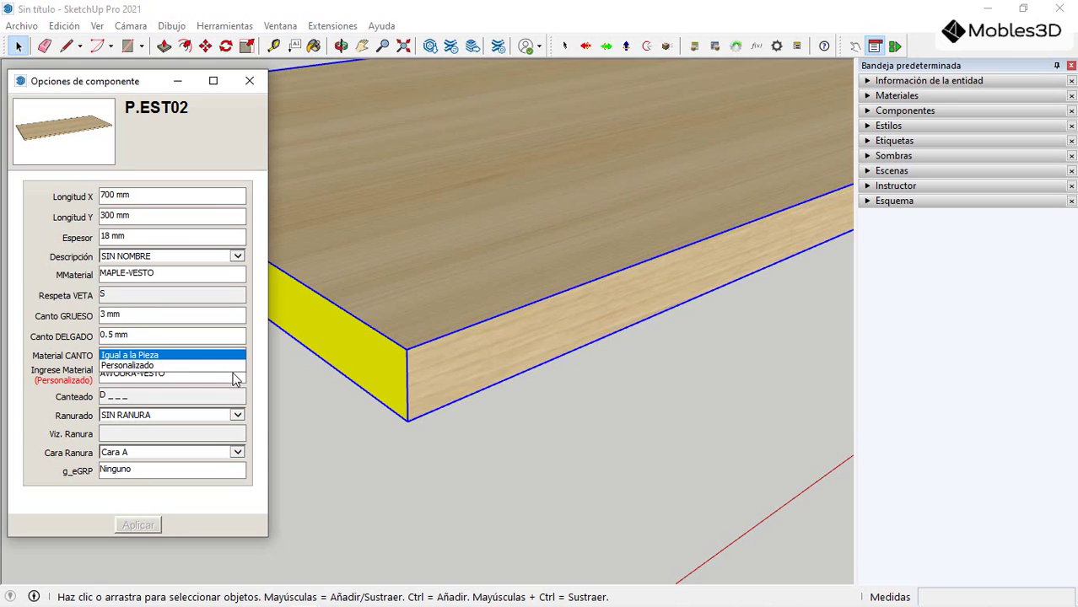
{"action": "left_click", "coordinate": [138, 367]}
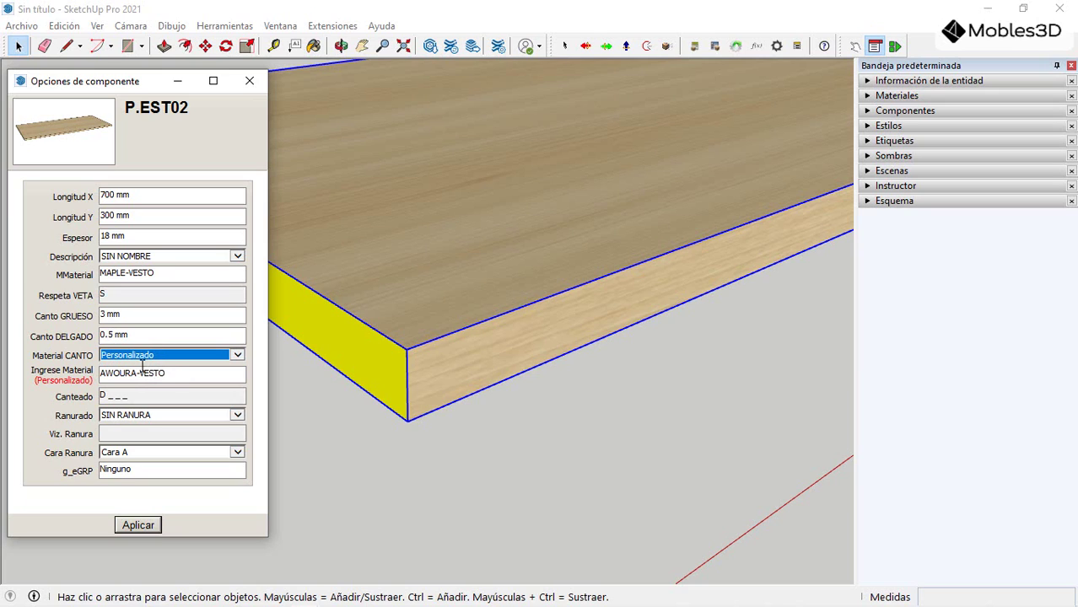
{"action": "left_click", "coordinate": [139, 531]}
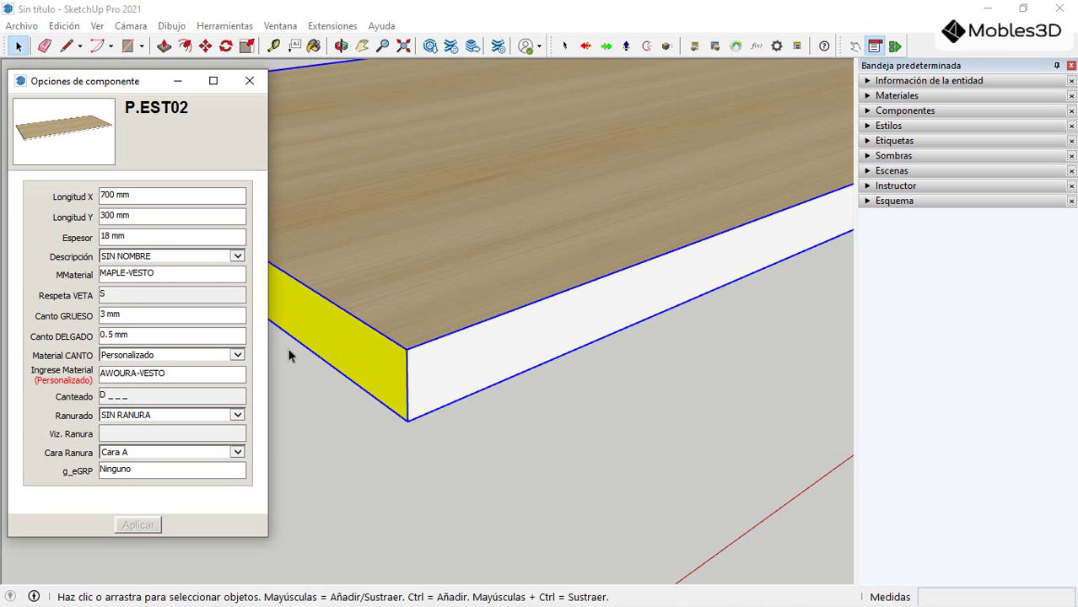
Step: Look up the colour name in Materials, set the custom edge material (Ingrese Material) to Color B05, and apply it
{"action": "triple_click", "coordinate": [183, 379]}
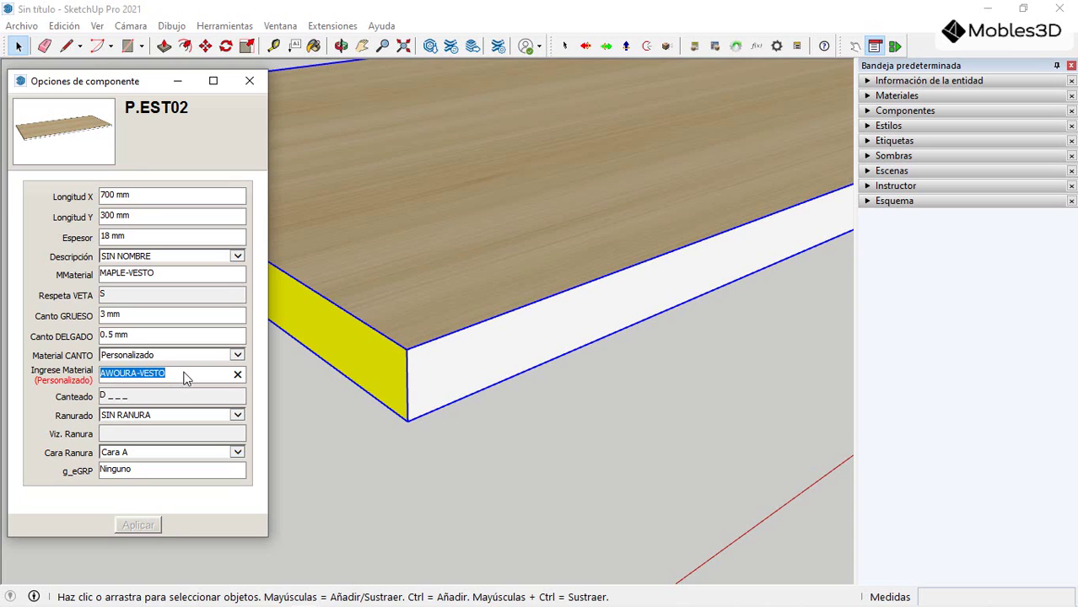
{"action": "left_click", "coordinate": [892, 124]}
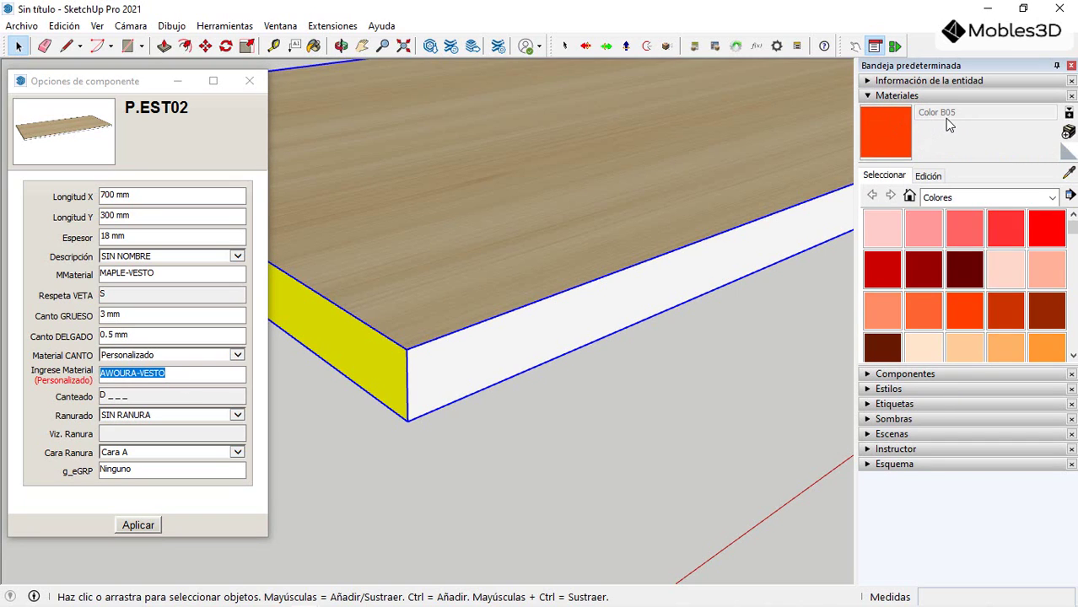
{"action": "left_click", "coordinate": [181, 373]}
{"action": "left_click_drag", "start_coordinate": [183, 374], "coordinate": [78, 377]}
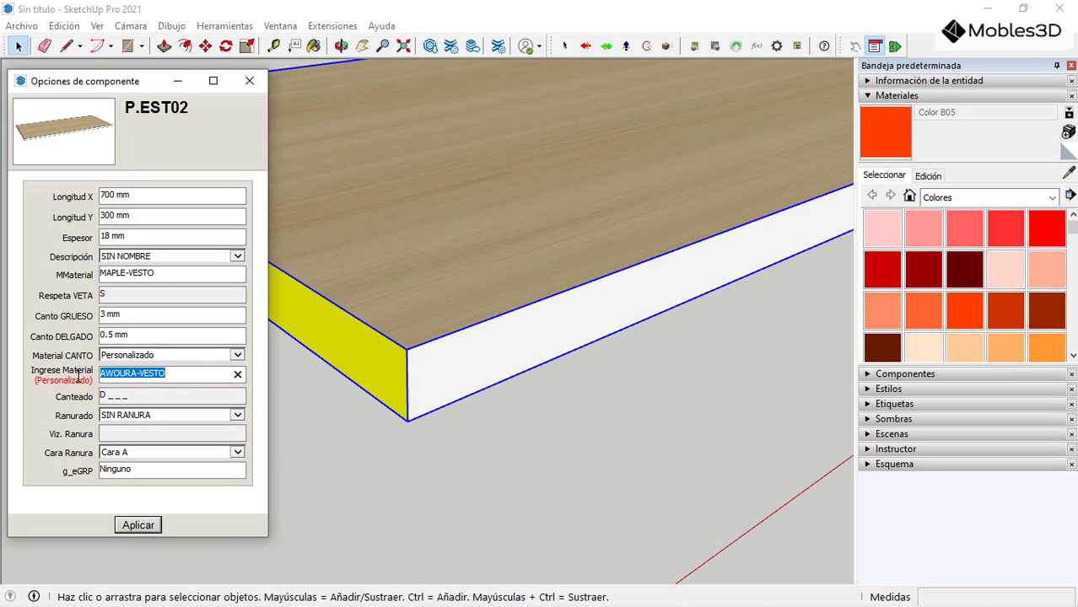
{"action": "type", "text": "Color B05"}
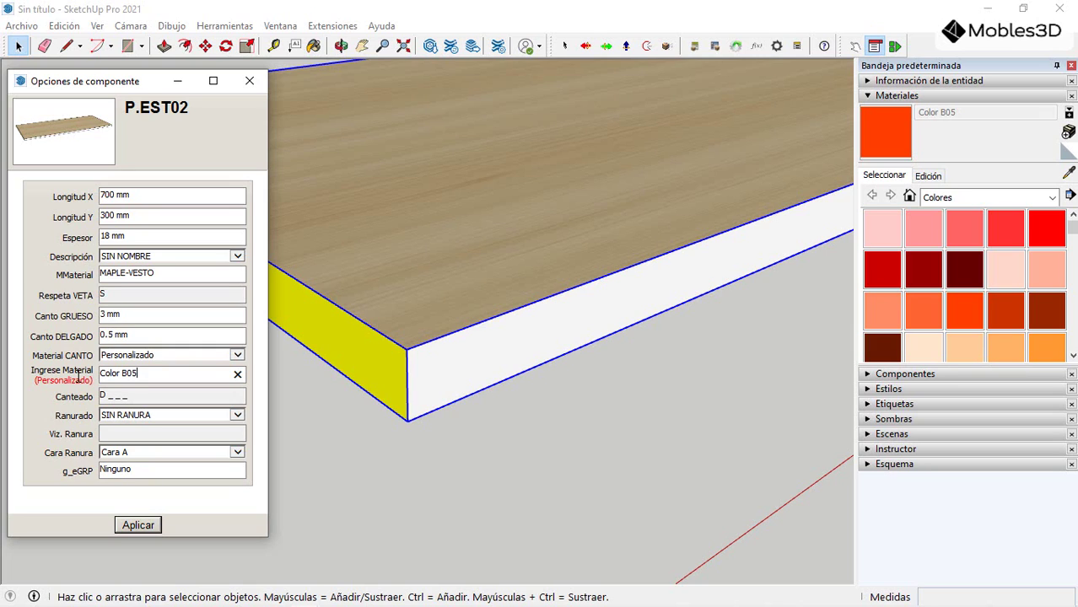
{"action": "left_click", "coordinate": [155, 528]}
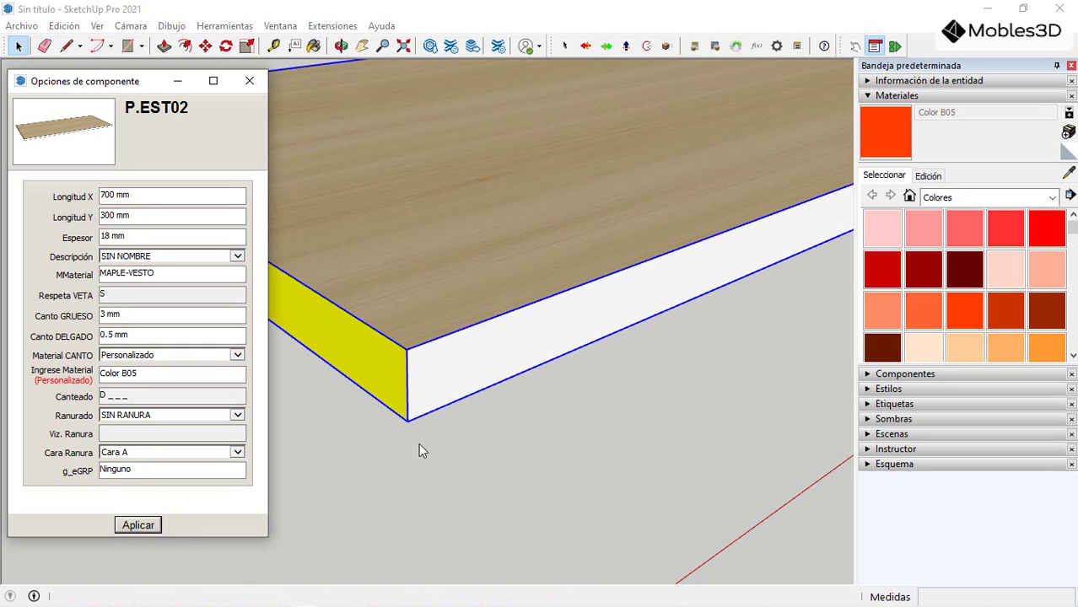
{"action": "middle_click_drag", "start_coordinate": [491, 419], "coordinate": [582, 379]}
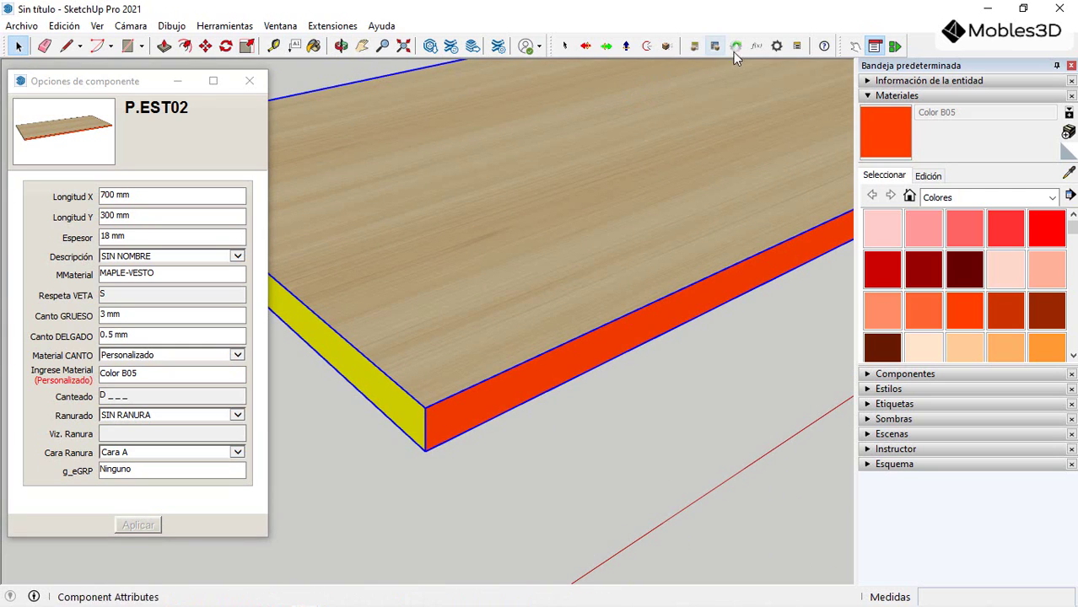
Step: Add thin (D) edge banding to the unbanded short edge at the board's near corner by interacting with it
{"action": "left_click", "coordinate": [855, 46]}
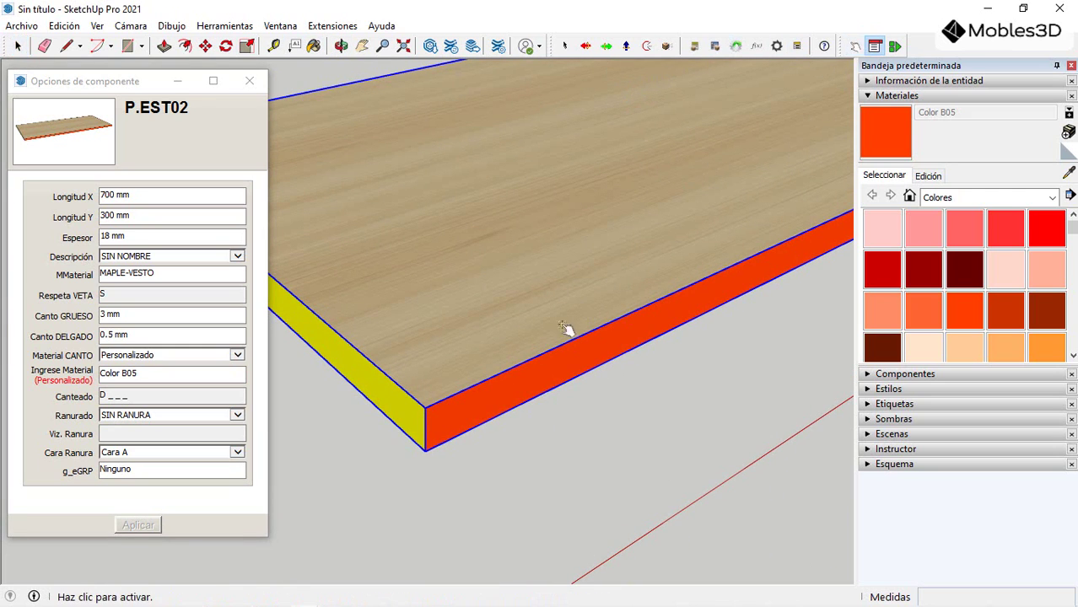
{"action": "scroll", "coordinate": [423, 453], "scroll_direction": "up", "scroll_amount": 1}
{"action": "left_click", "coordinate": [426, 428]}
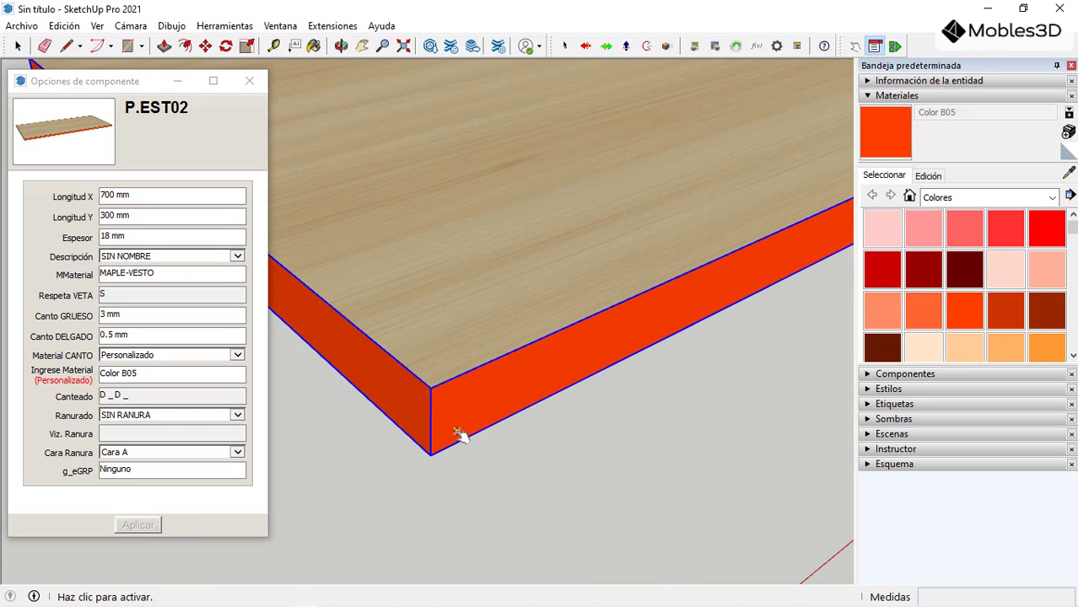
Step: Remove the thin edge banding from the short edge at the board's near corner by interacting with it
{"action": "scroll", "coordinate": [633, 453], "scroll_direction": "down", "scroll_amount": 3}
{"action": "middle_click_drag", "start_coordinate": [632, 454], "coordinate": [414, 440]}
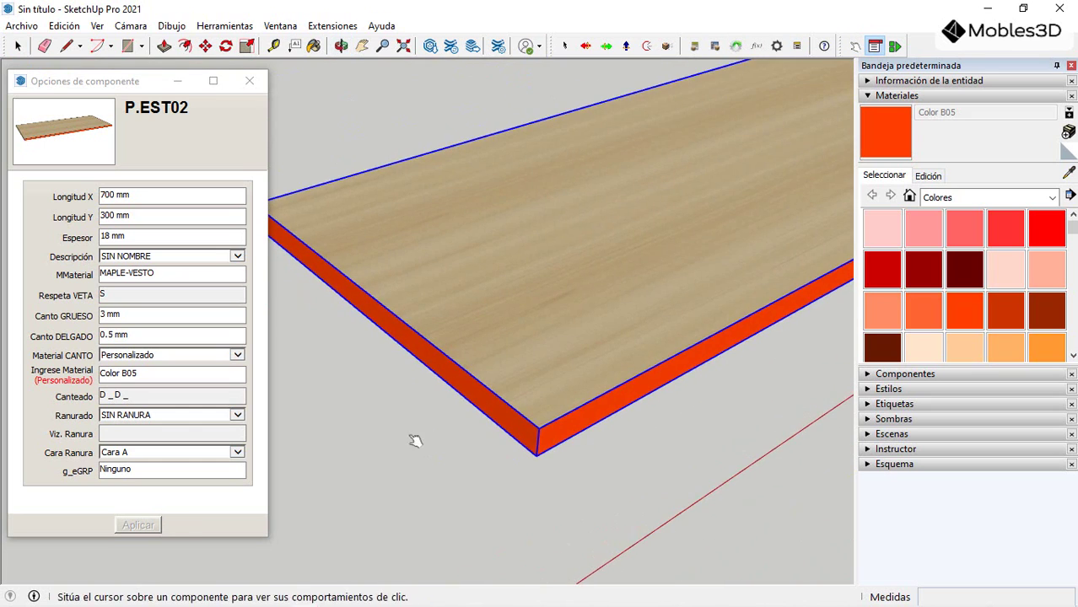
{"action": "left_click", "coordinate": [503, 422]}
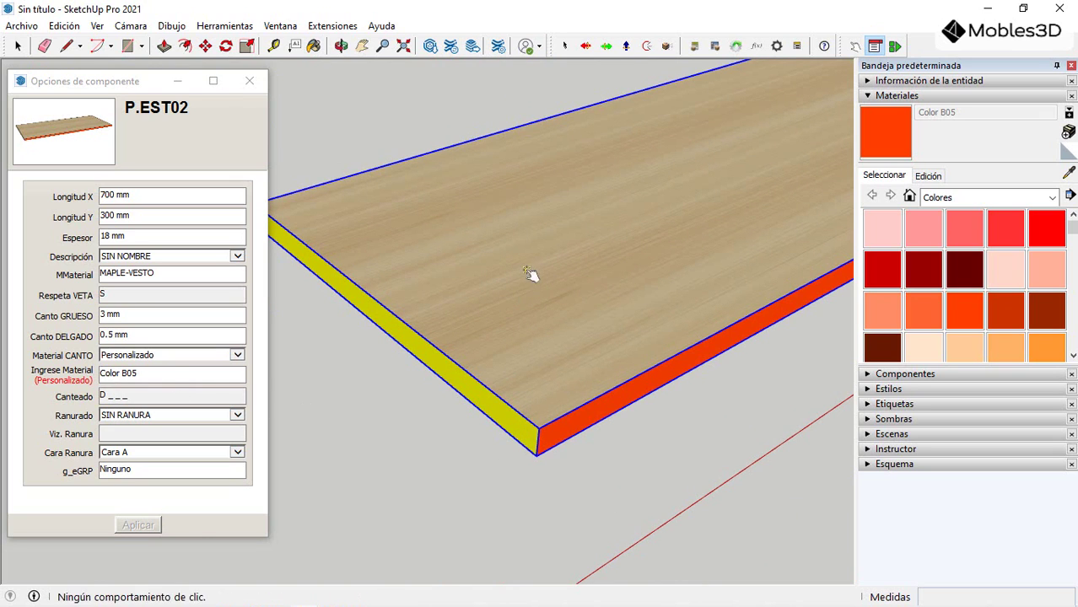
Step: Set Material CANTO to Igual a la Pieza and apply it to the board
{"action": "left_click", "coordinate": [238, 356]}
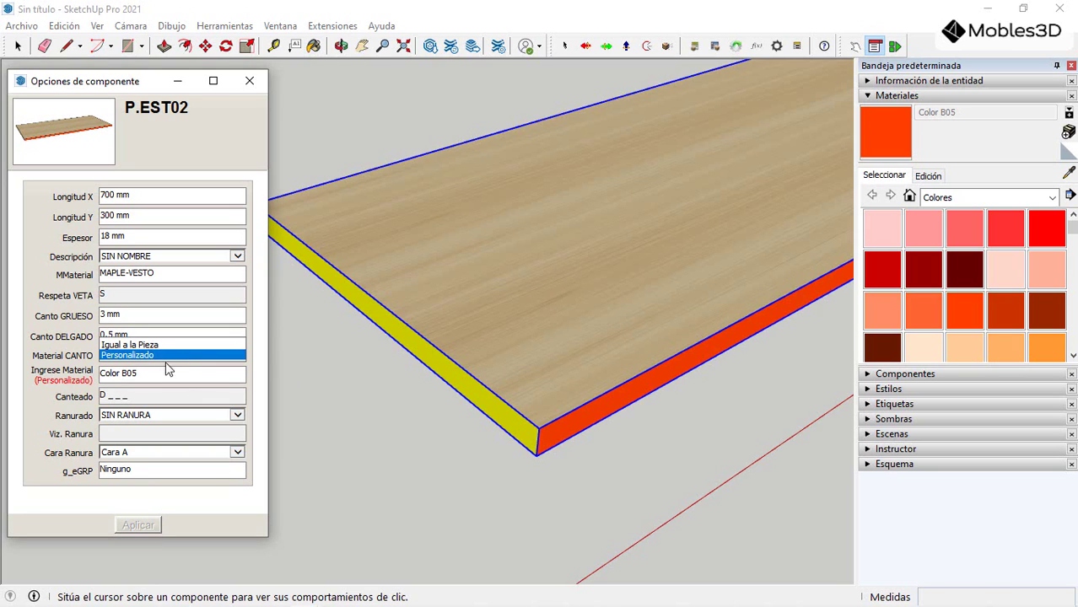
{"action": "left_click", "coordinate": [153, 345]}
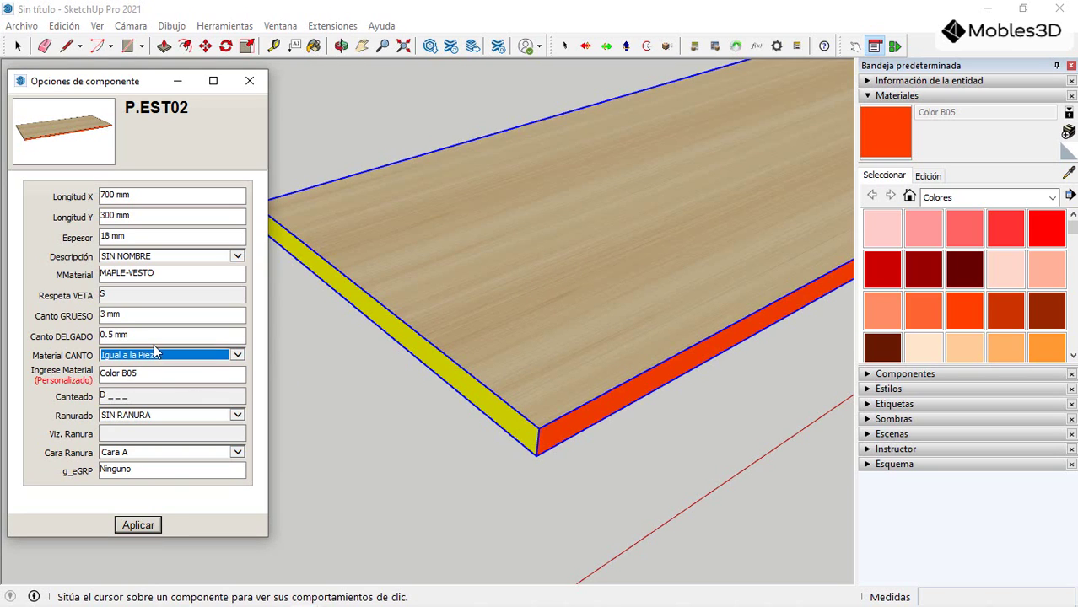
{"action": "left_click", "coordinate": [140, 525]}
{"action": "scroll", "coordinate": [465, 361], "scroll_direction": "down", "scroll_amount": 2}
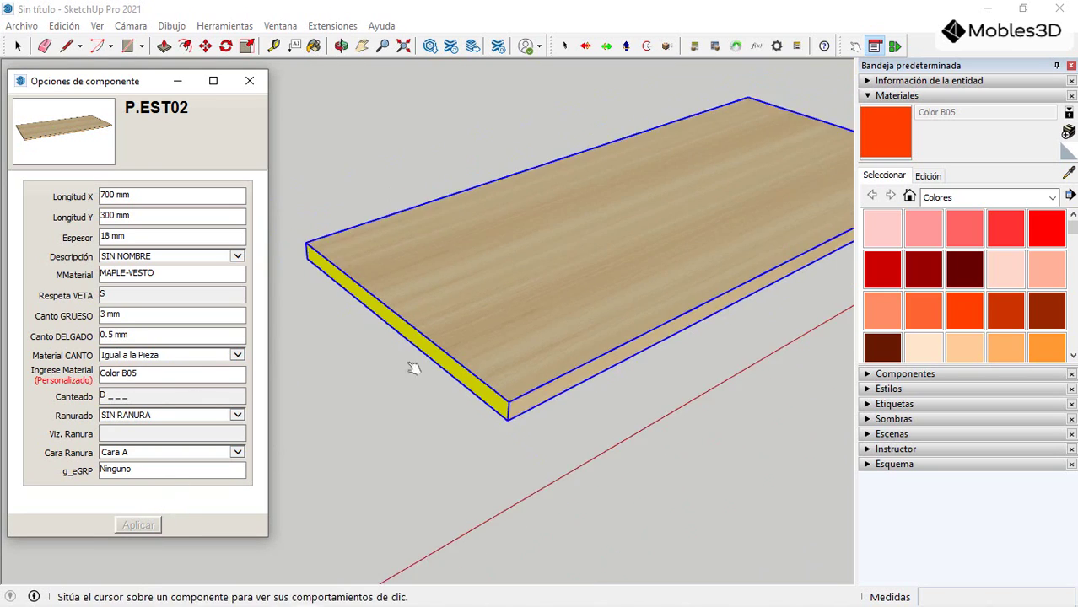
Step: Close the component options and collapse the Materials section
{"action": "left_click", "coordinate": [17, 46]}
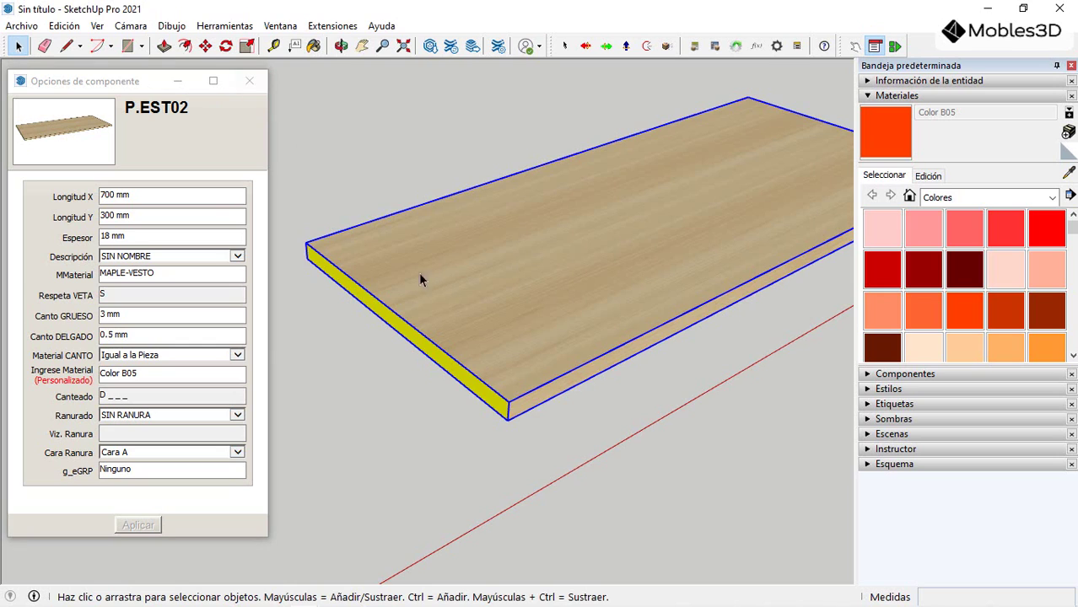
{"action": "scroll", "coordinate": [409, 388], "scroll_direction": "down", "scroll_amount": 3}
{"action": "left_click", "coordinate": [250, 81]}
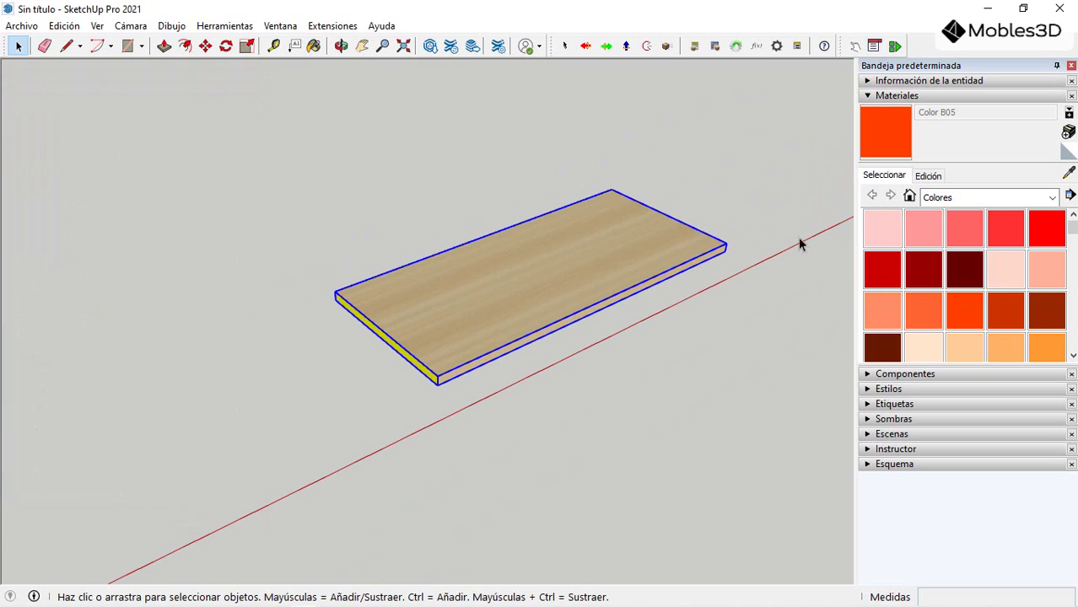
{"action": "left_click", "coordinate": [869, 96]}
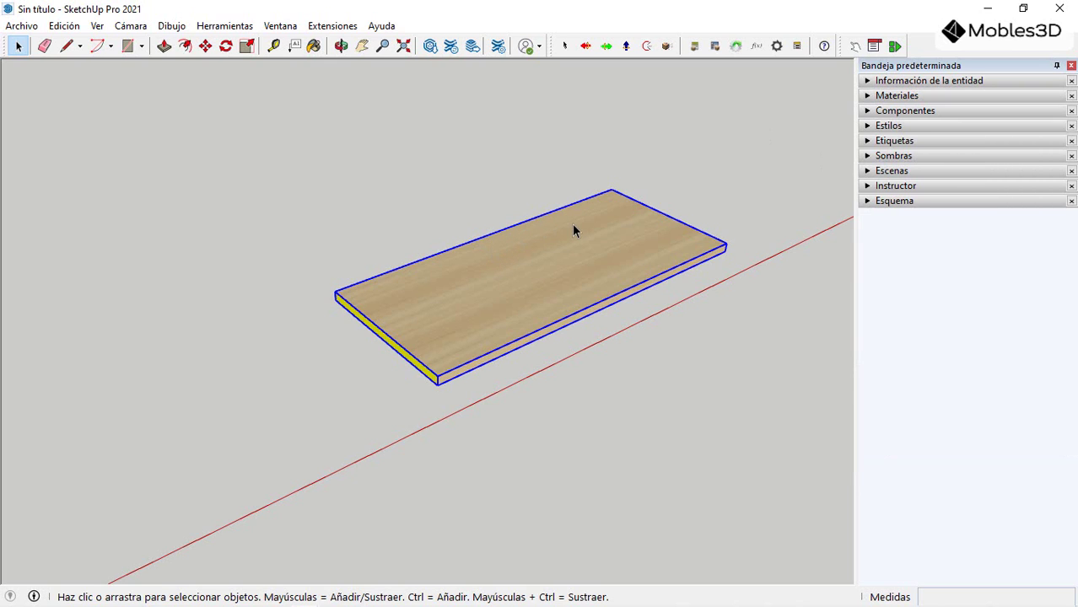
Step: Reselect the board and generate a report for it with the Melamina PRO template
{"action": "scroll", "coordinate": [572, 224], "scroll_direction": "up", "scroll_amount": 4}
{"action": "scroll", "coordinate": [464, 297], "scroll_direction": "down", "scroll_amount": 2}
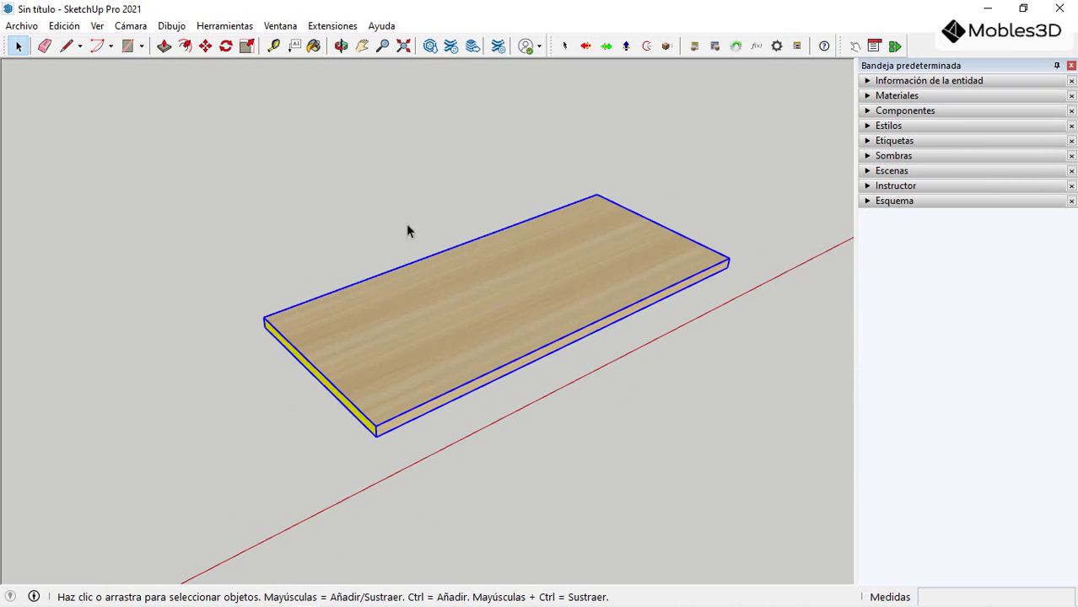
{"action": "left_click", "coordinate": [406, 229]}
{"action": "left_click", "coordinate": [444, 318]}
{"action": "left_click", "coordinate": [21, 25]}
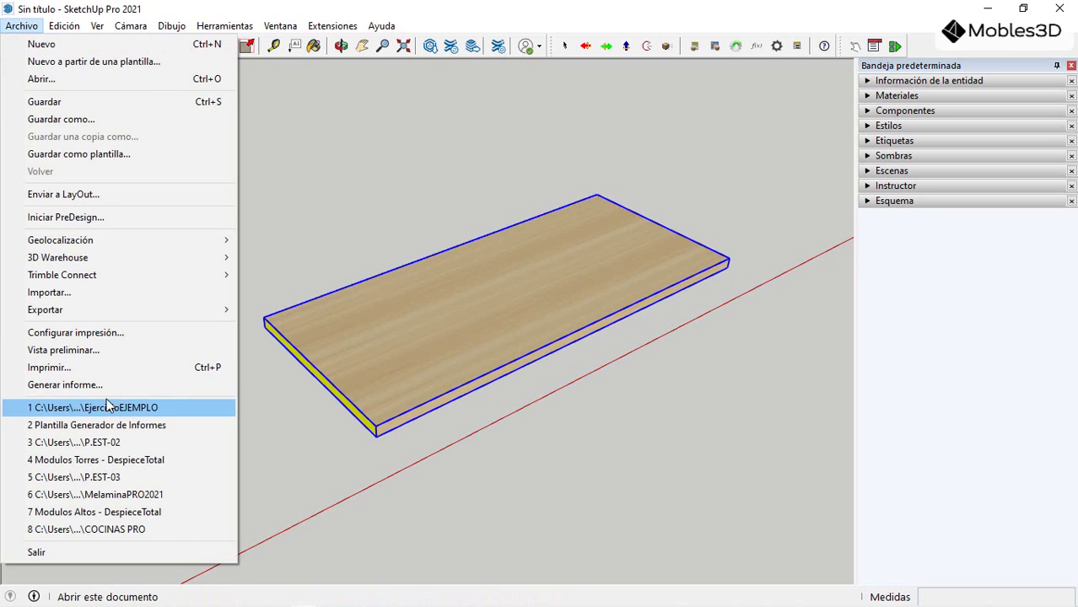
{"action": "left_click", "coordinate": [65, 384]}
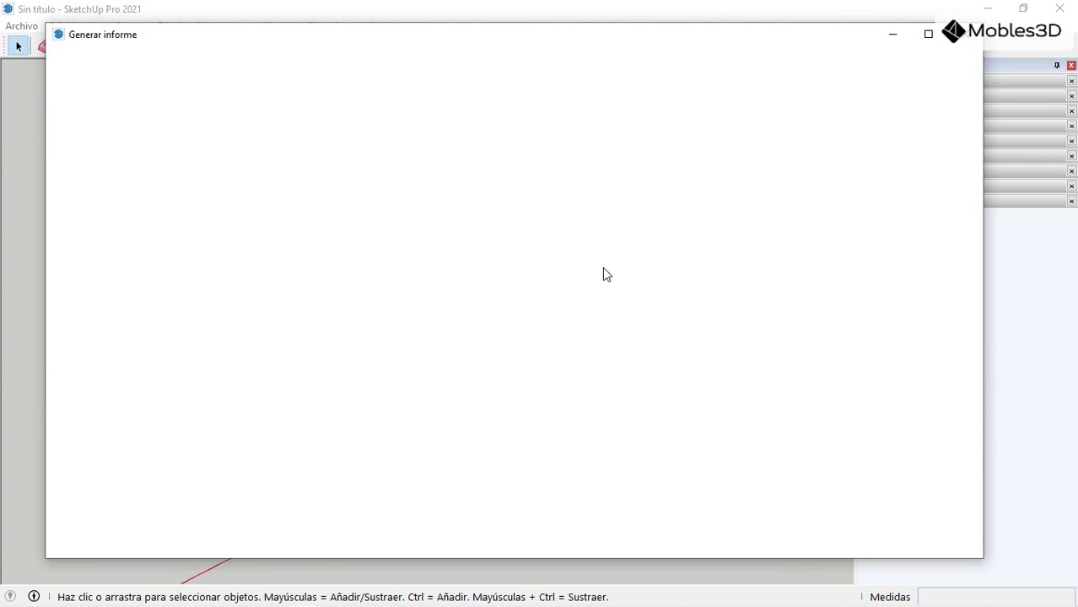
{"action": "mouse_move", "coordinate": [521, 35]}
{"action": "left_mouse_down"}
{"action": "mouse_move", "coordinate": [518, 54]}
{"action": "mouse_move", "coordinate": [537, 45]}
{"action": "left_mouse_up"}
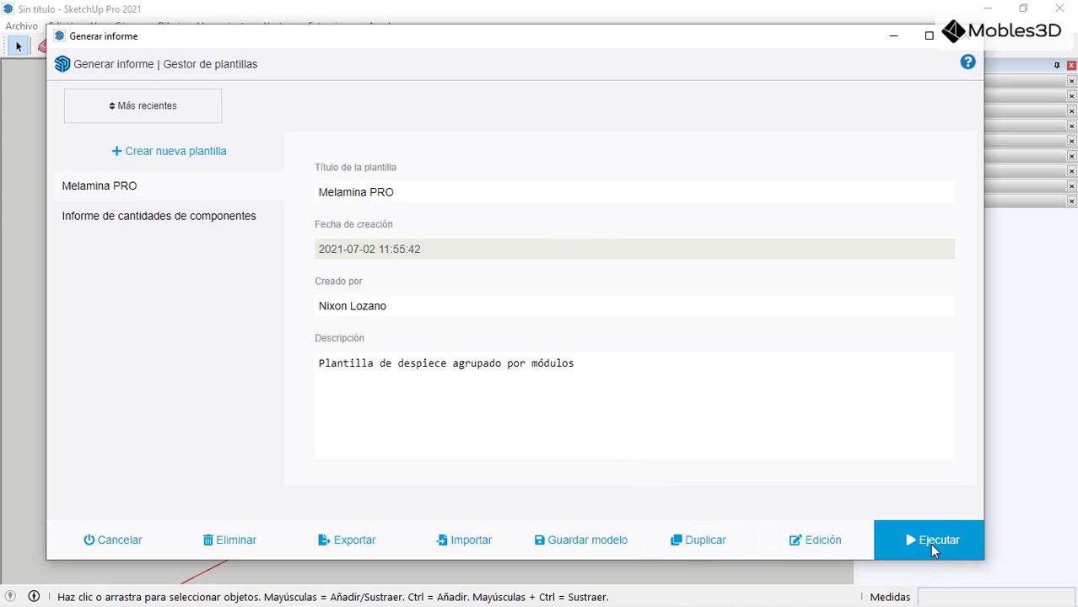
{"action": "left_click", "coordinate": [933, 548]}
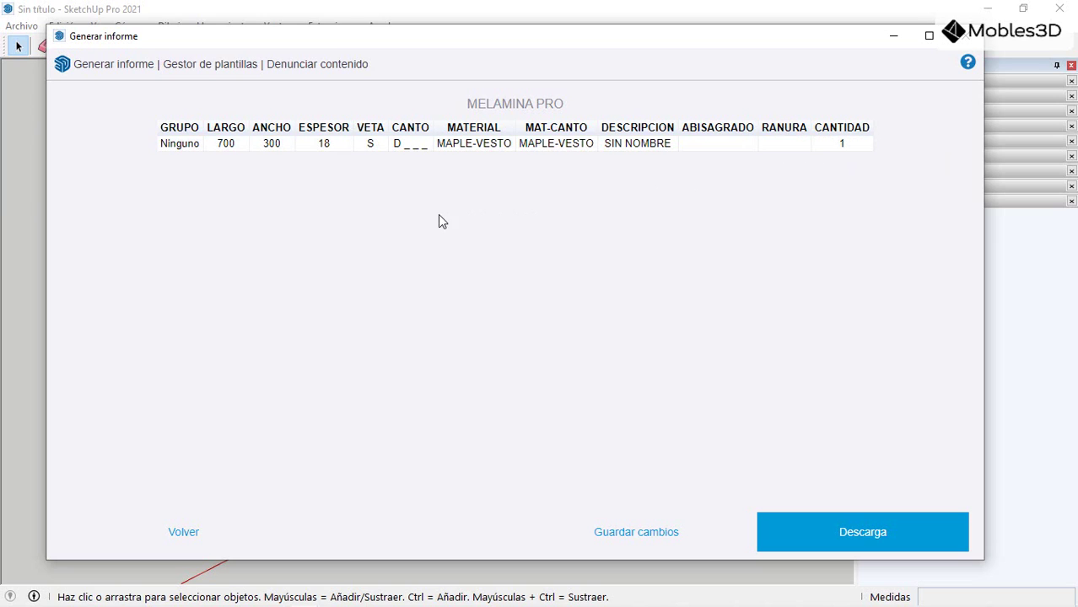
Step: Move the report window clear of the board and apply thick (G) edge banding to both long edges by interacting with them
{"action": "mouse_move", "coordinate": [651, 40]}
{"action": "left_mouse_down"}
{"action": "mouse_move", "coordinate": [679, 352]}
{"action": "mouse_move", "coordinate": [633, 378]}
{"action": "mouse_move", "coordinate": [612, 53]}
{"action": "mouse_move", "coordinate": [650, 42]}
{"action": "mouse_move", "coordinate": [632, 40]}
{"action": "left_mouse_up"}
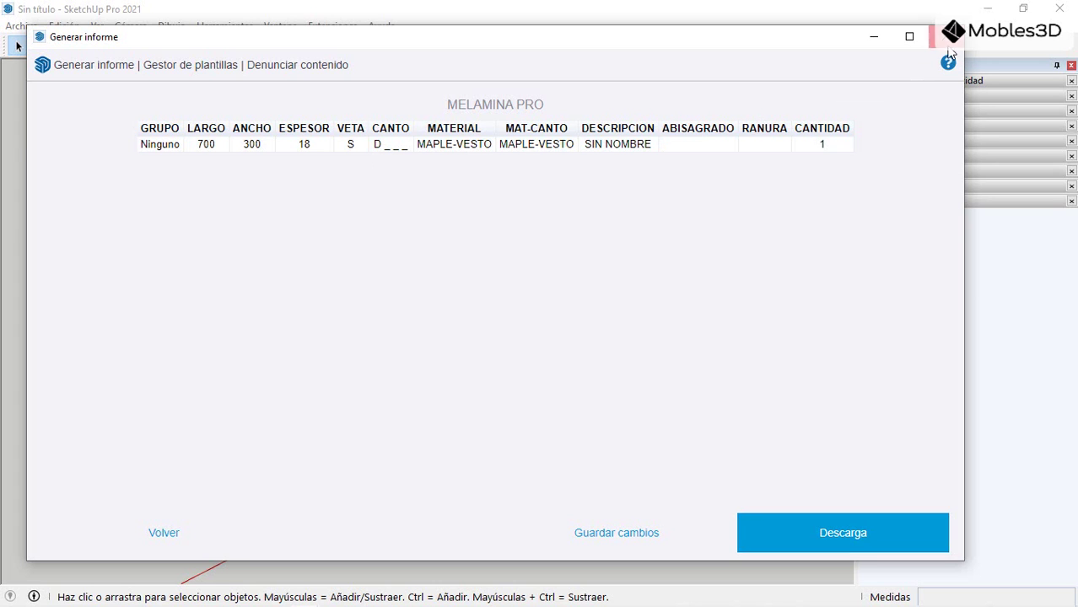
{"action": "mouse_move", "coordinate": [842, 41]}
{"action": "left_mouse_down"}
{"action": "mouse_move", "coordinate": [693, 320]}
{"action": "mouse_move", "coordinate": [667, 453]}
{"action": "mouse_move", "coordinate": [803, 484]}
{"action": "left_mouse_up"}
{"action": "scroll", "coordinate": [414, 441], "scroll_direction": "up", "scroll_amount": 5}
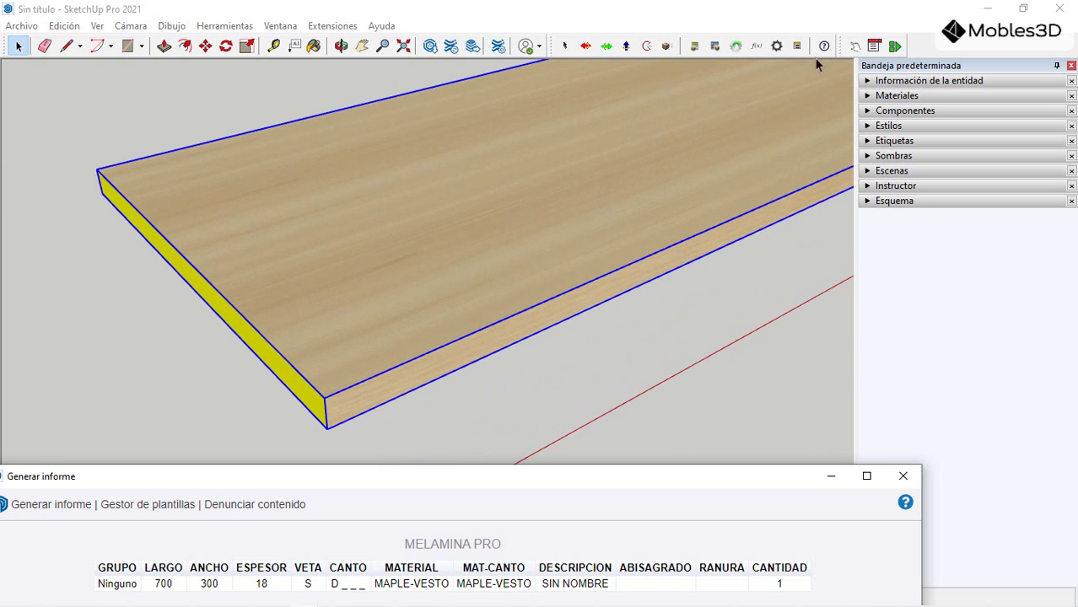
{"action": "left_click", "coordinate": [854, 46]}
{"action": "scroll", "coordinate": [346, 396], "scroll_direction": "up", "scroll_amount": 3}
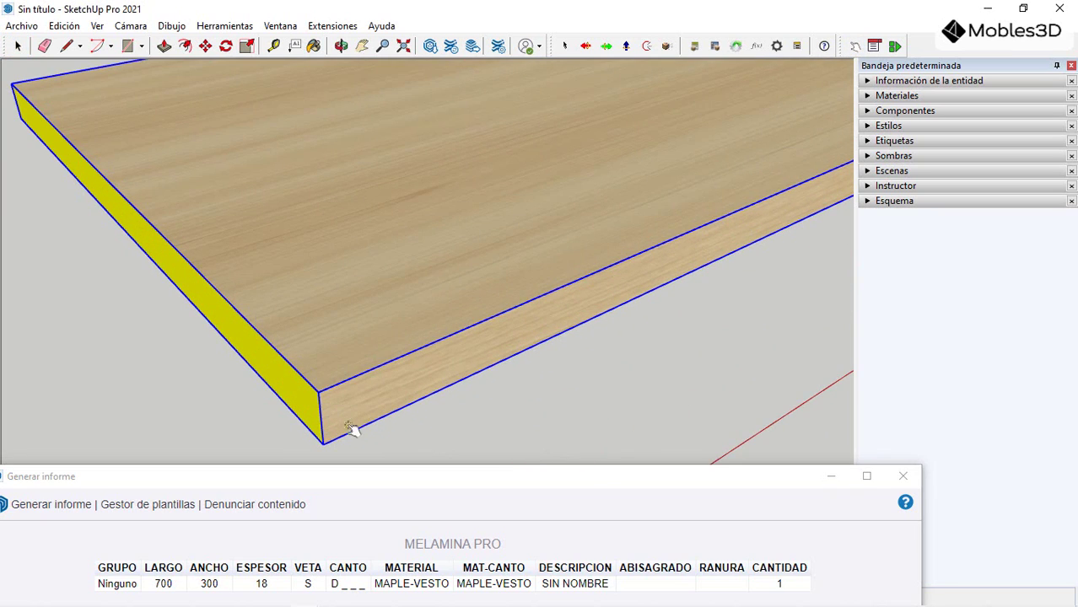
{"action": "middle_click_drag", "start_coordinate": [356, 429], "coordinate": [414, 291]}
{"action": "middle_click_drag", "start_coordinate": [243, 175], "coordinate": [743, 144]}
{"action": "middle_click_drag", "start_coordinate": [341, 445], "coordinate": [477, 324], "text": "shift"}
{"action": "scroll", "coordinate": [412, 326], "scroll_direction": "up", "scroll_amount": 3}
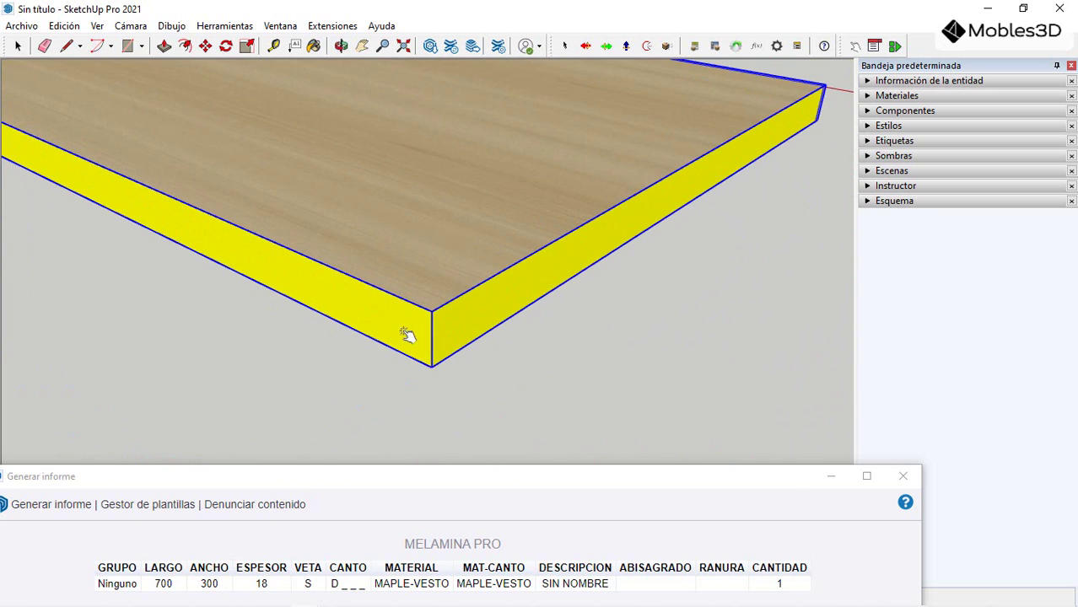
{"action": "left_click", "coordinate": [414, 336]}
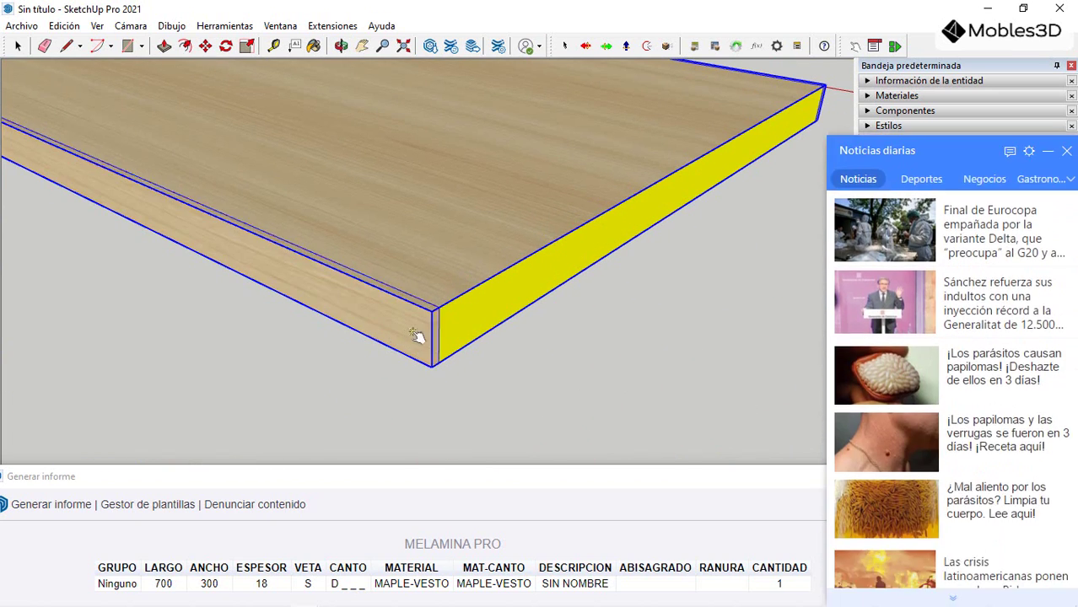
{"action": "left_click", "coordinate": [1067, 151]}
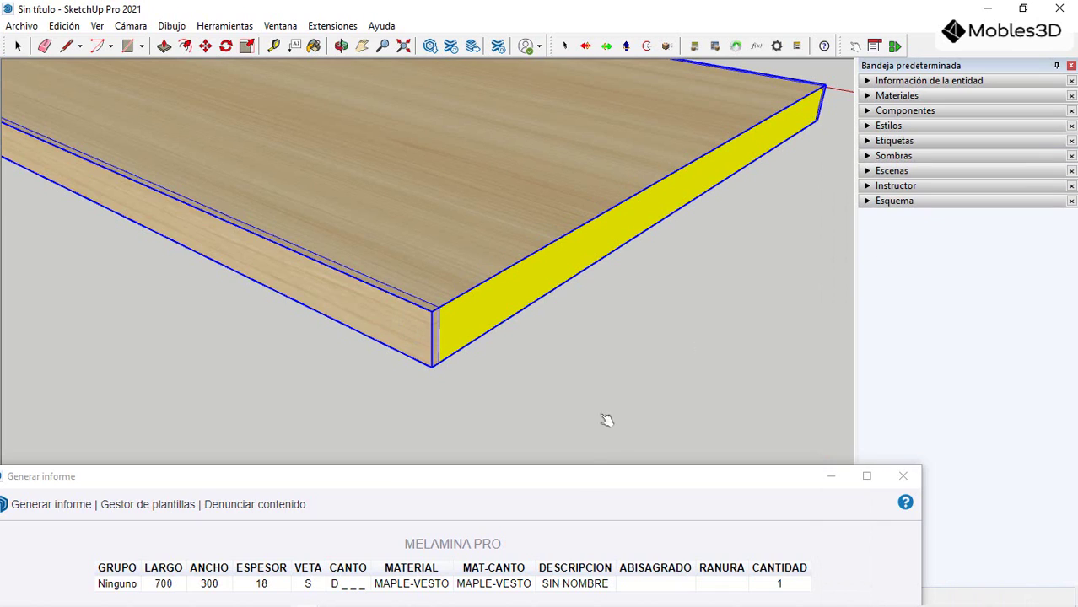
Step: Measure the board's short side with the Tape Measure, including and excluding the thick edge banding
{"action": "left_click", "coordinate": [274, 45]}
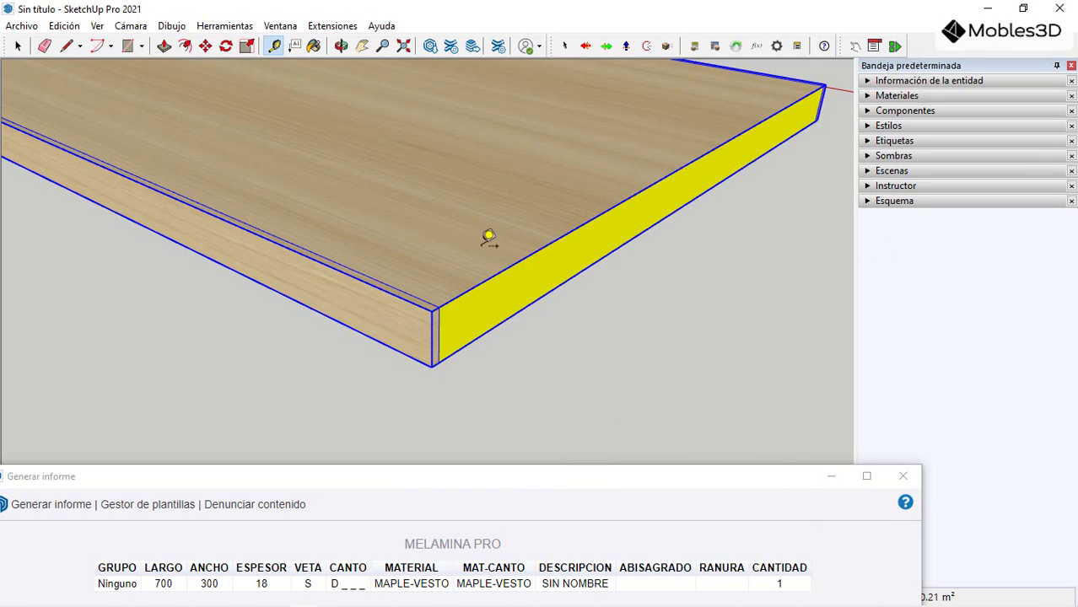
{"action": "left_click", "coordinate": [432, 311]}
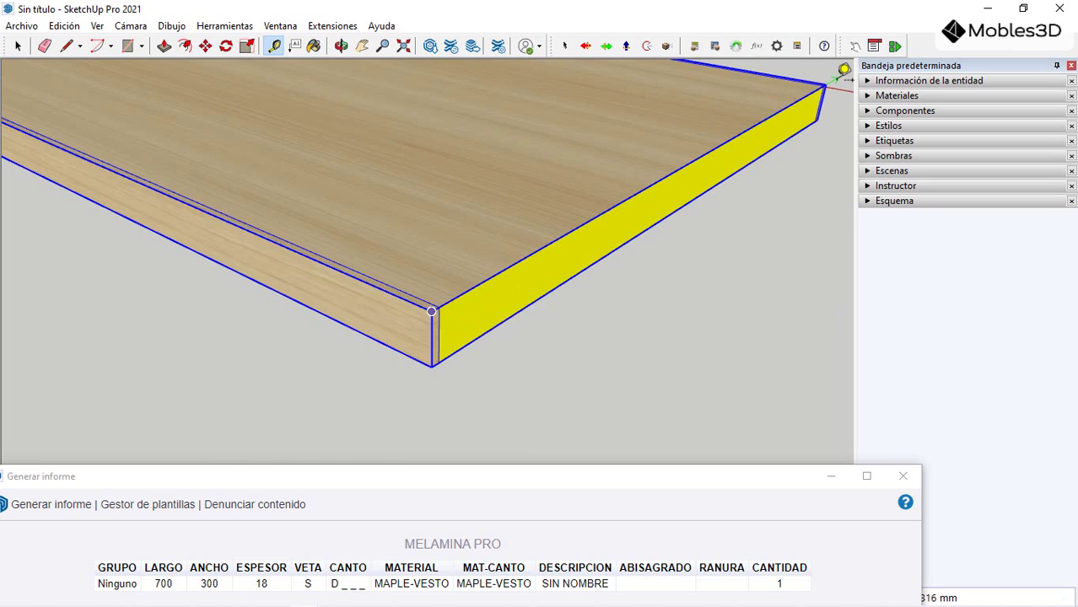
{"action": "scroll", "coordinate": [843, 70], "scroll_direction": "up", "scroll_amount": 3}
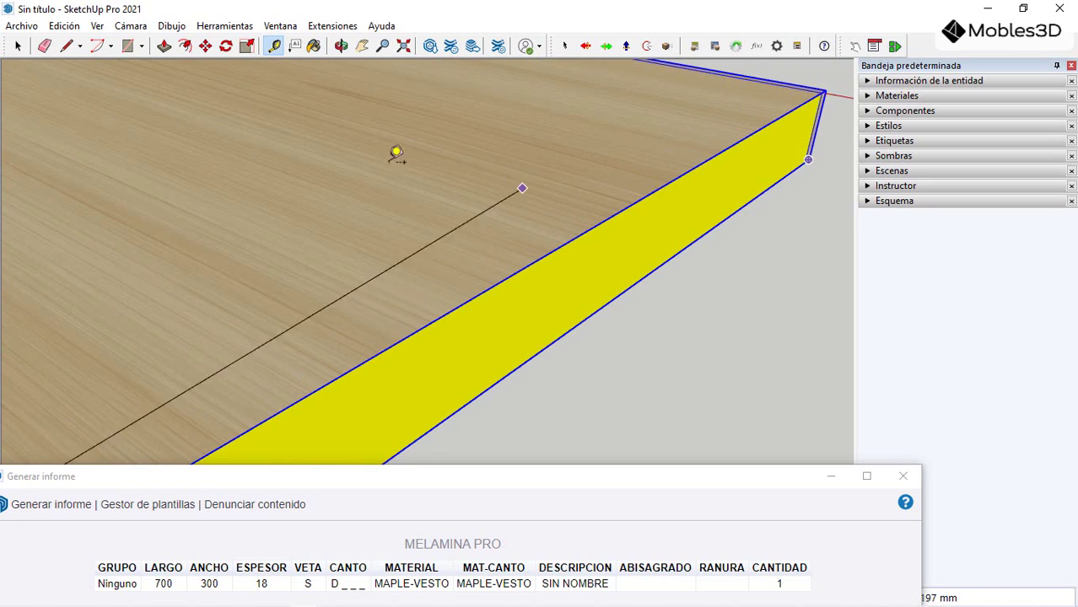
{"action": "key", "text": "space"}
{"action": "scroll", "coordinate": [696, 132], "scroll_direction": "down", "scroll_amount": 5}
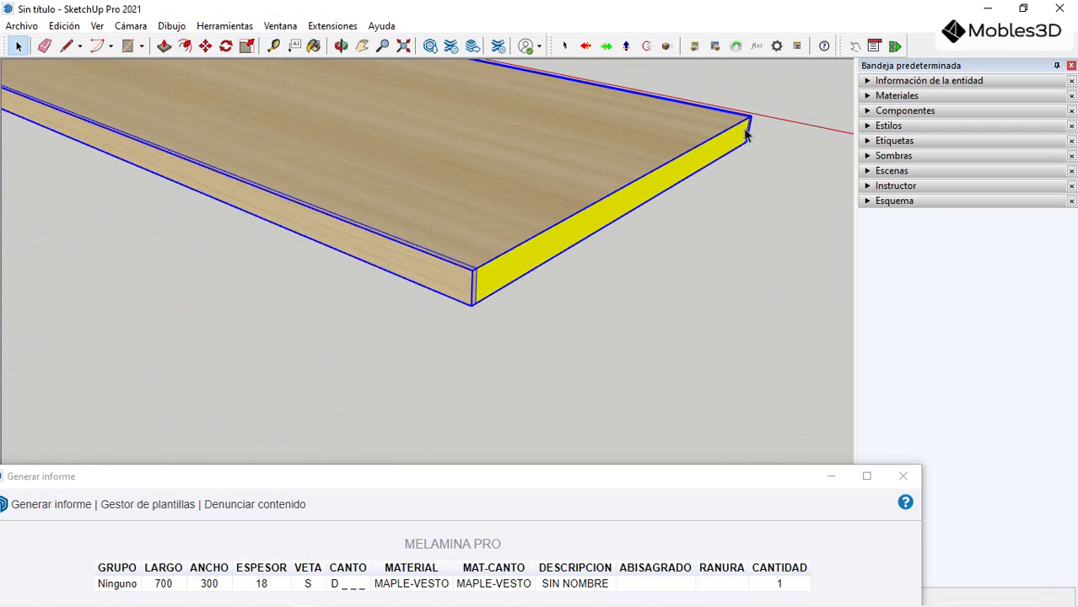
Step: Return to the report template manager and rerun the Melamina PRO report for the thick-banded board
{"action": "left_click_drag", "start_coordinate": [466, 485], "coordinate": [545, 59]}
{"action": "left_click", "coordinate": [211, 537]}
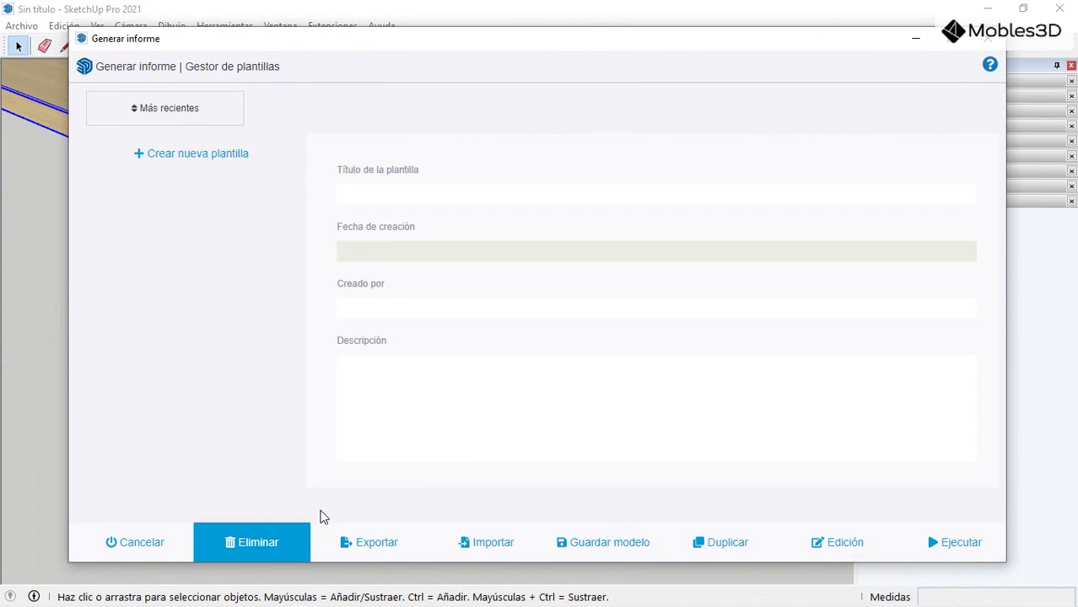
{"action": "left_click", "coordinate": [966, 544]}
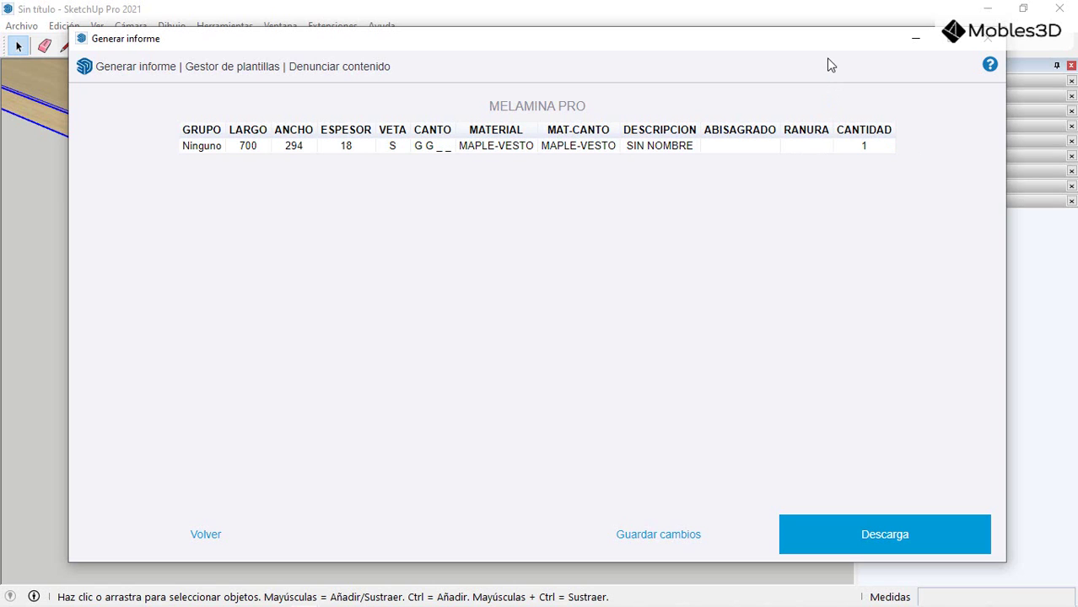
Step: Uncover the board and switch its Respeta VETA to N by interacting with the top face
{"action": "mouse_move", "coordinate": [824, 39]}
{"action": "left_mouse_down"}
{"action": "mouse_move", "coordinate": [693, 367]}
{"action": "mouse_move", "coordinate": [589, 363]}
{"action": "left_mouse_up"}
{"action": "mouse_move", "coordinate": [589, 363]}
{"action": "middle_mouse_down"}
{"action": "mouse_move", "coordinate": [619, 319]}
{"action": "mouse_move", "coordinate": [556, 356]}
{"action": "mouse_move", "coordinate": [578, 200]}
{"action": "mouse_move", "coordinate": [776, 194]}
{"action": "middle_mouse_up"}
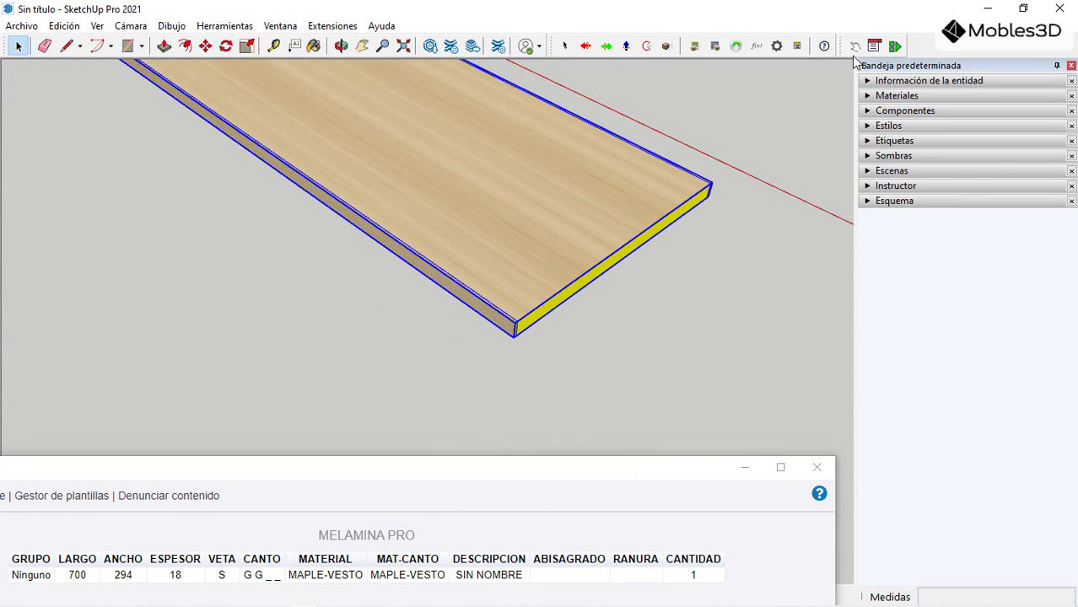
{"action": "left_click", "coordinate": [854, 46]}
{"action": "left_click", "coordinate": [22, 47]}
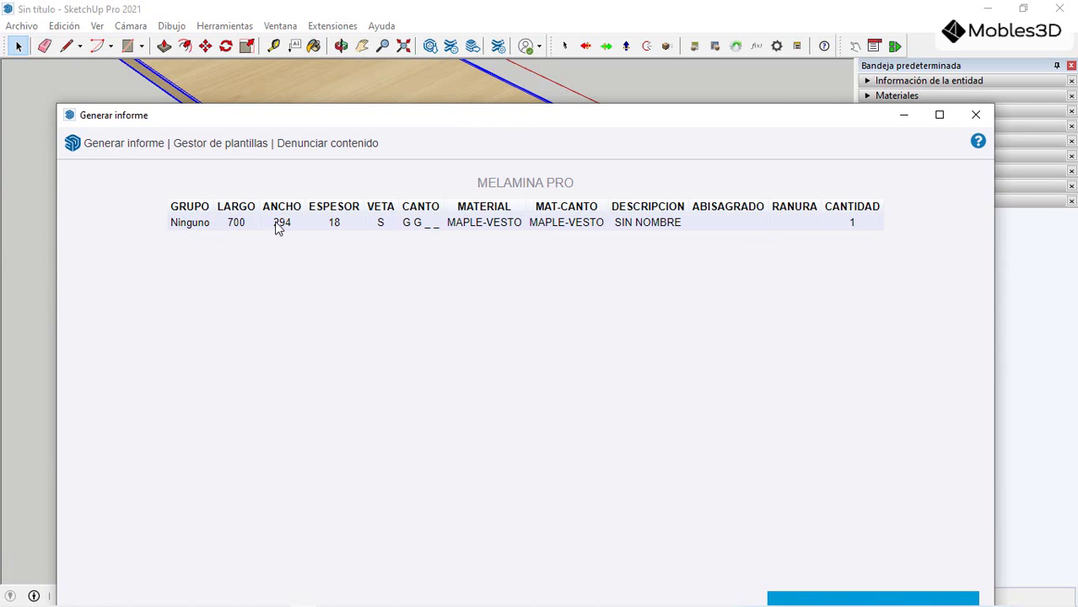
Step: Rerun the Melamina PRO report for the board with the changed grain setting and examine its column headings
{"action": "left_click_drag", "start_coordinate": [435, 115], "coordinate": [437, 34]}
{"action": "left_click", "coordinate": [214, 526]}
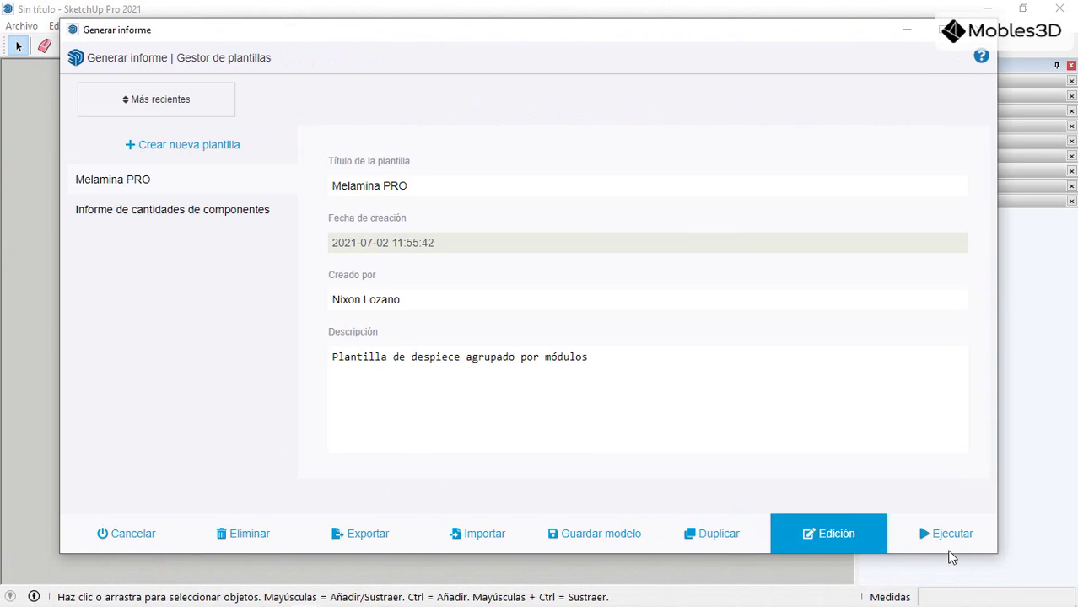
{"action": "left_click", "coordinate": [958, 540]}
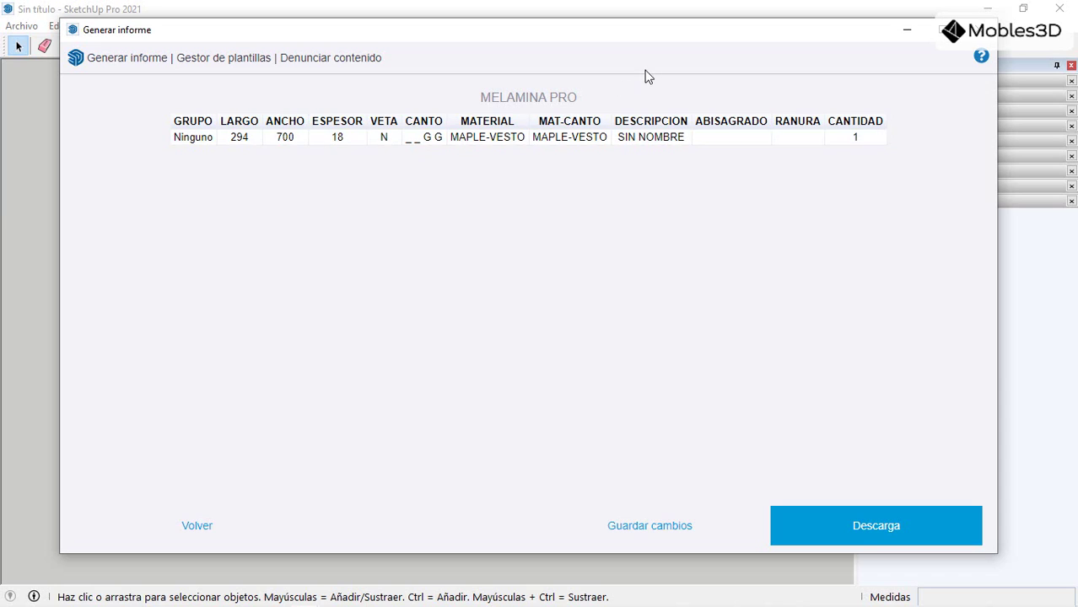
{"action": "mouse_move", "coordinate": [643, 39]}
{"action": "left_mouse_down"}
{"action": "mouse_move", "coordinate": [517, 85]}
{"action": "mouse_move", "coordinate": [612, 211]}
{"action": "mouse_move", "coordinate": [652, 169]}
{"action": "mouse_move", "coordinate": [629, 77]}
{"action": "mouse_move", "coordinate": [640, 68]}
{"action": "mouse_move", "coordinate": [638, 99]}
{"action": "mouse_move", "coordinate": [626, 64]}
{"action": "left_mouse_up"}
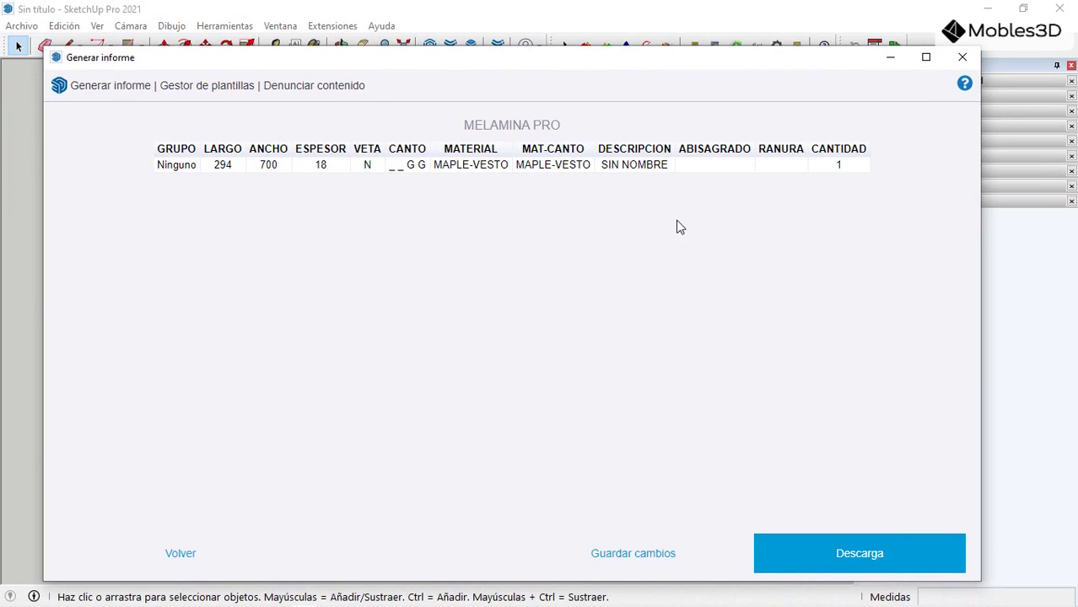
{"action": "left_click_drag", "start_coordinate": [872, 124], "coordinate": [499, 279]}
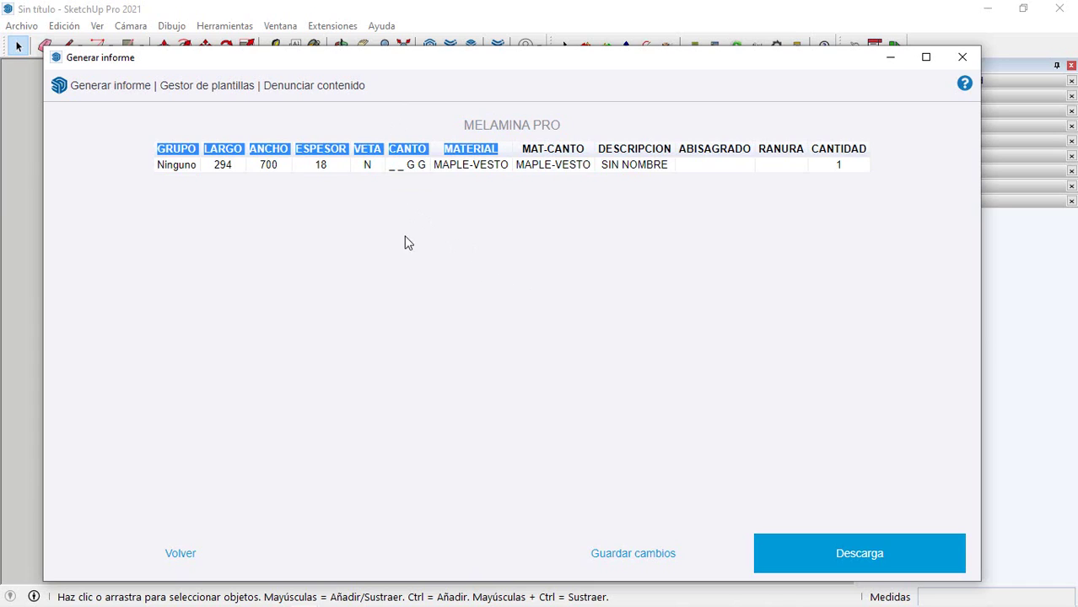